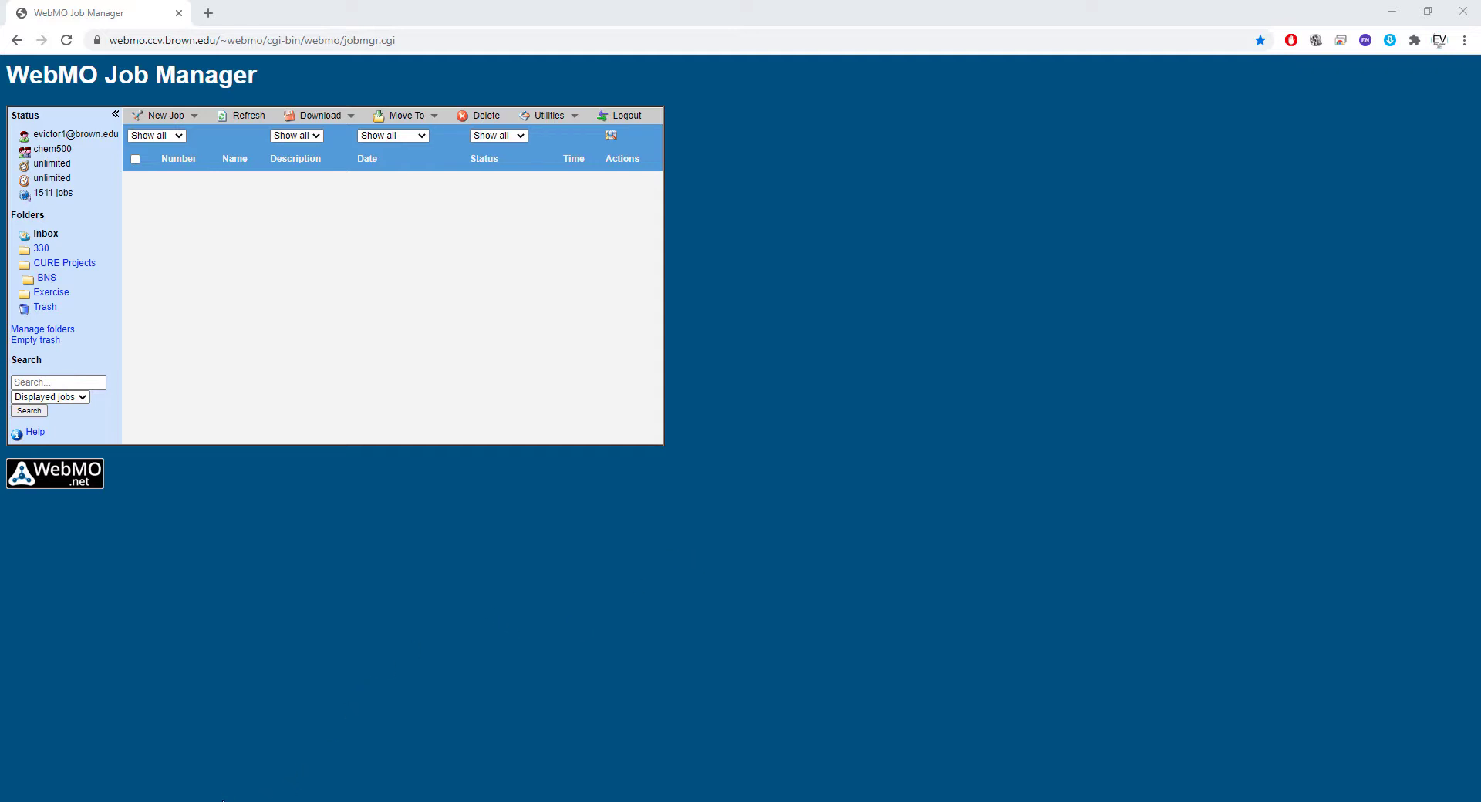
Step: Launch ConQuest and open a new structure drawing query, moving its window clear of the query buttons
key(super)
text(conquest)
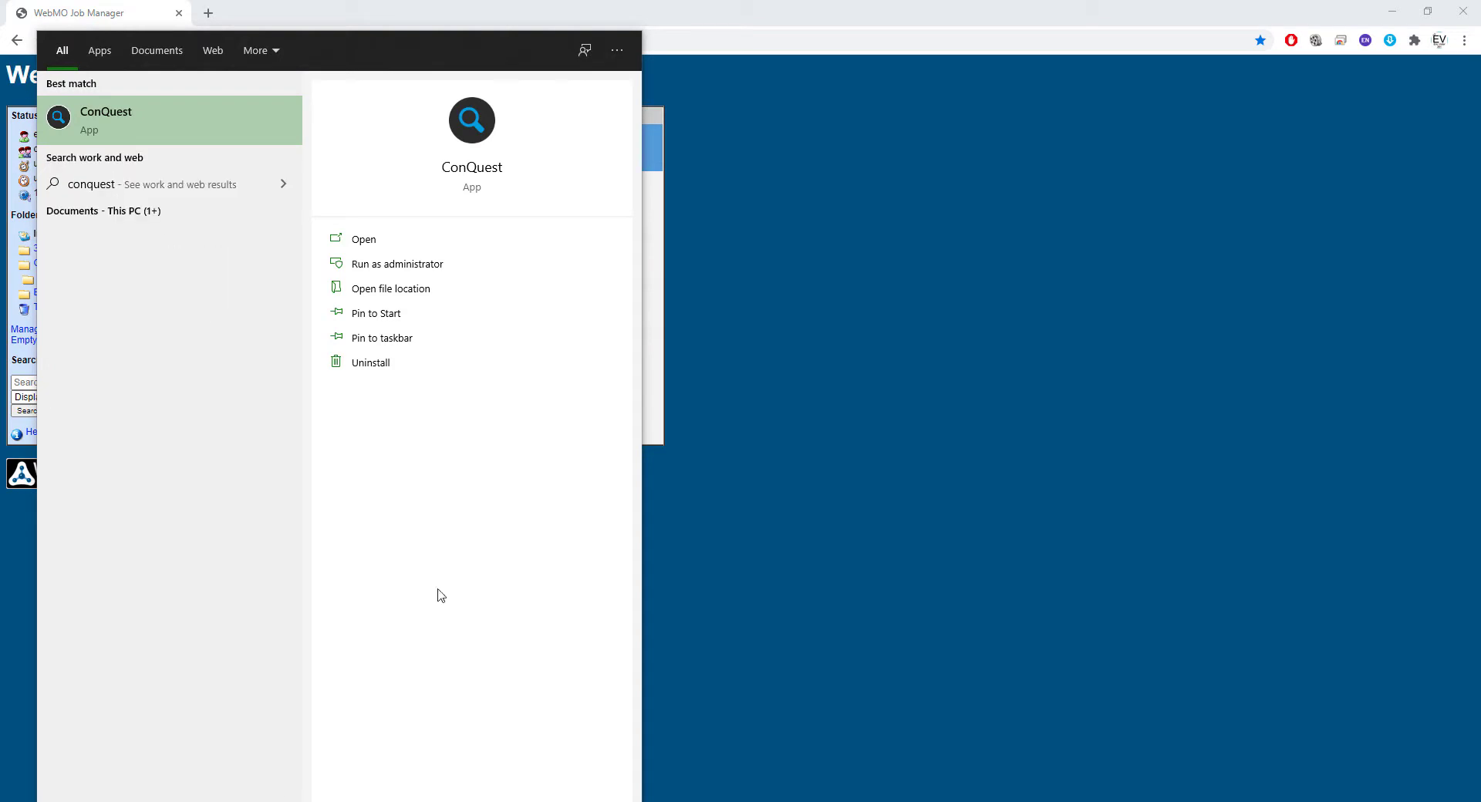
click(104, 121)
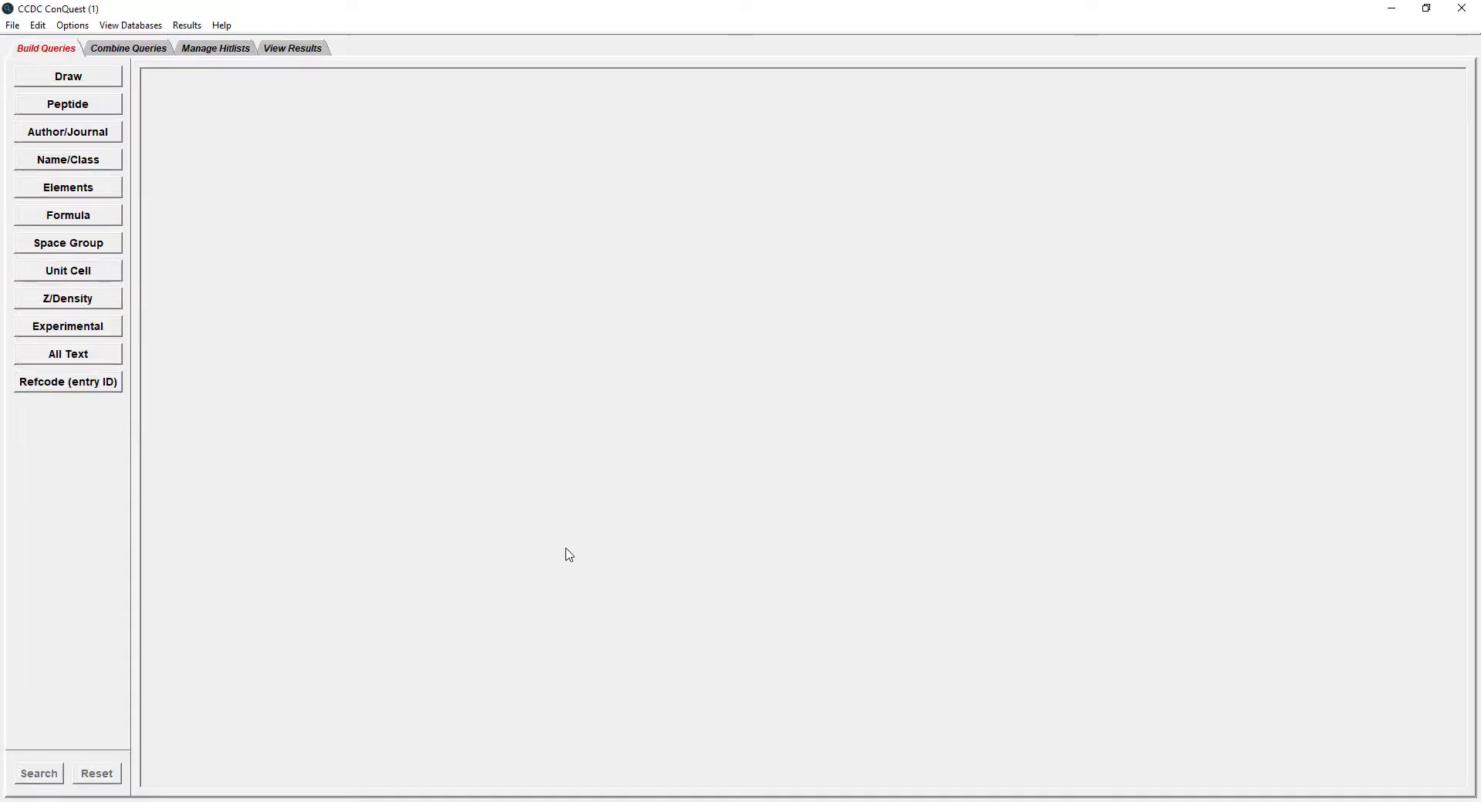
click(78, 80)
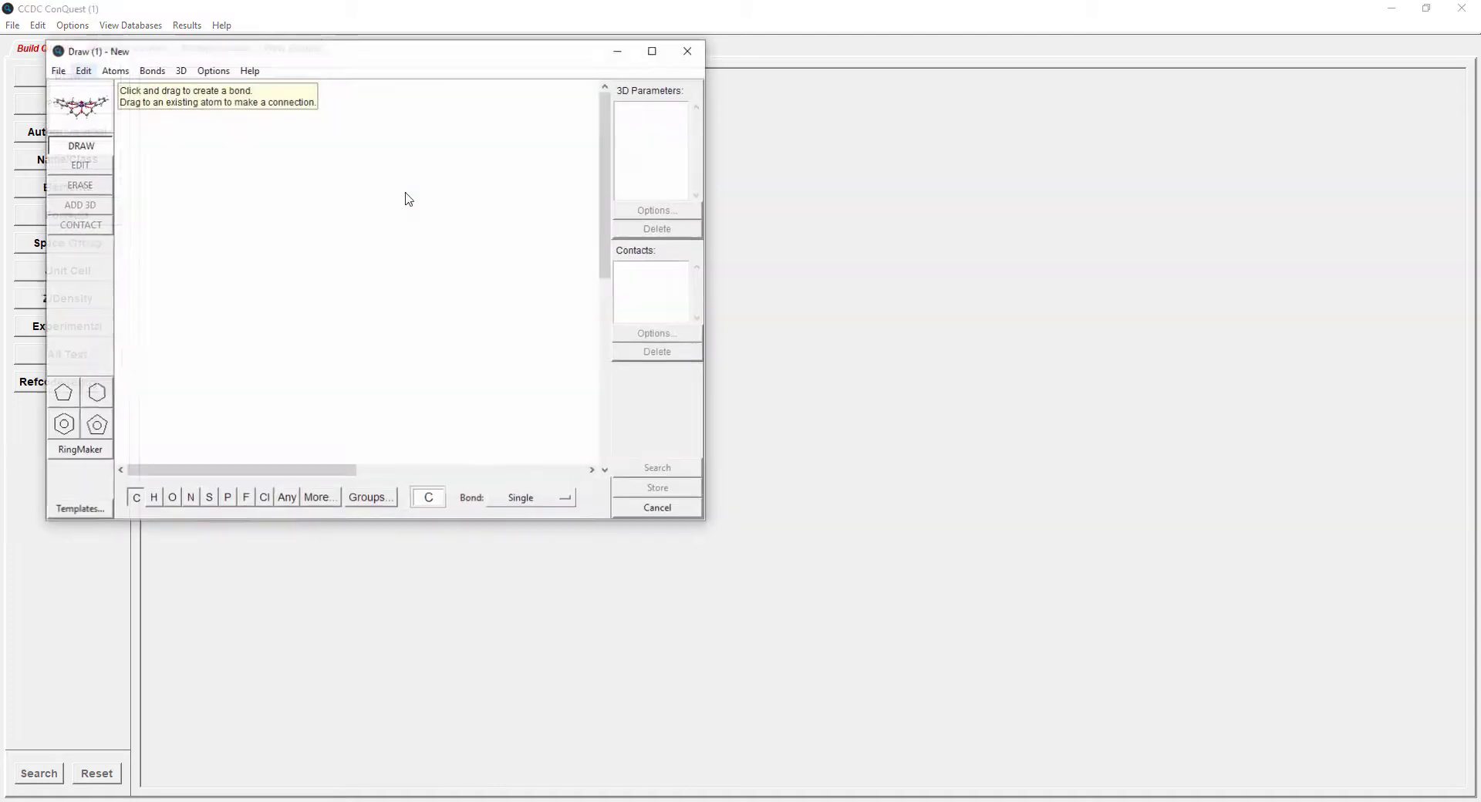
drag(460, 57, 656, 142)
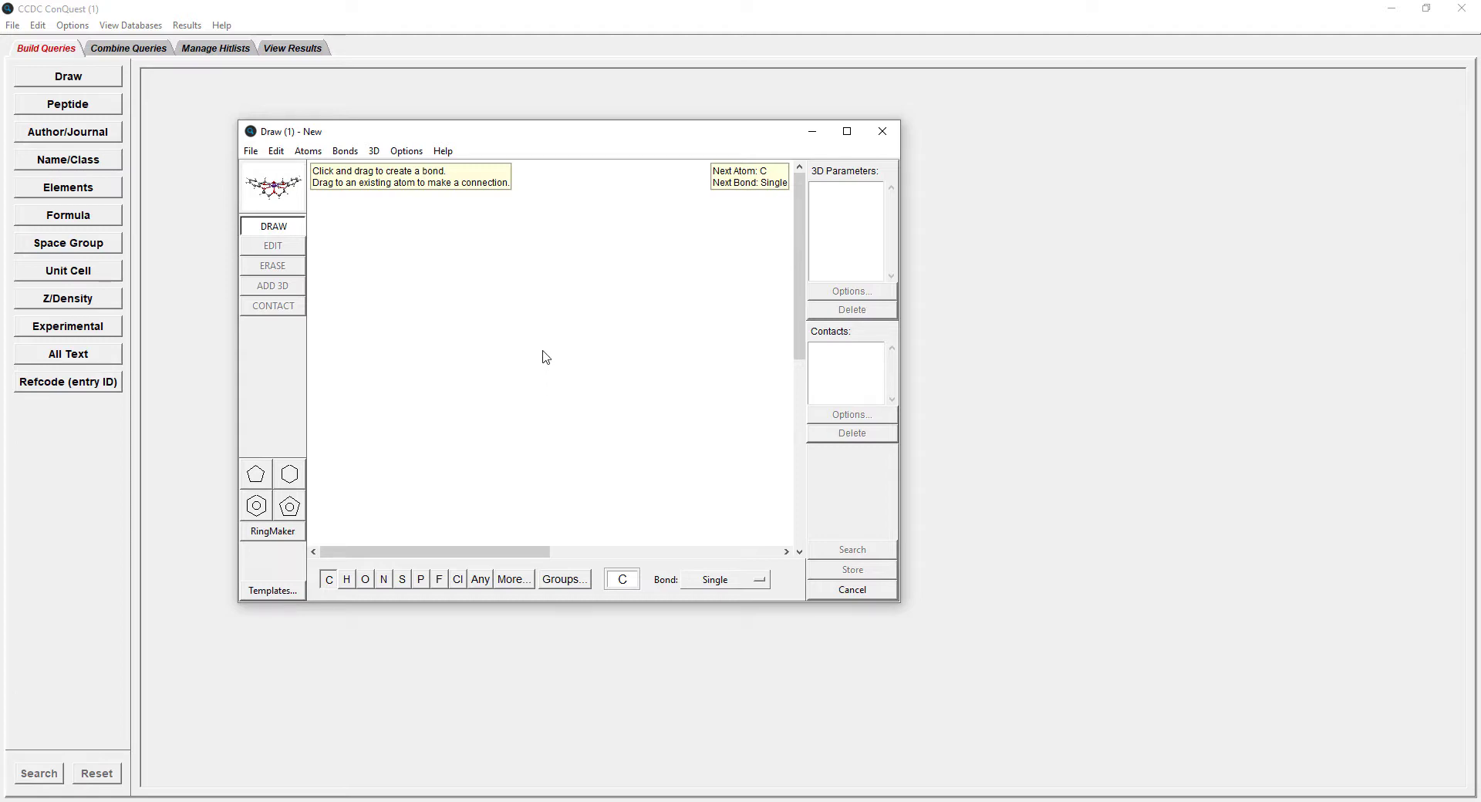
Step: Draw a single-bonded six-membered carbon ring with two carbon substituents on each of the two ring atoms flanking the uppermost one
click(300, 484)
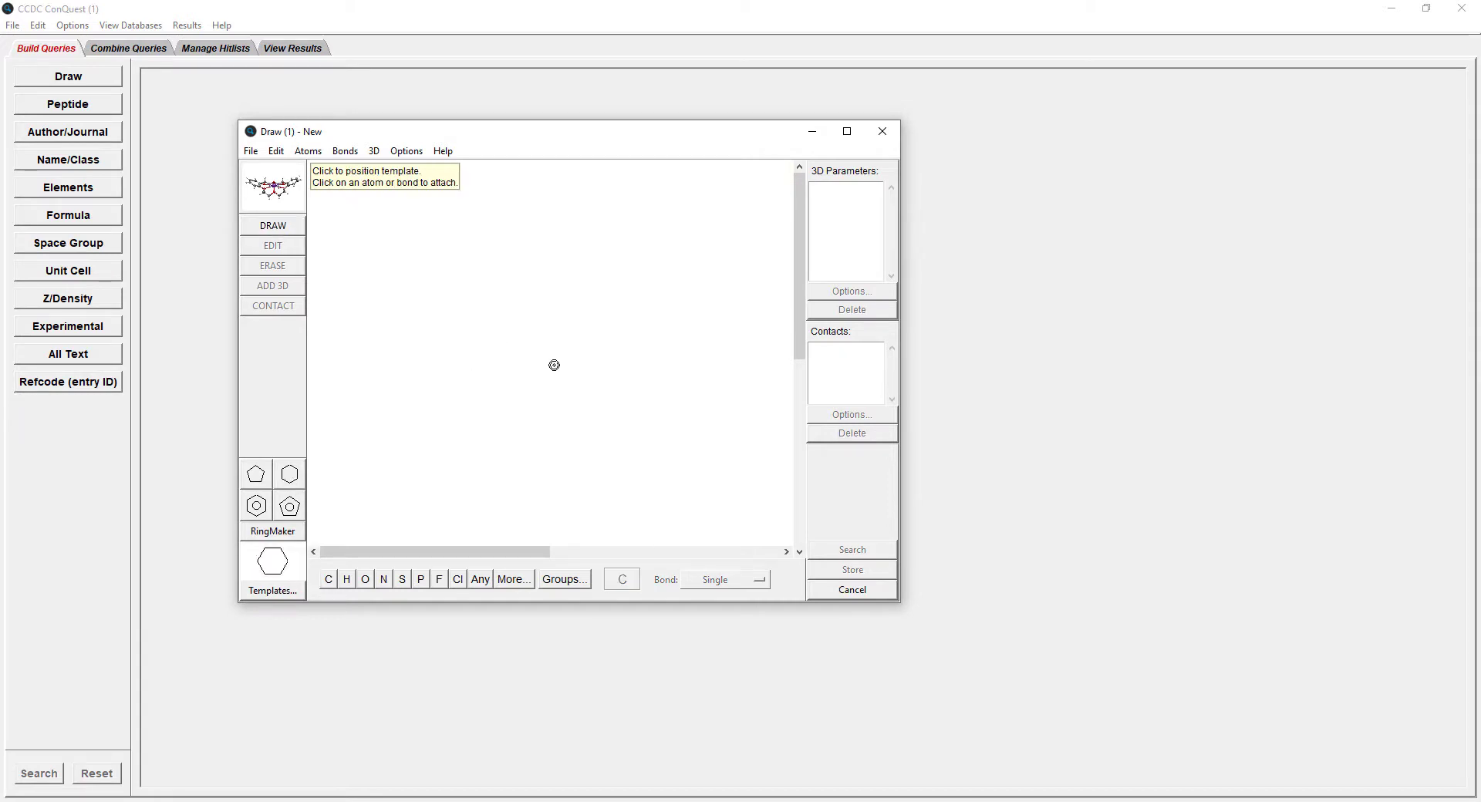
click(551, 363)
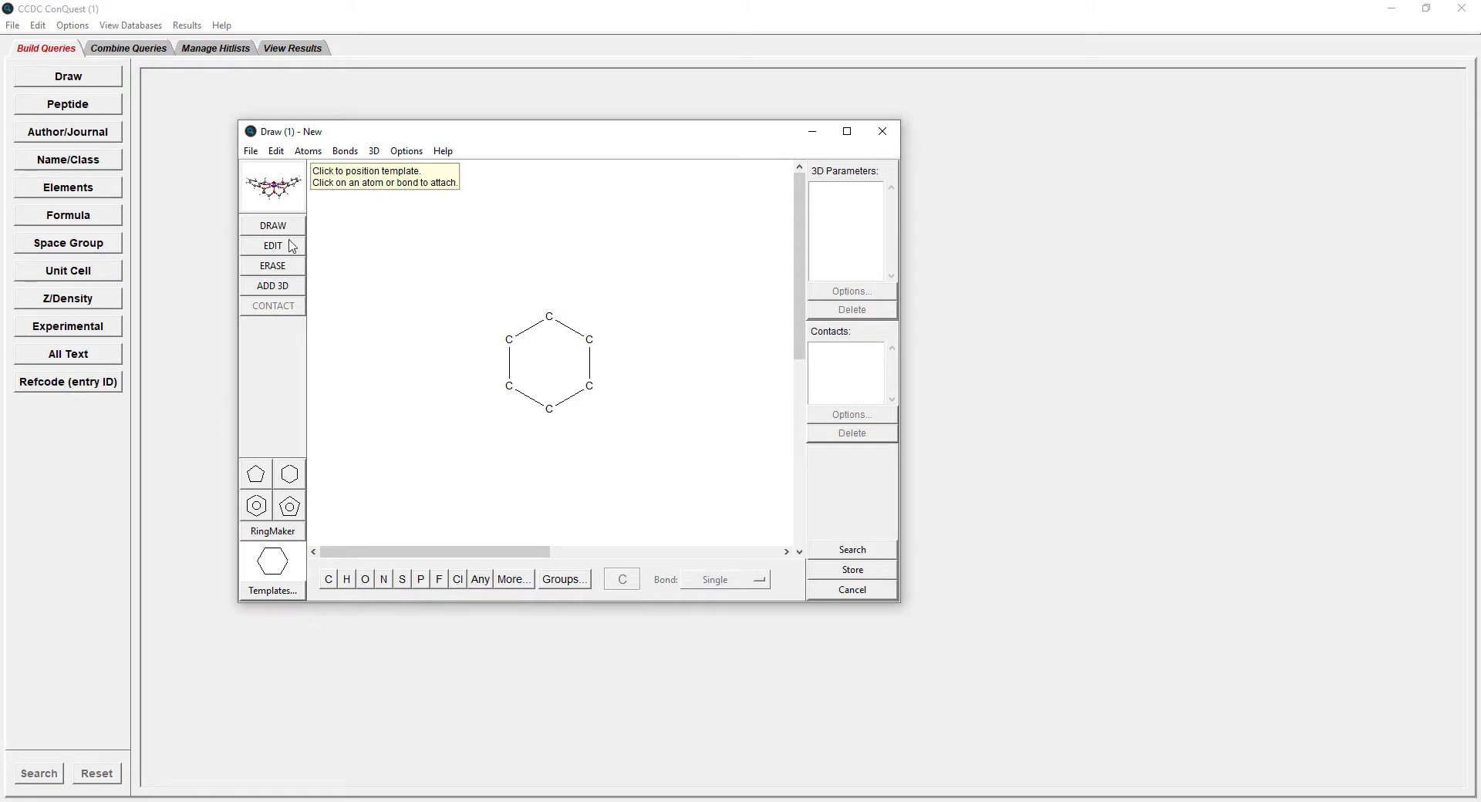
click(329, 580)
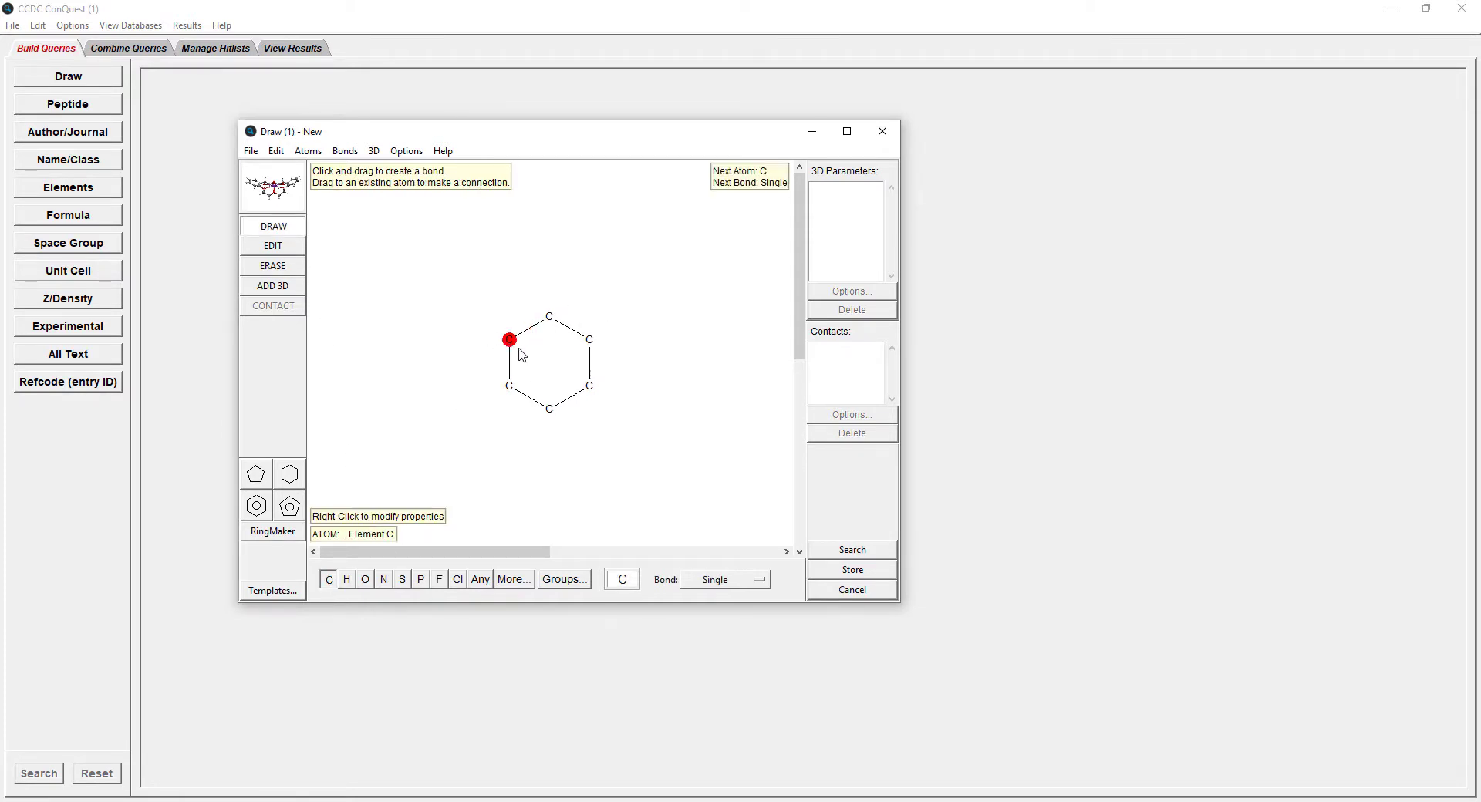
drag(509, 340, 476, 307)
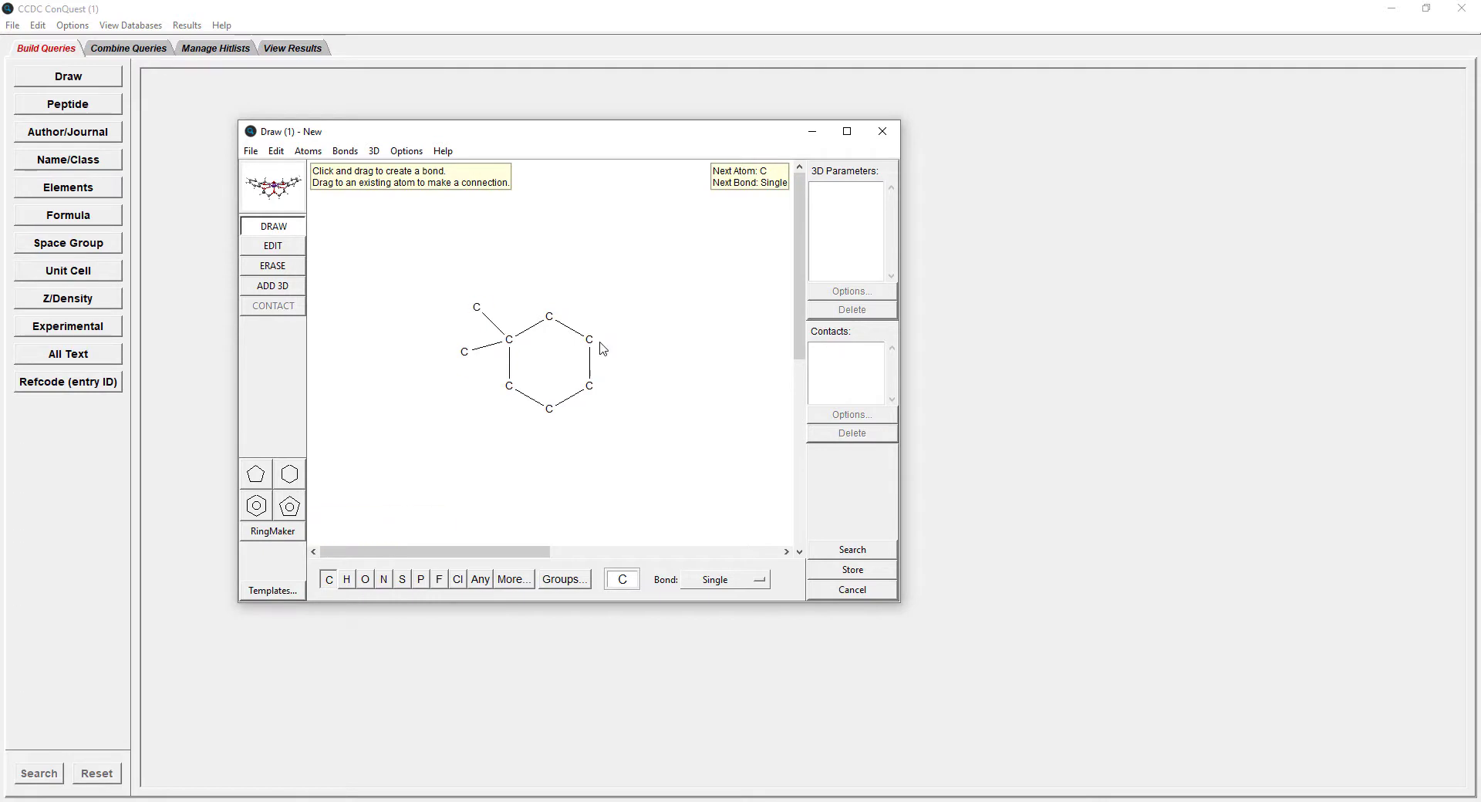
drag(589, 340, 637, 341)
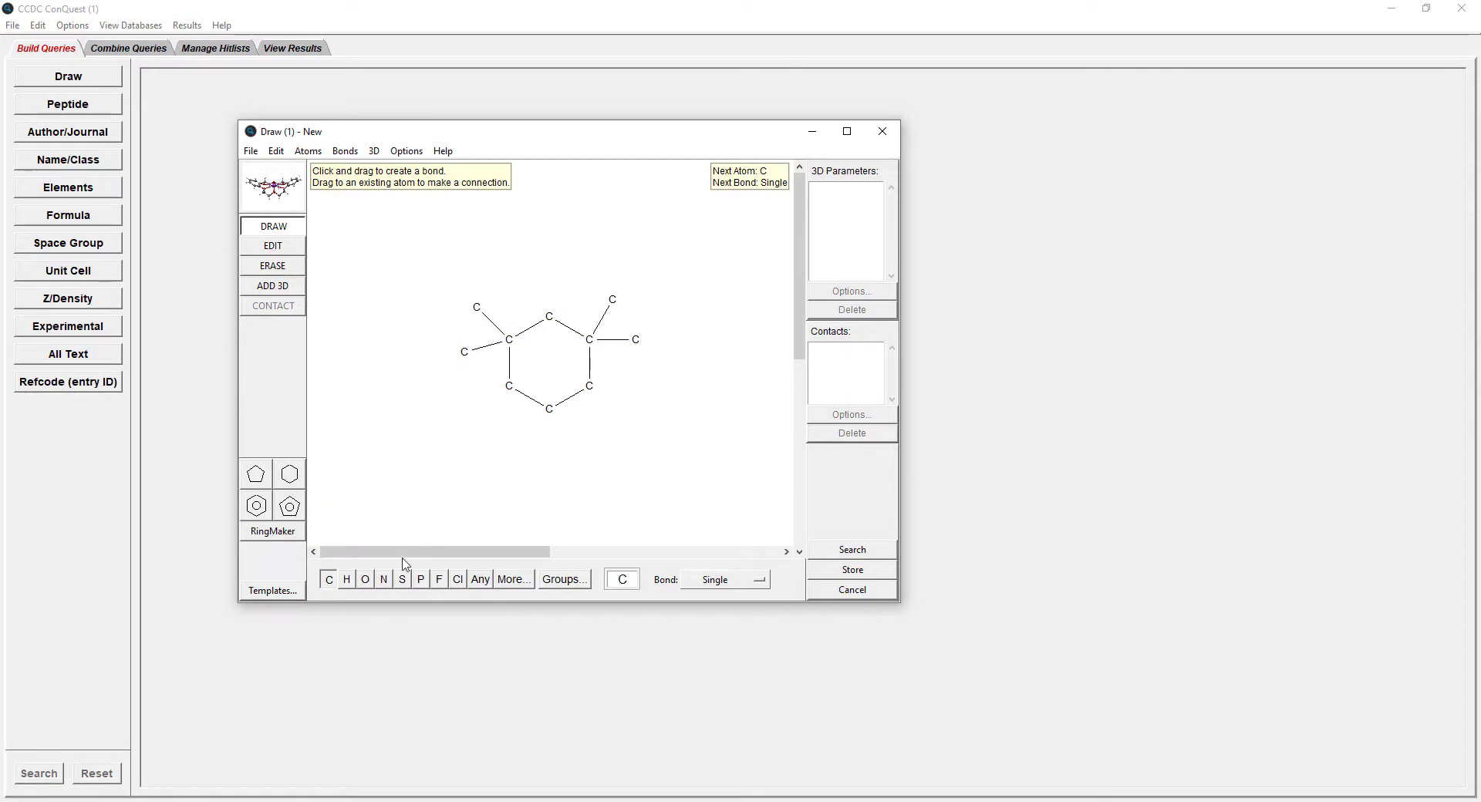
Step: Change the uppermost ring atom to nitrogen and attach an oxygen to it with a single bond
click(384, 579)
click(551, 319)
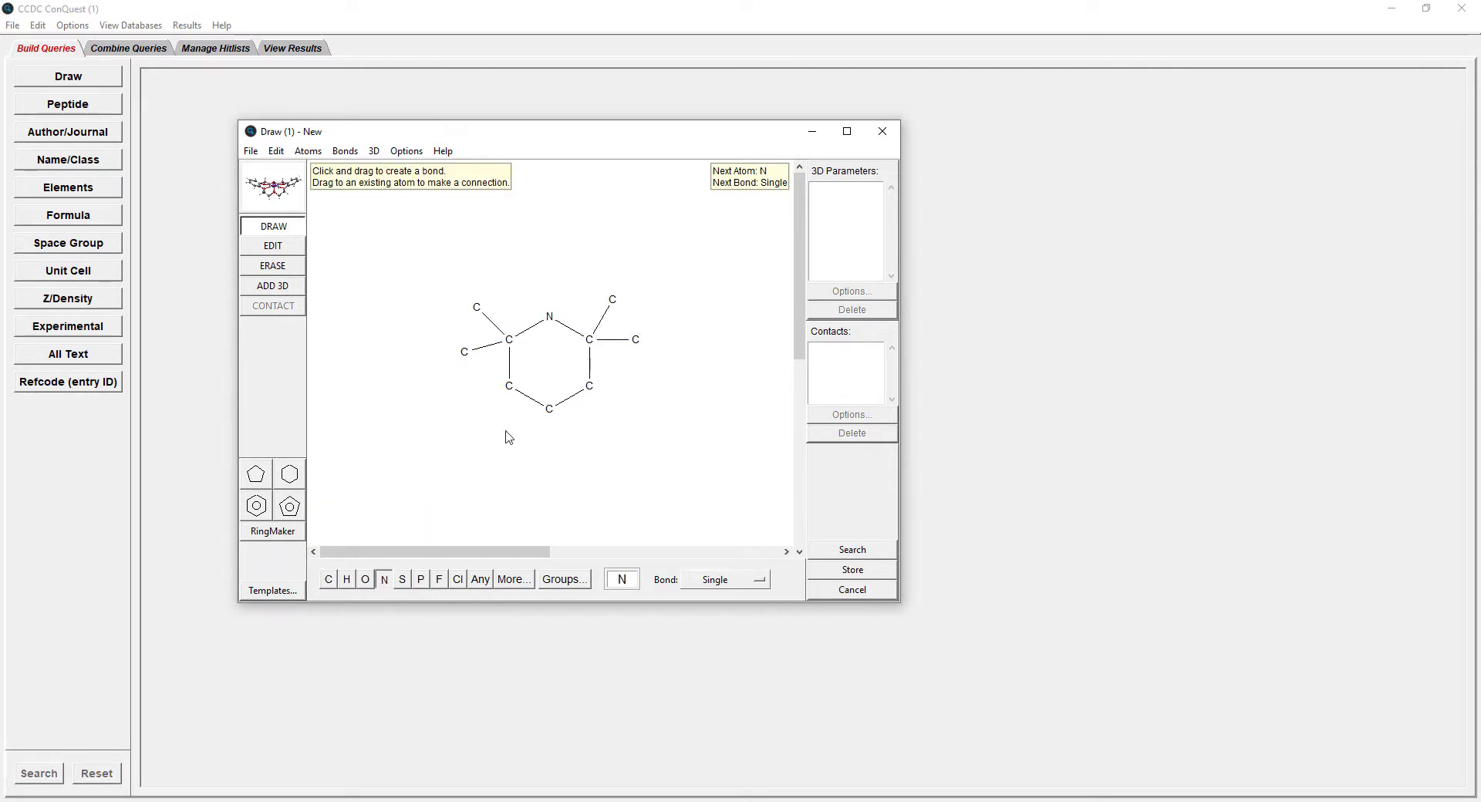
click(365, 579)
drag(546, 327, 550, 270)
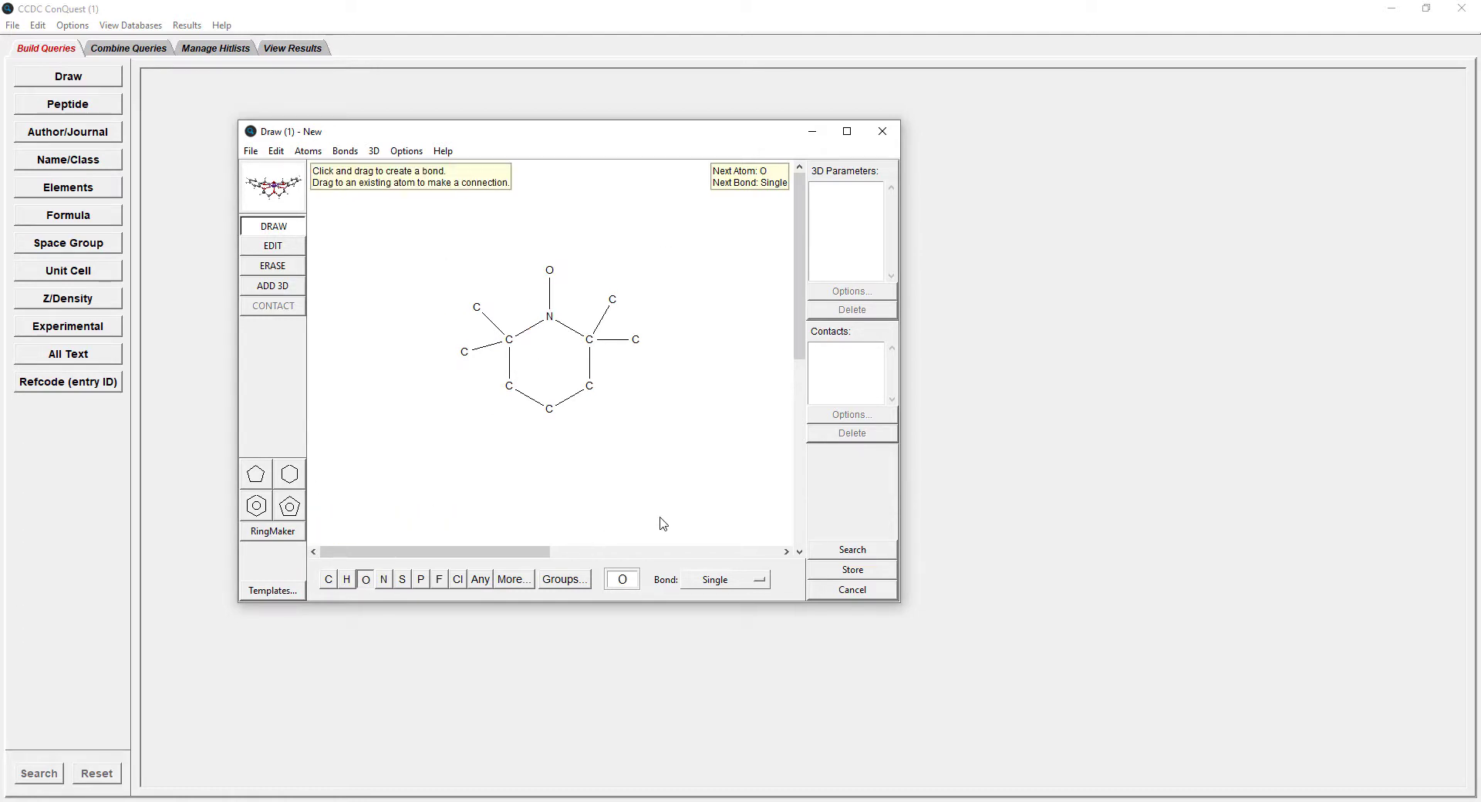
Step: Search CSD version 5.42 with the drawn structure, limited to entries with 3D coordinates determined
click(852, 549)
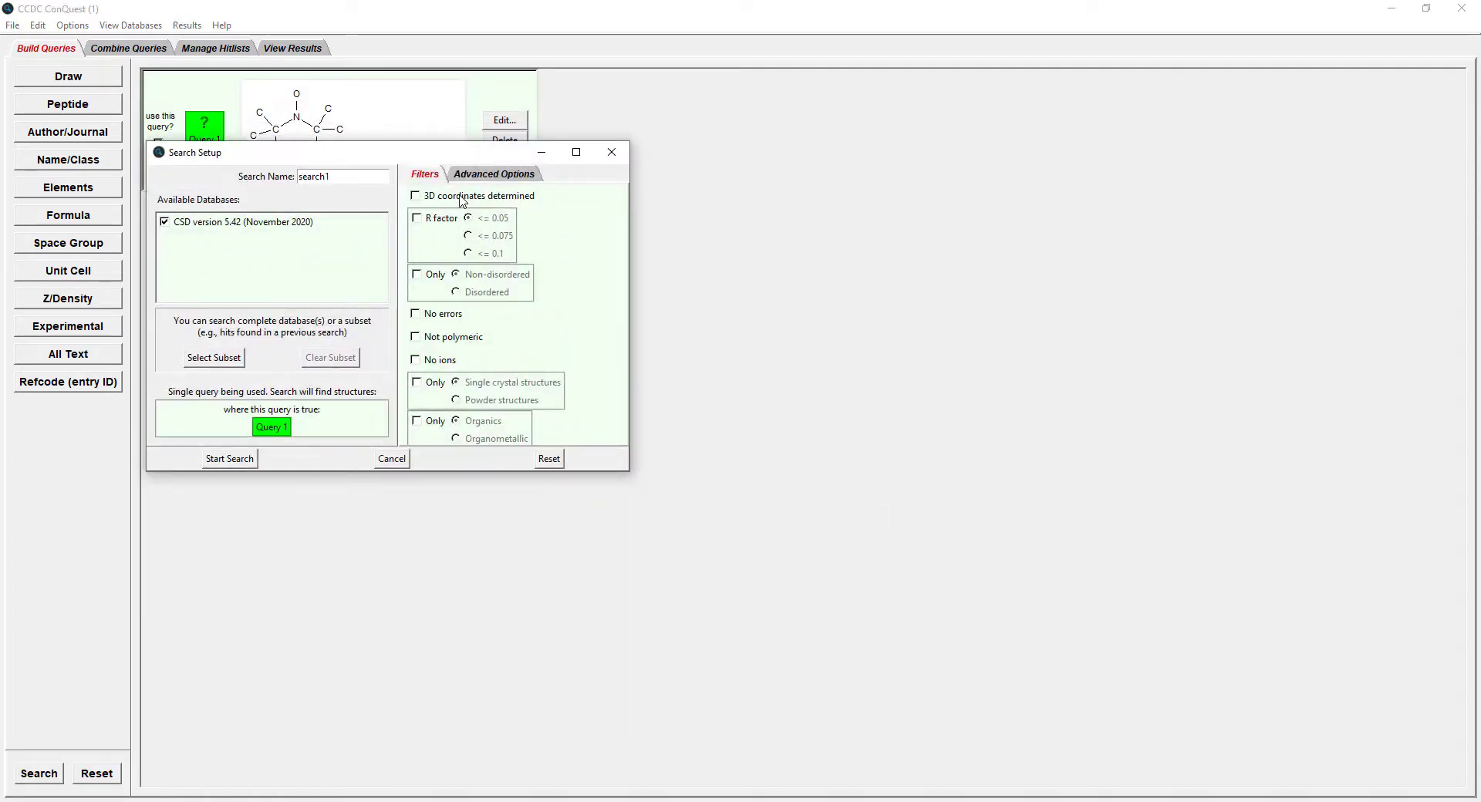
click(417, 197)
click(230, 460)
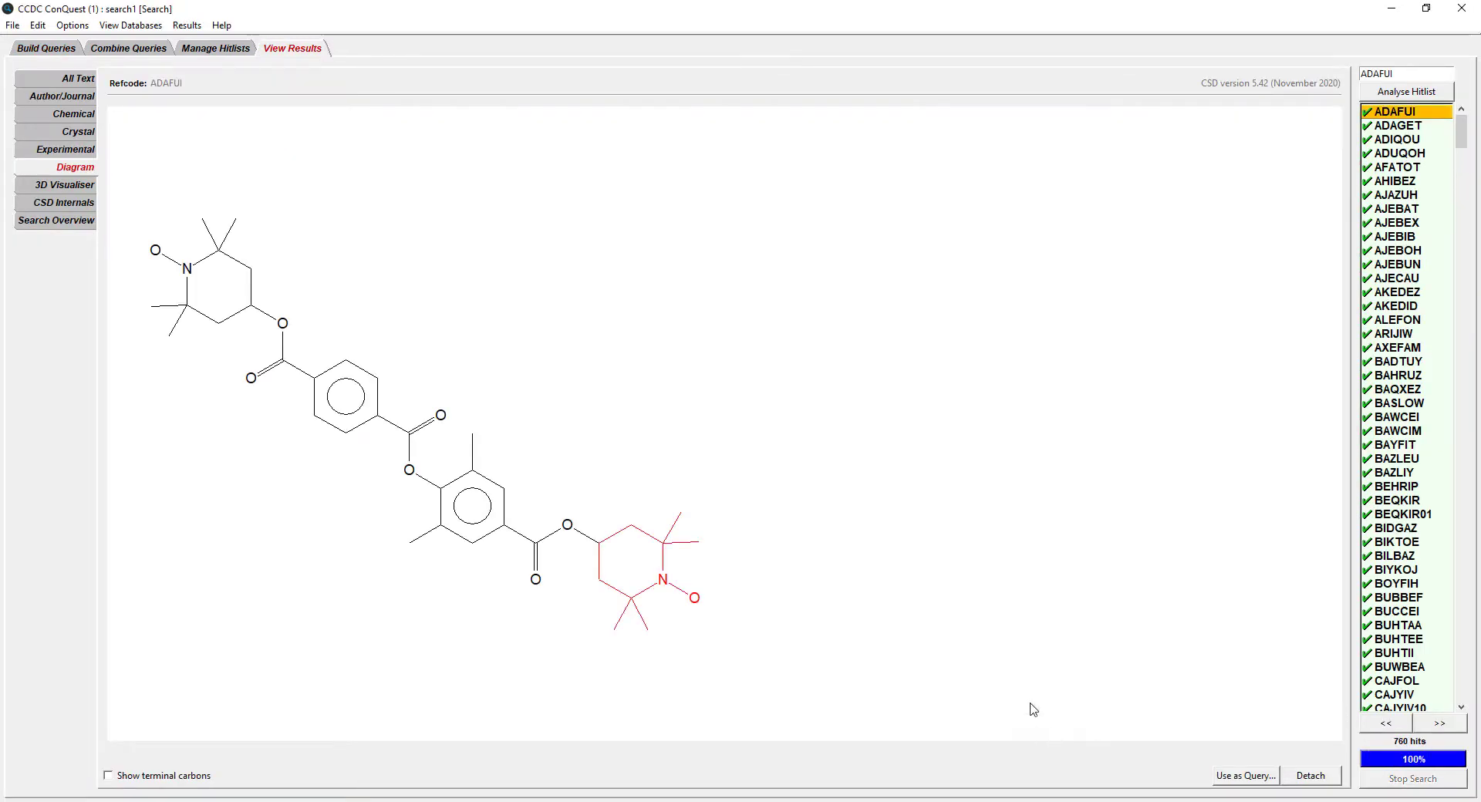
Step: Examine the structure diagrams of the search hits from ADUQOH through AJECAU
mouse_move(1436, 751)
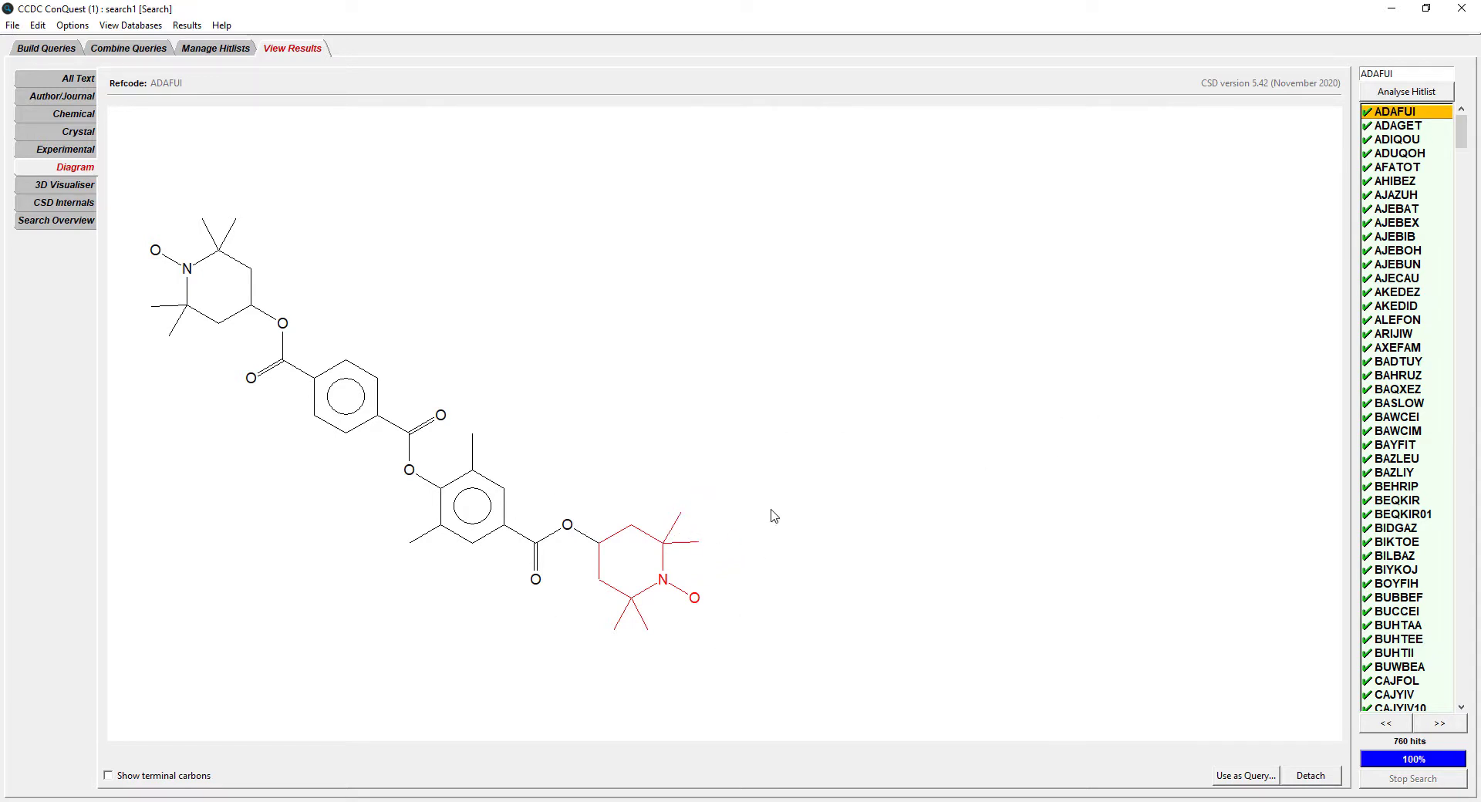
click(1396, 154)
key(Down)
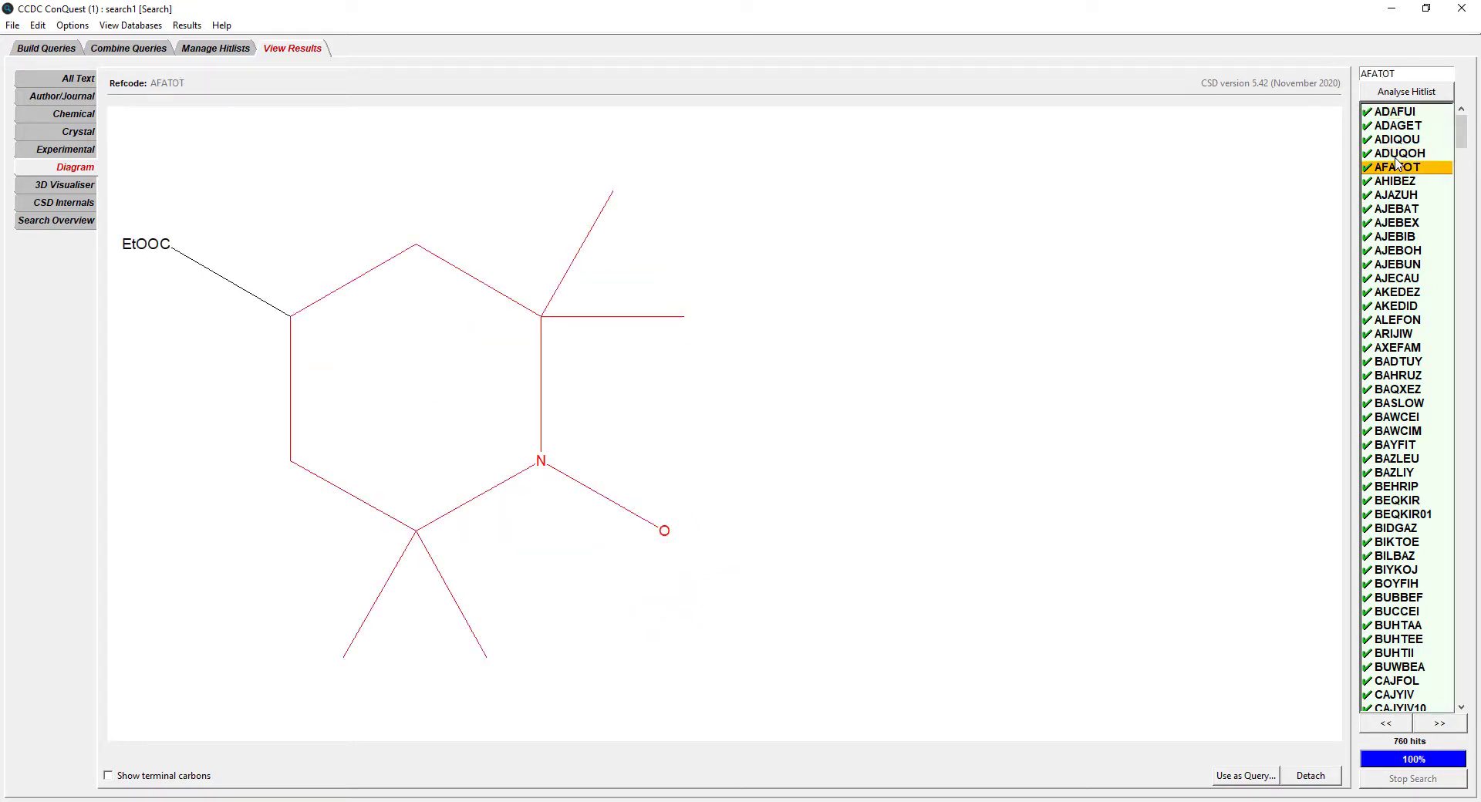
key(Down)
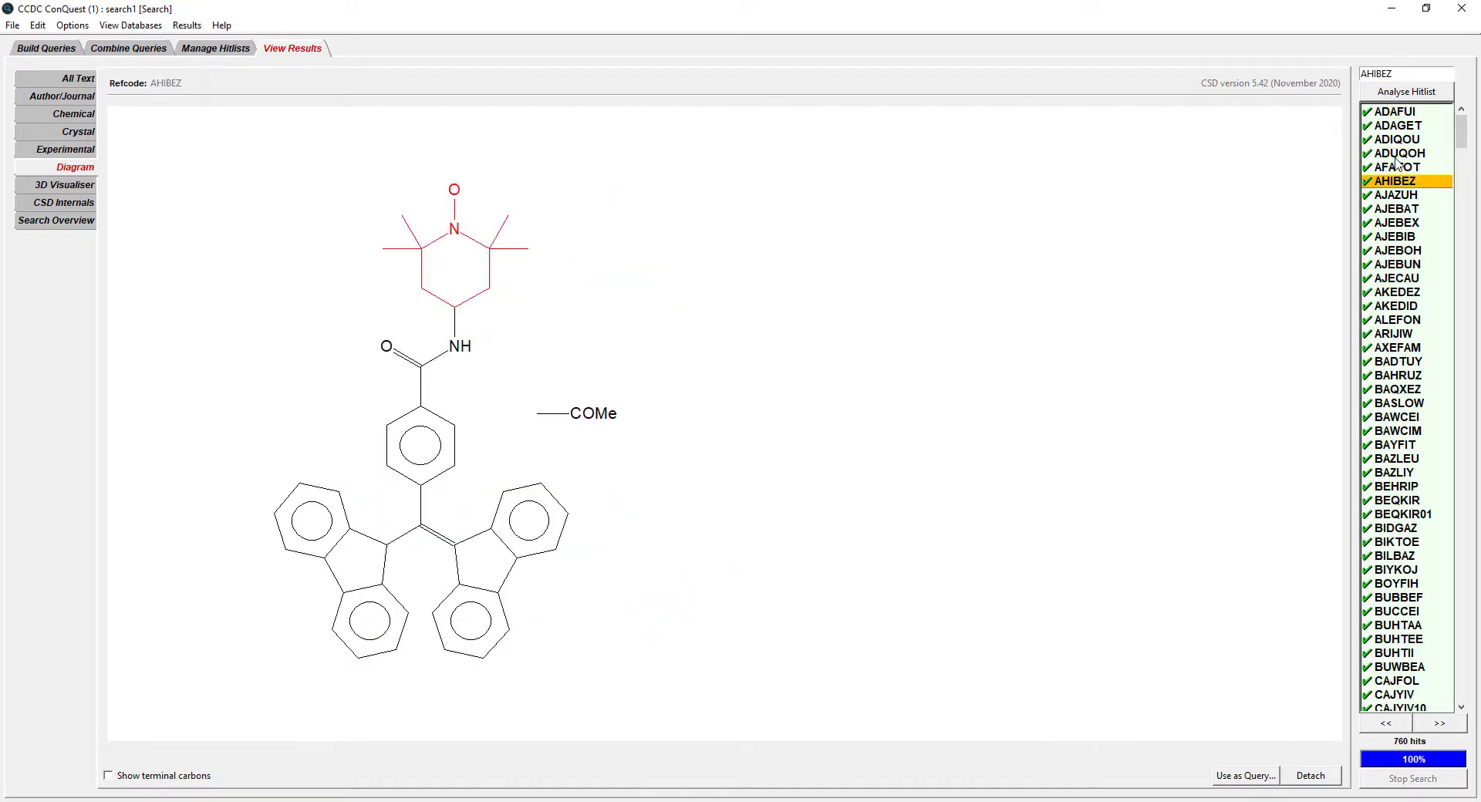
key(Down)
key(Down)
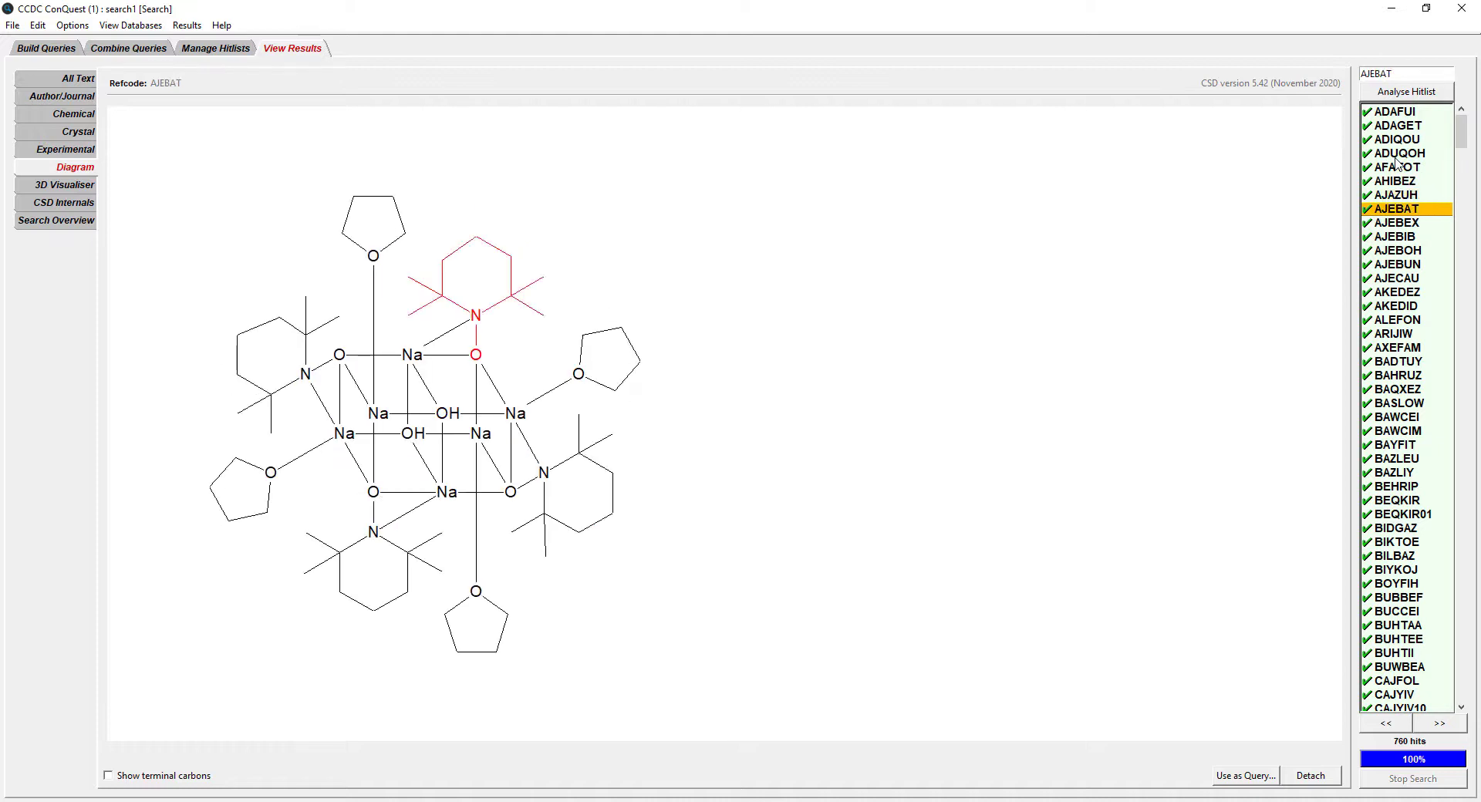
key(Up)
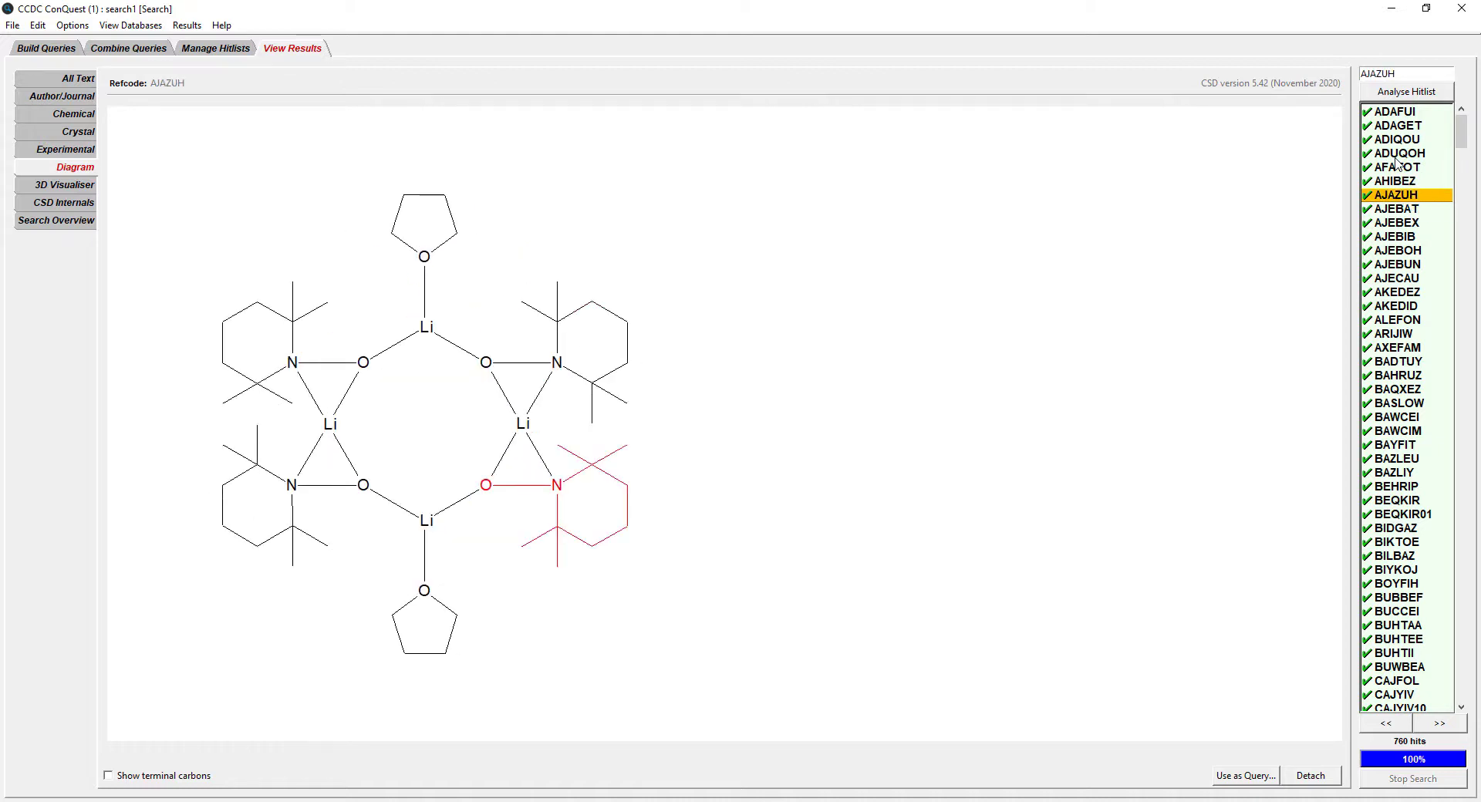
key(Down)
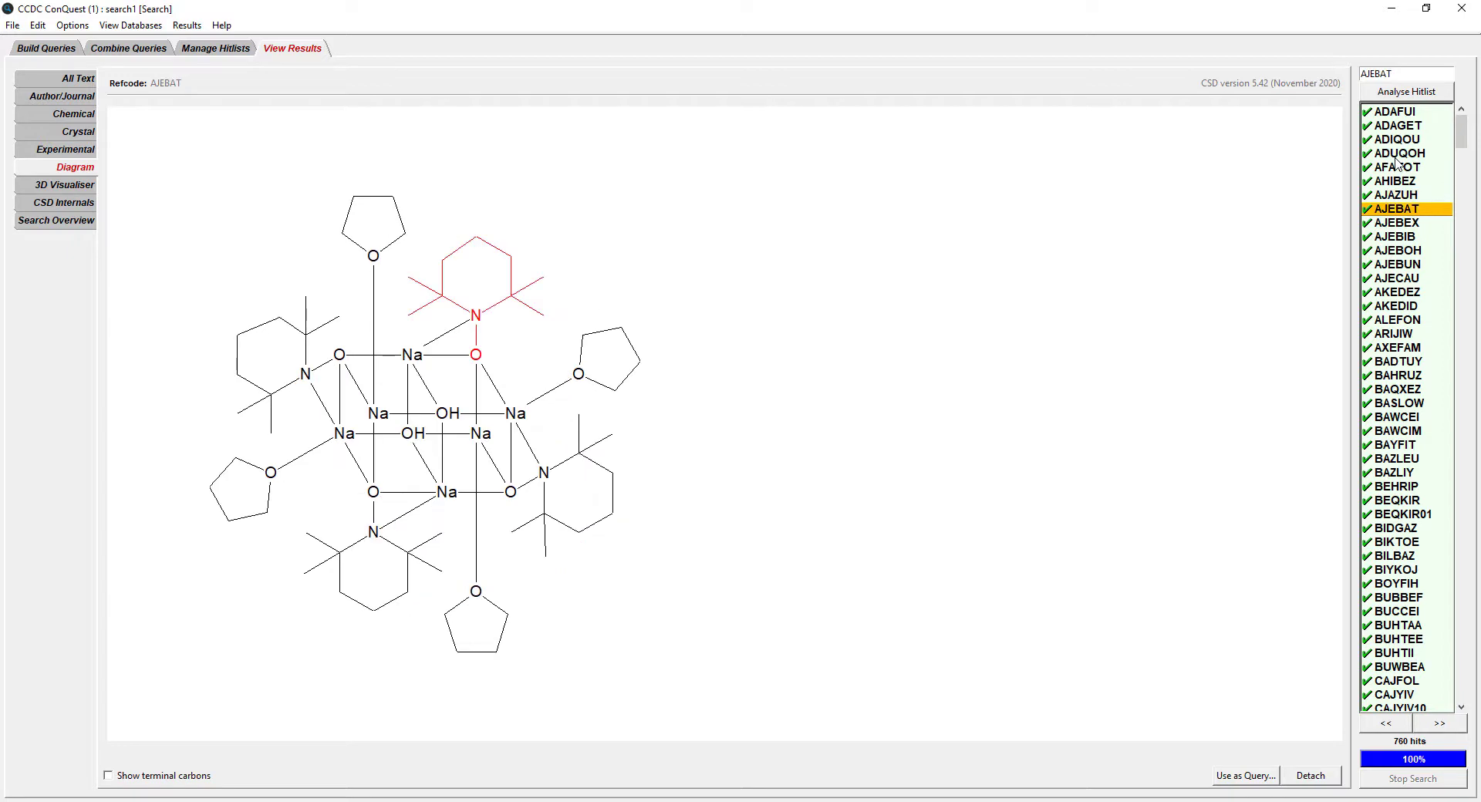
key(Down)
key(Down)
key(Down)
key(Down)
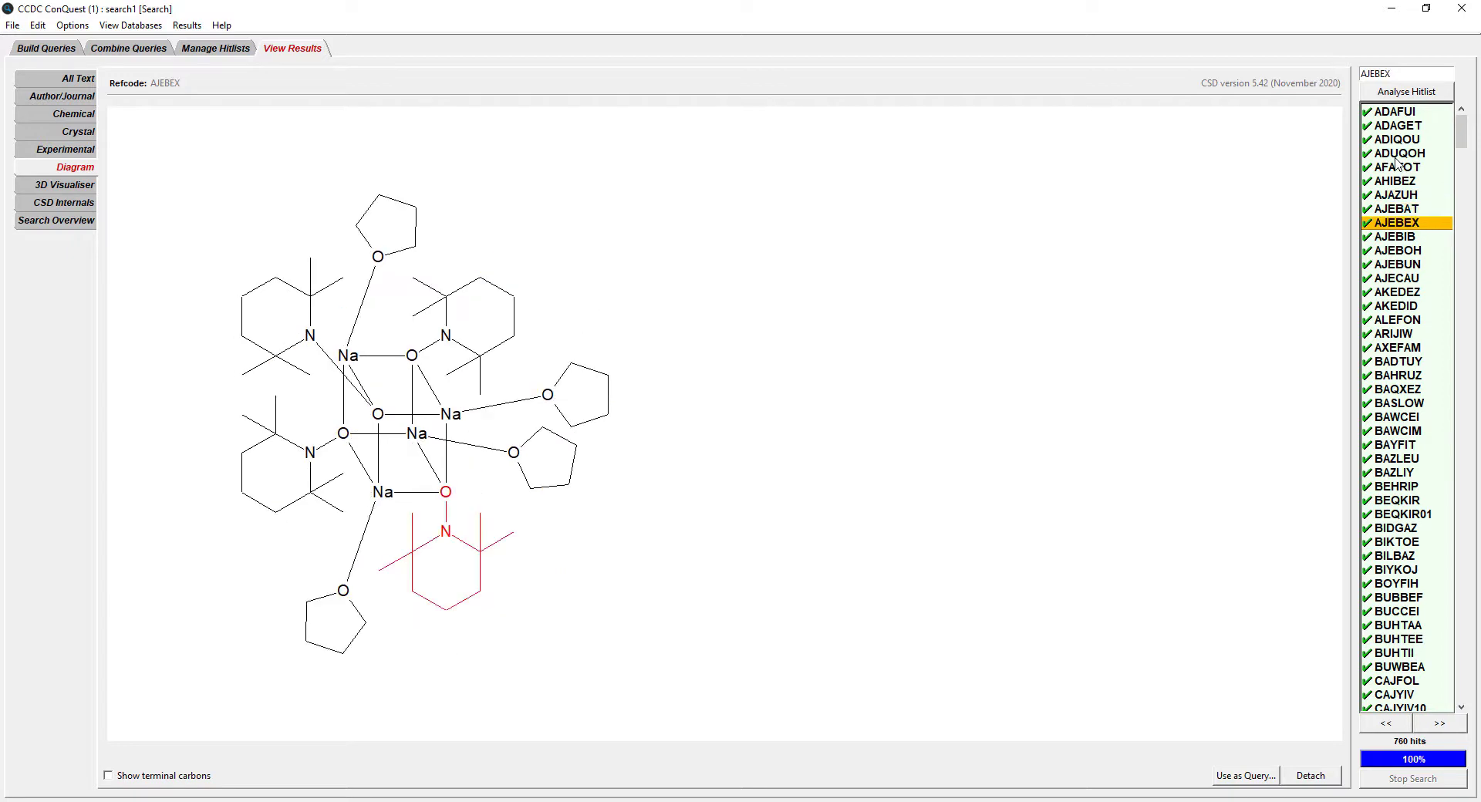
key(Down)
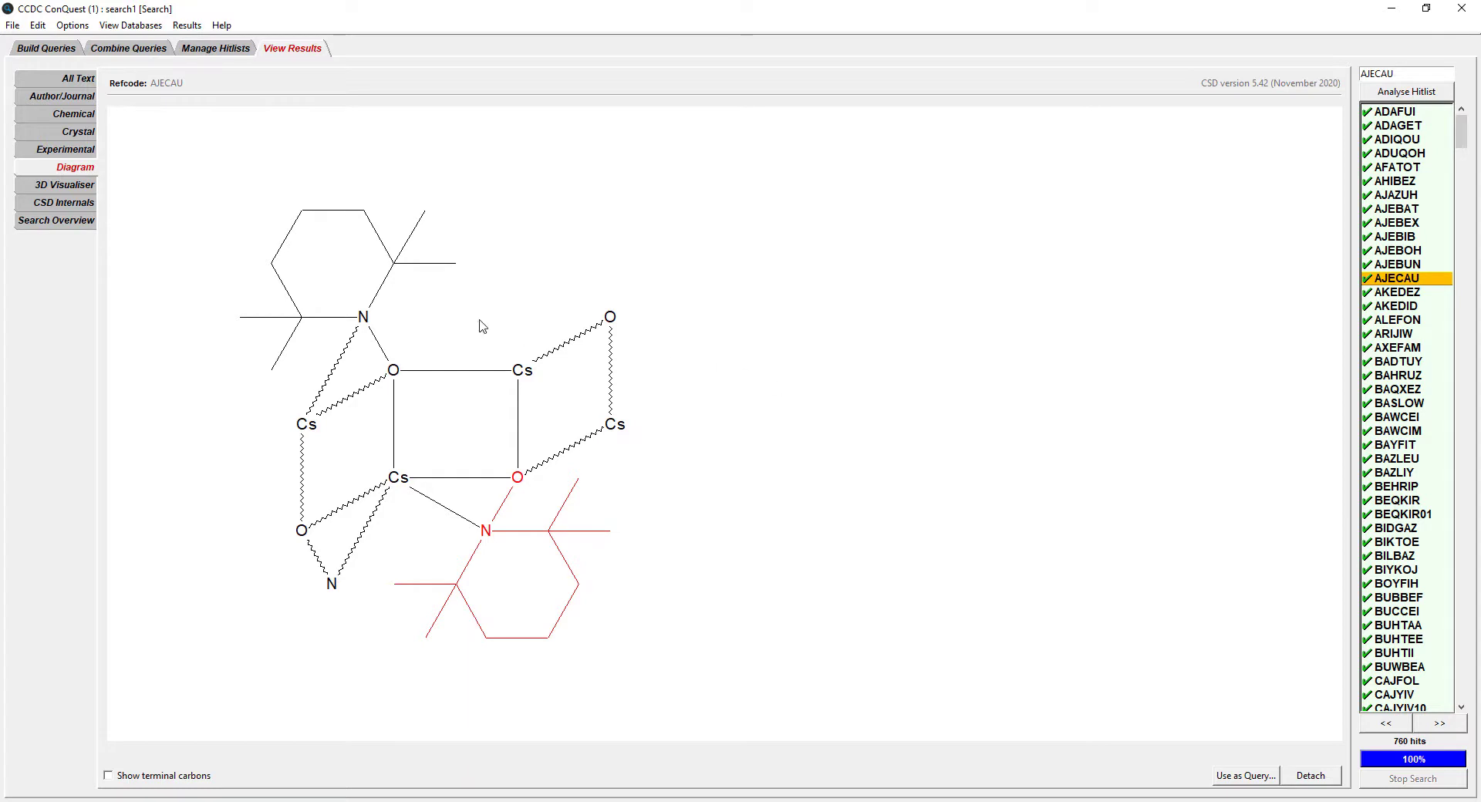
Step: Start a second drawn query with a six-membered carbon ring carrying two carbons on each ring atom beside the uppermost one
click(55, 48)
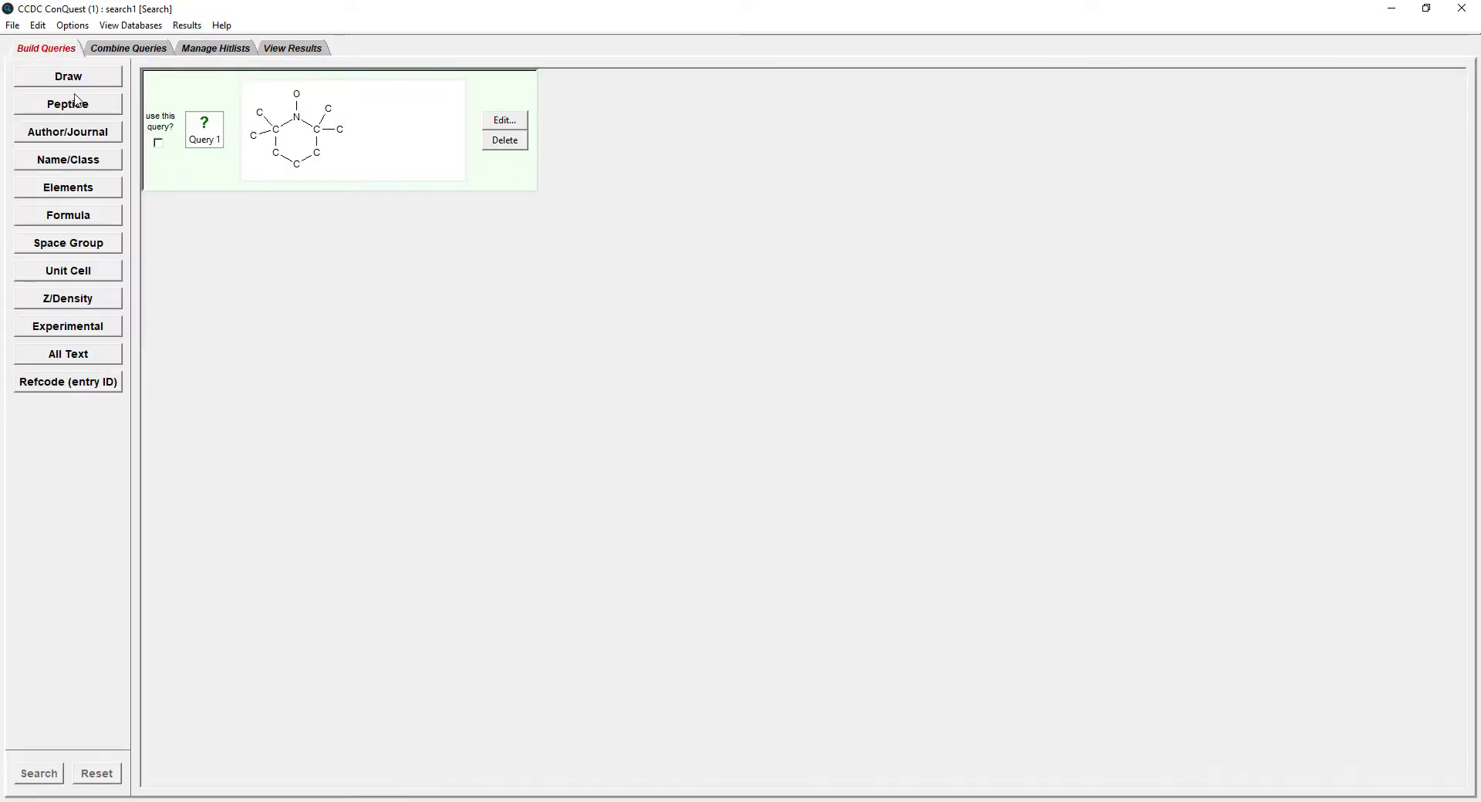
click(77, 80)
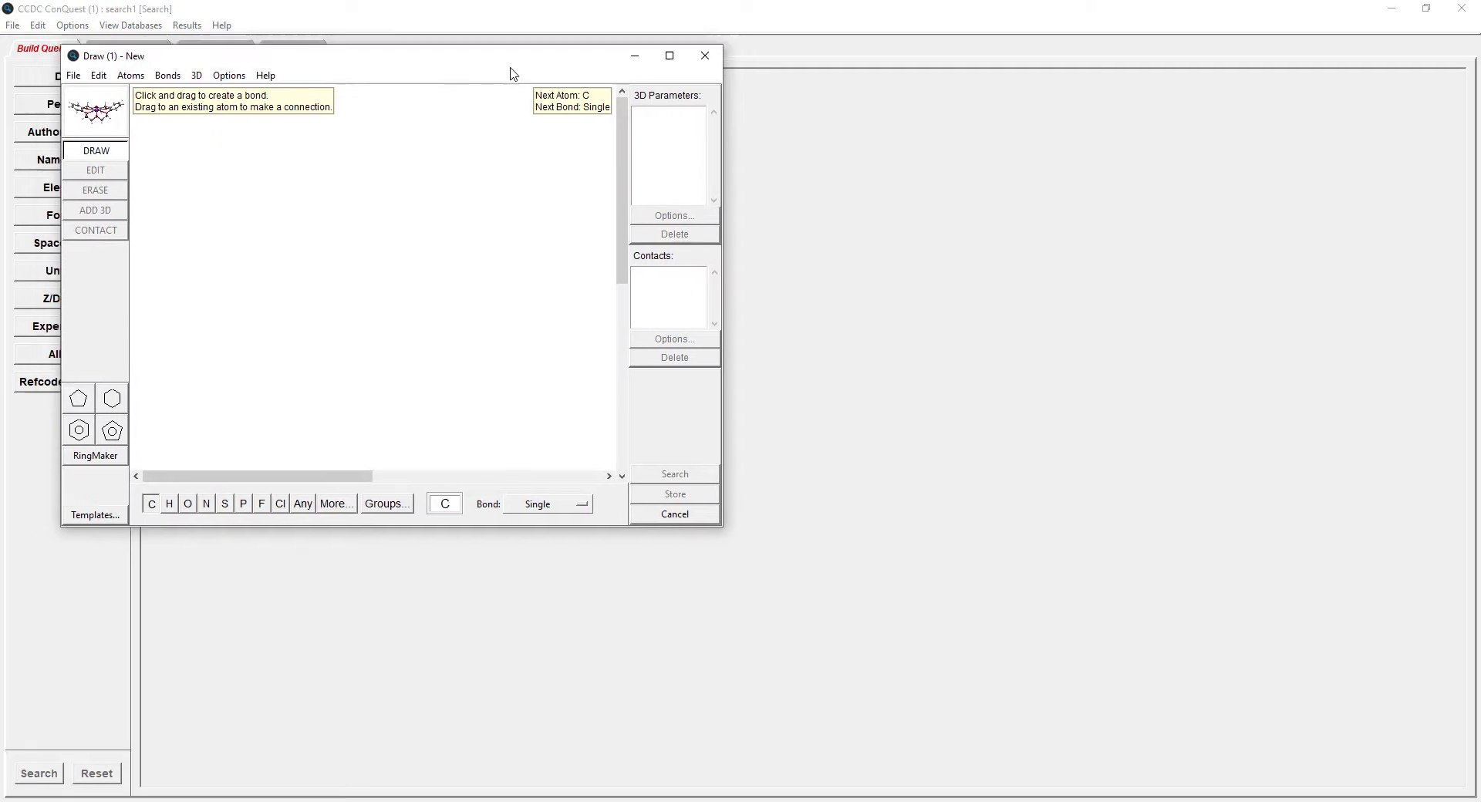
click(391, 473)
click(614, 366)
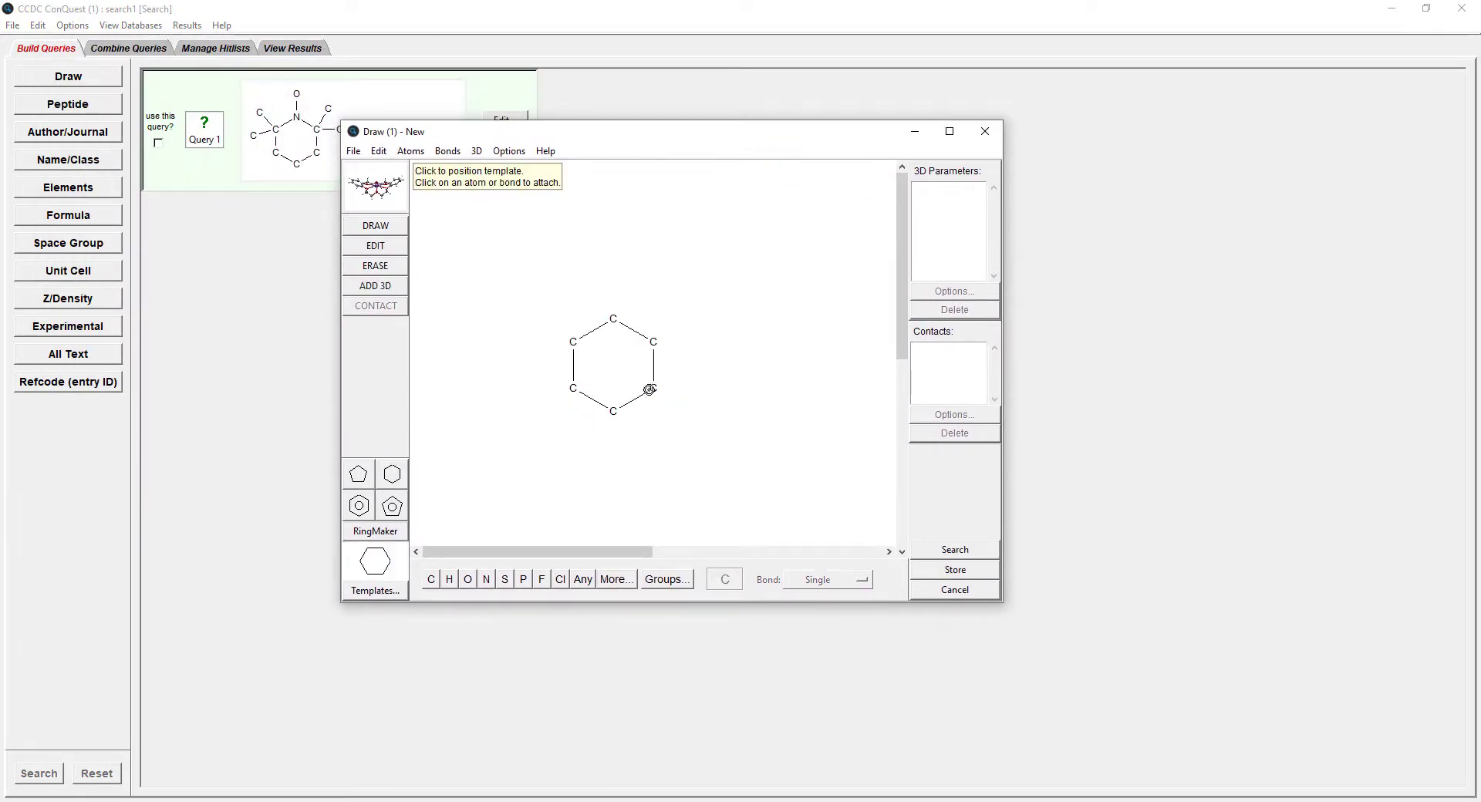
click(432, 579)
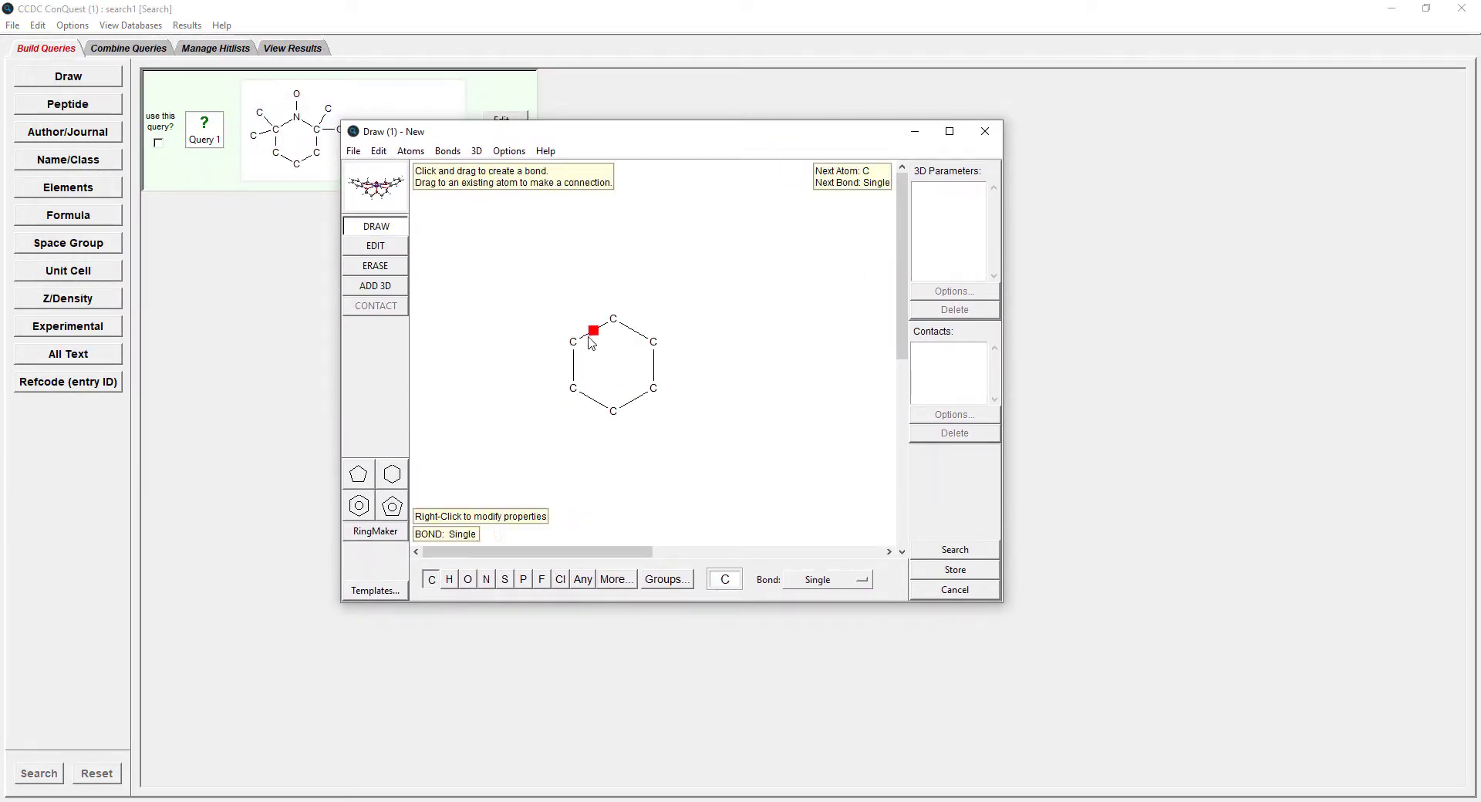
mouse_move(573, 342)
mouse_down()
mouse_move(528, 354)
mouse_move(541, 309)
mouse_up()
mouse_move(654, 342)
mouse_down()
mouse_move(685, 310)
mouse_move(700, 341)
mouse_up()
Step: Replace the second query's uppermost ring carbon with nitrogen and single-bond an oxygen to it
click(487, 580)
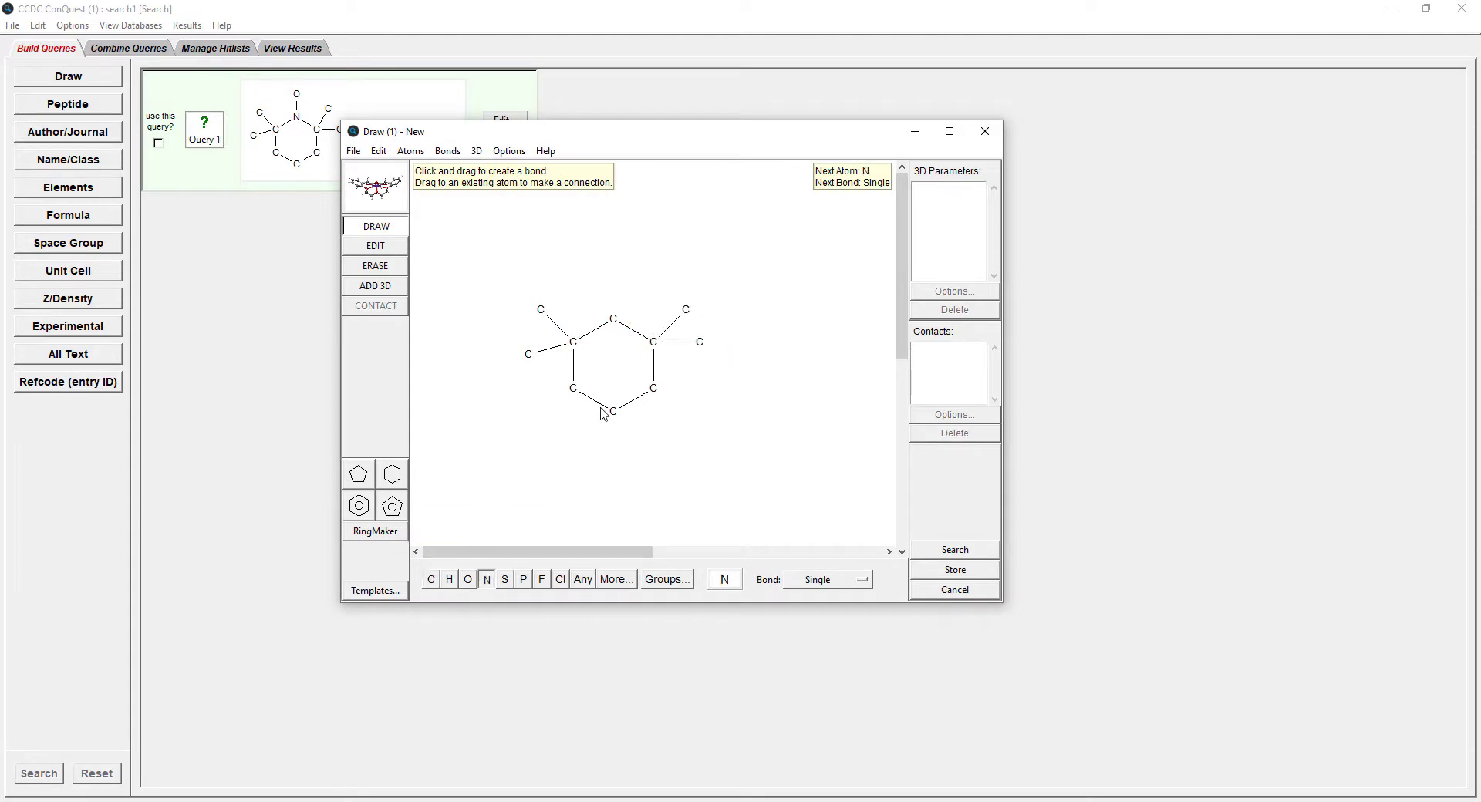
click(614, 319)
click(450, 580)
click(468, 580)
drag(614, 319, 613, 272)
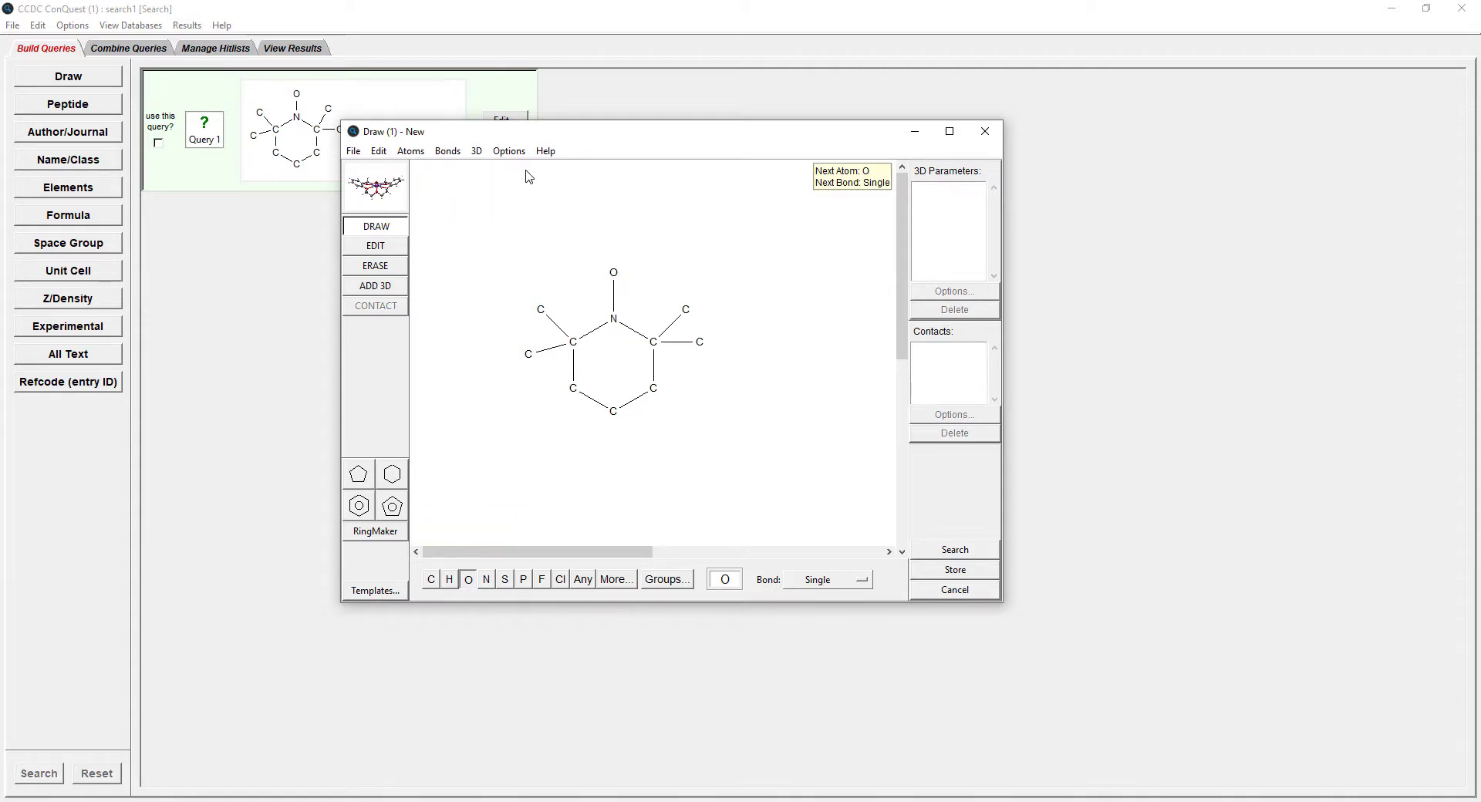
Step: Generate hydrogens on all atoms of the second query structure
click(425, 152)
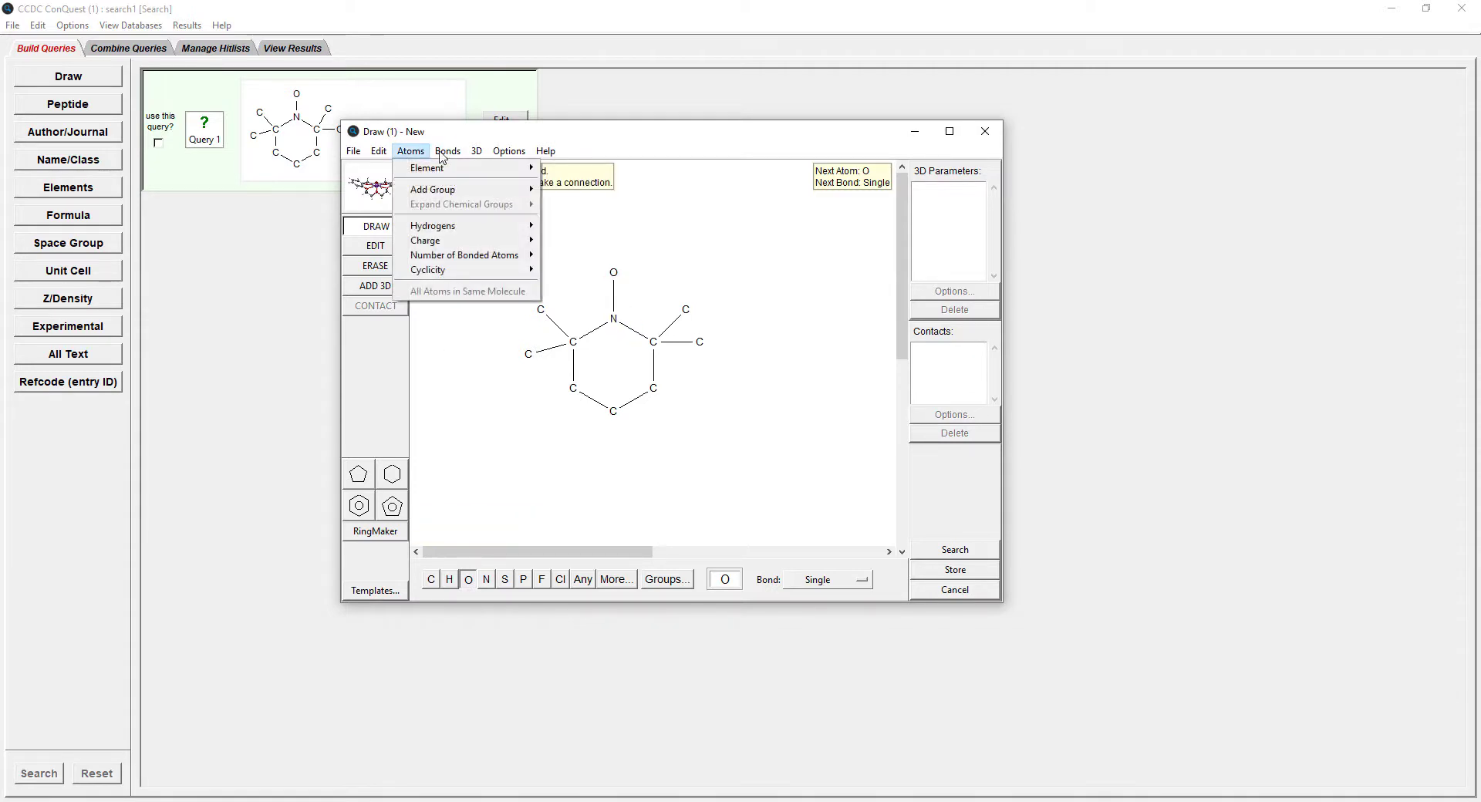
click(424, 153)
click(424, 153)
mouse_move(459, 229)
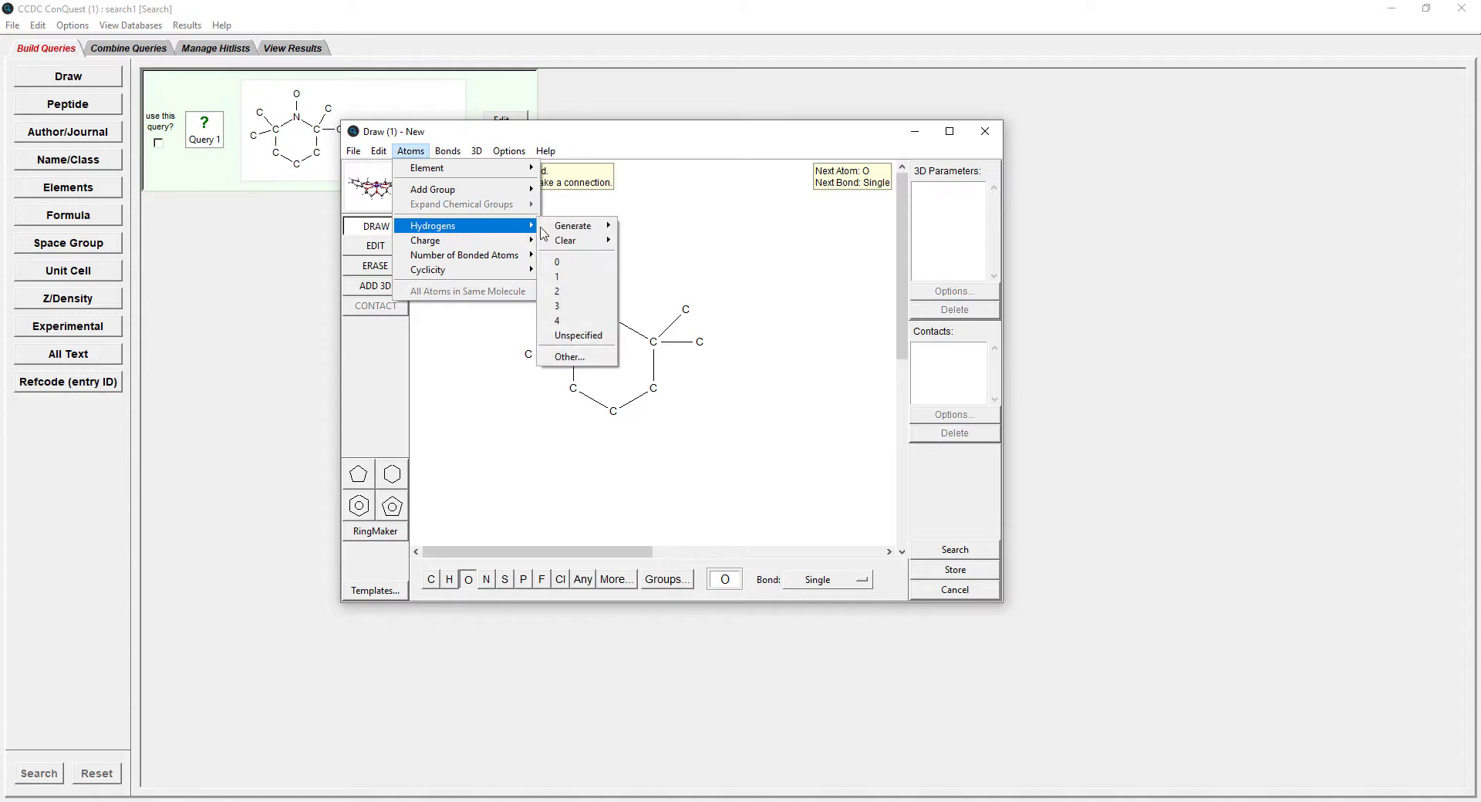
mouse_move(593, 228)
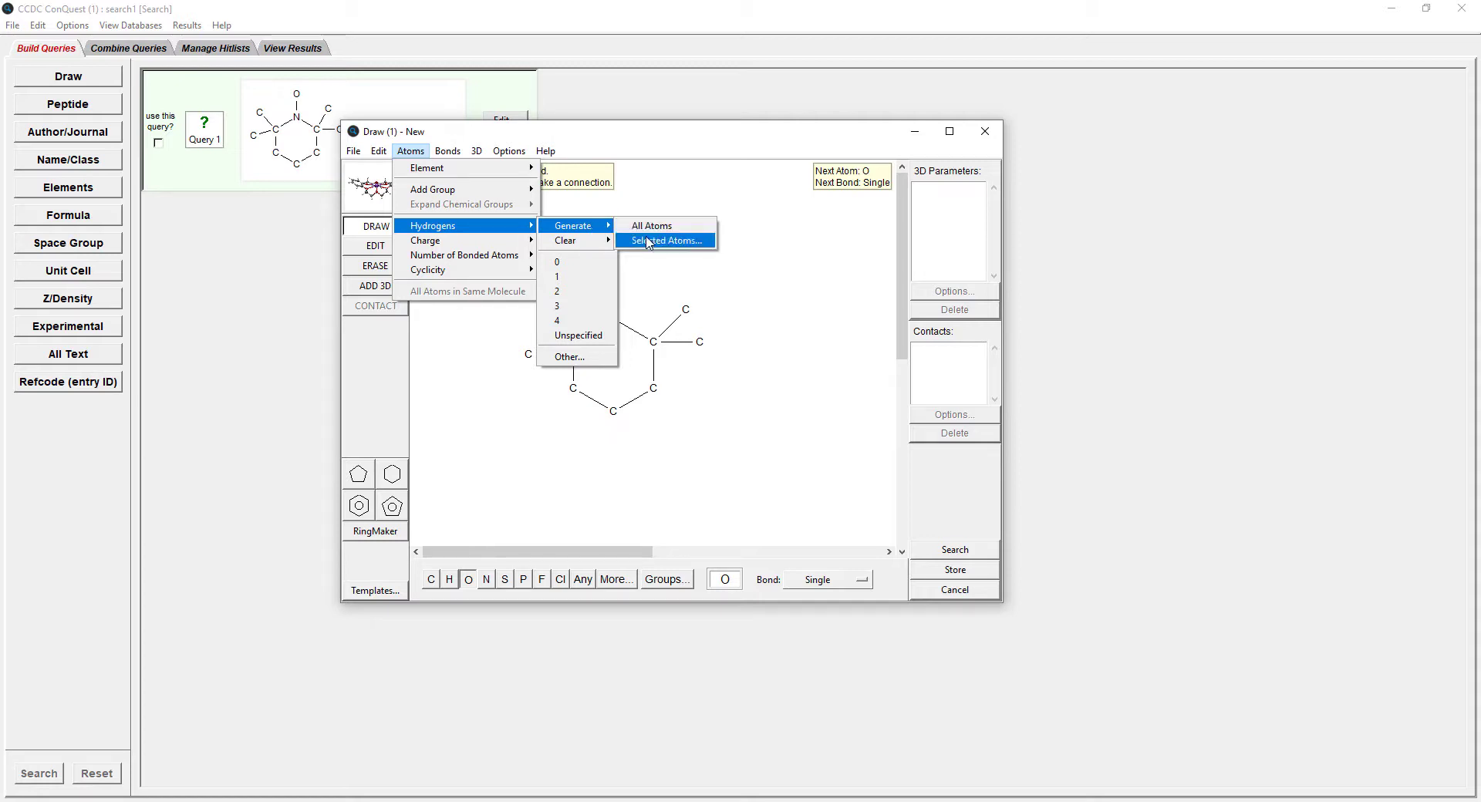
click(668, 226)
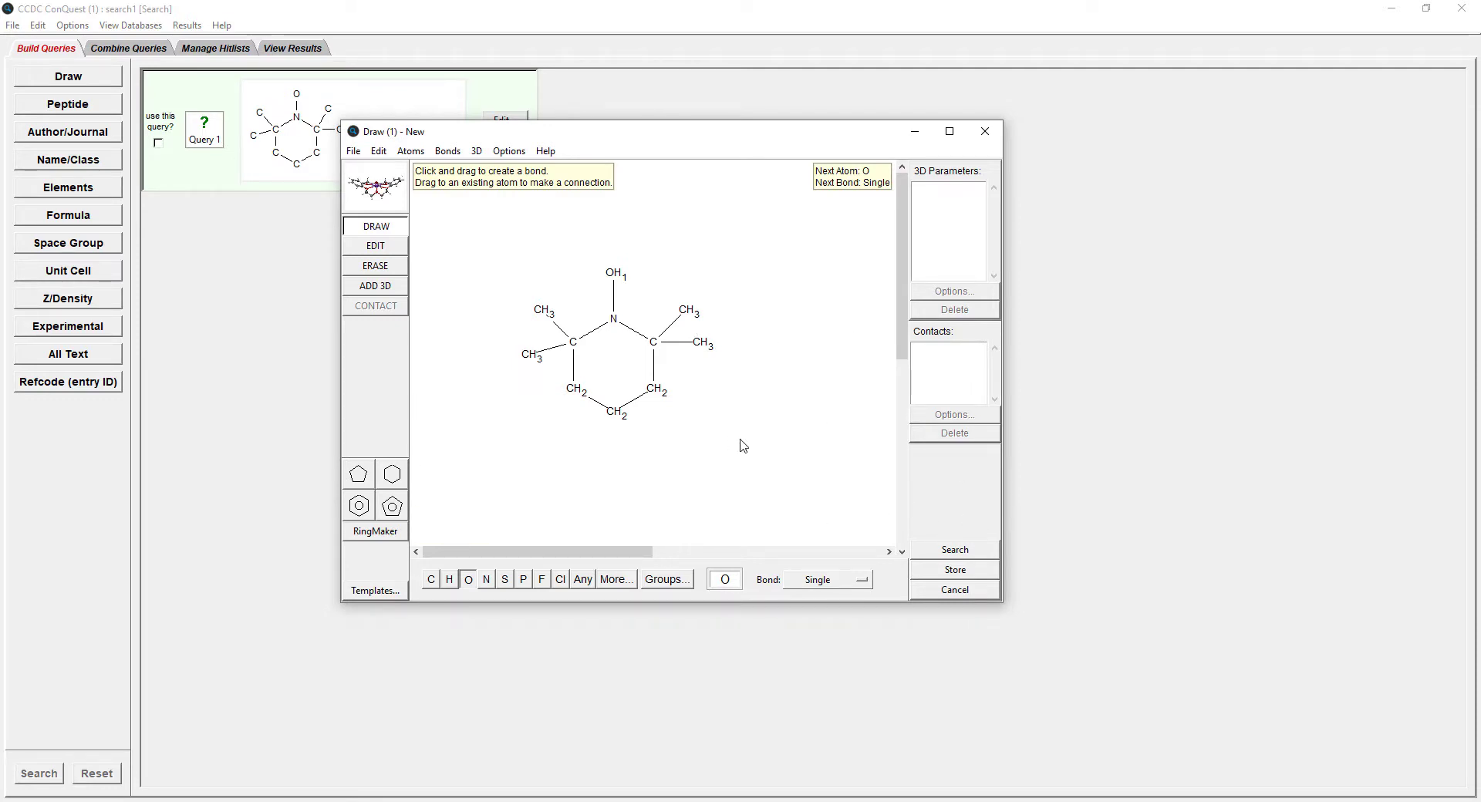
Step: Run search2 with the hydrogen-specified query, keeping the 3D coordinates filter, and view the hit diagrams from HEDMUZ through NOCYEM
click(955, 550)
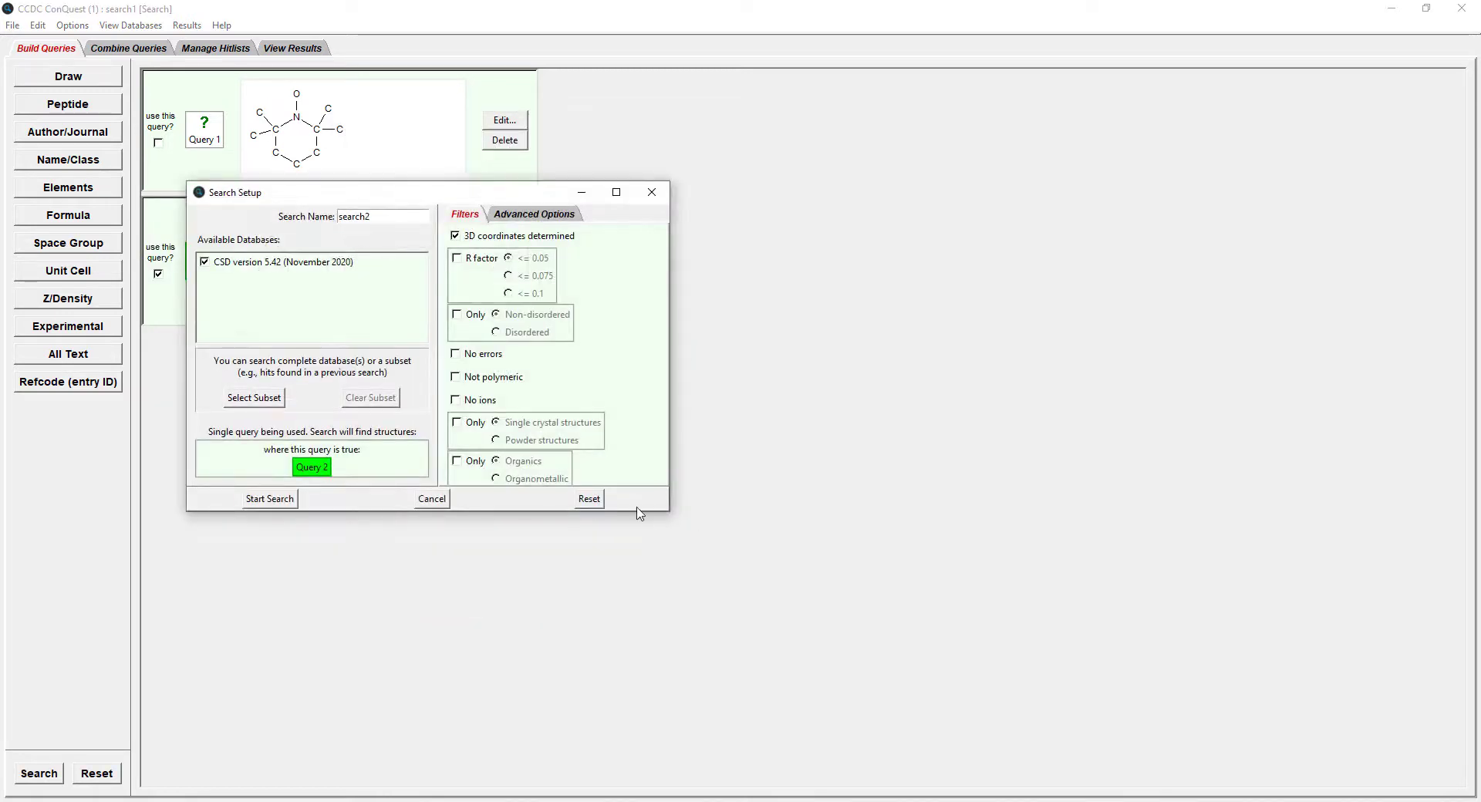
click(270, 499)
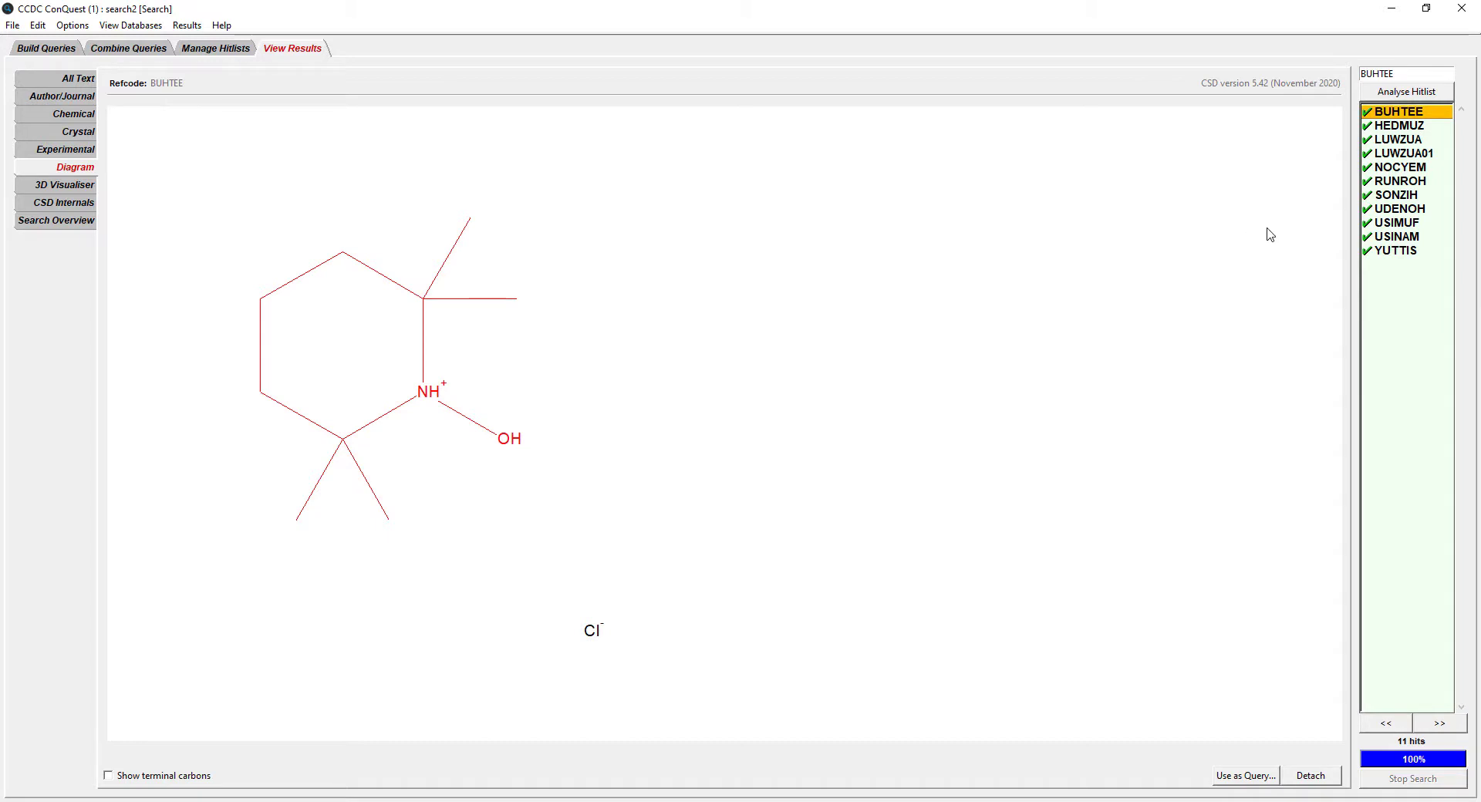
click(1392, 127)
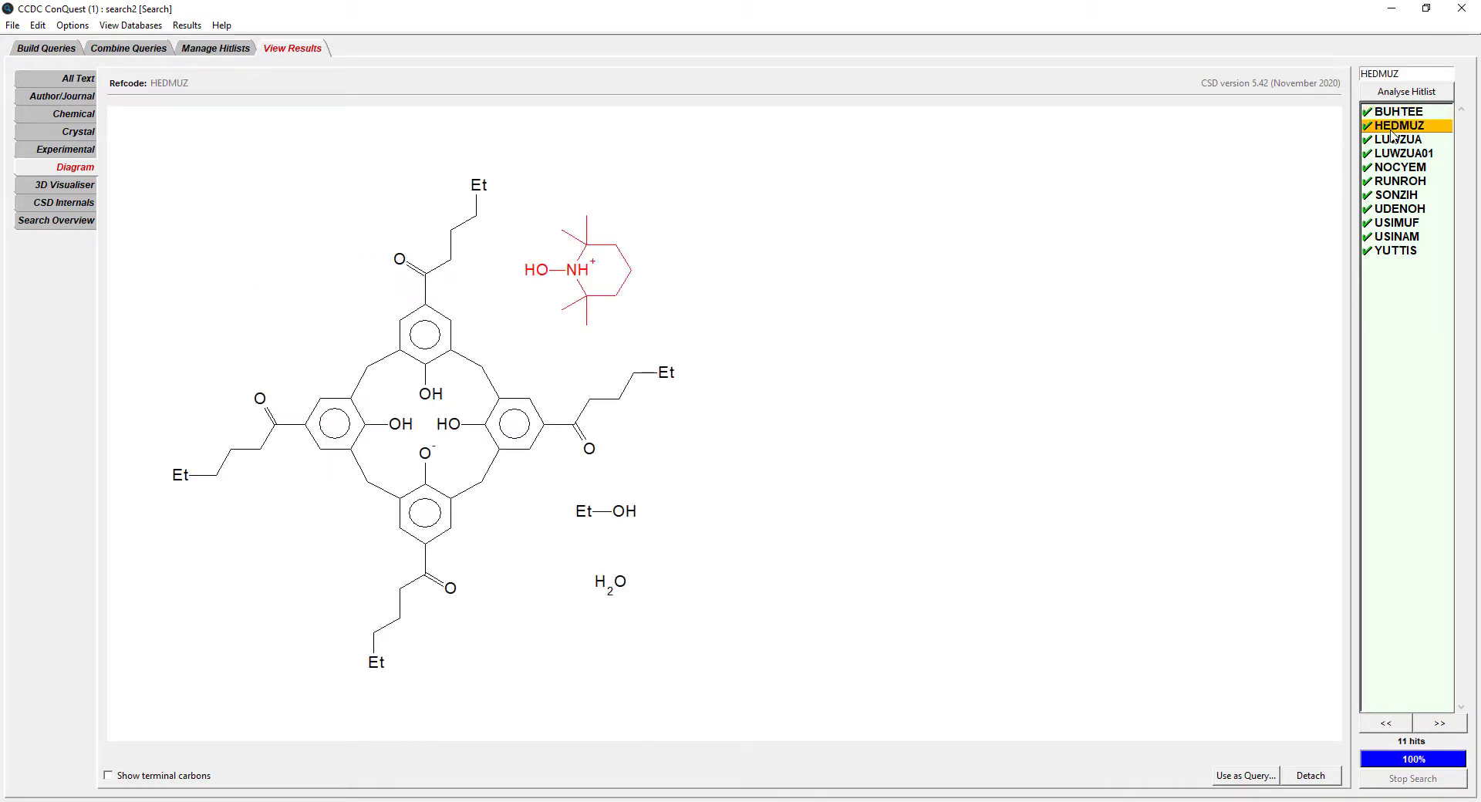
key(Down)
key(Down)
key(Down)
key(Down)
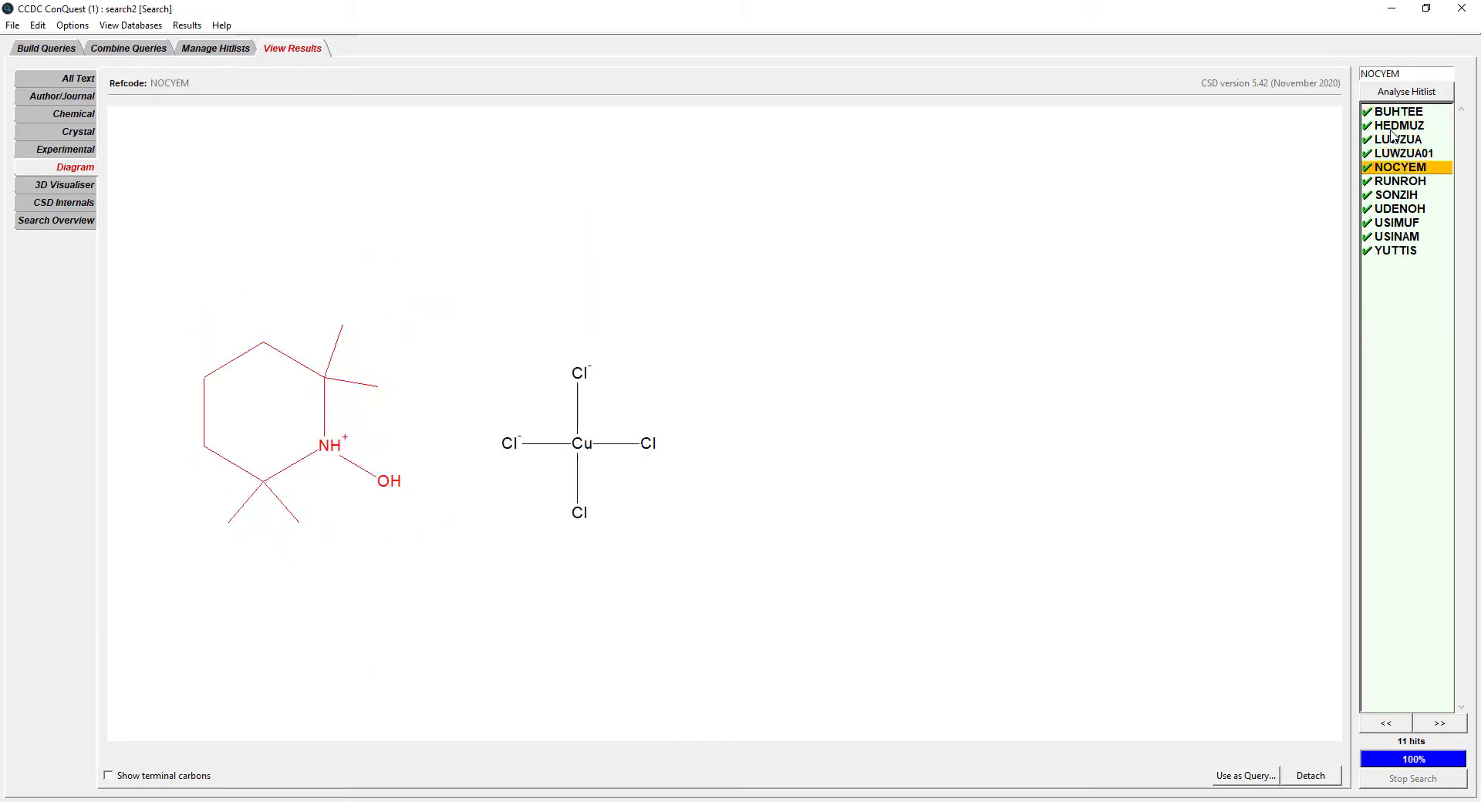
Step: Review the remaining search2 hit diagrams from NOCYEM through YUTTIS and return to USIMUF
key(Down)
key(Down)
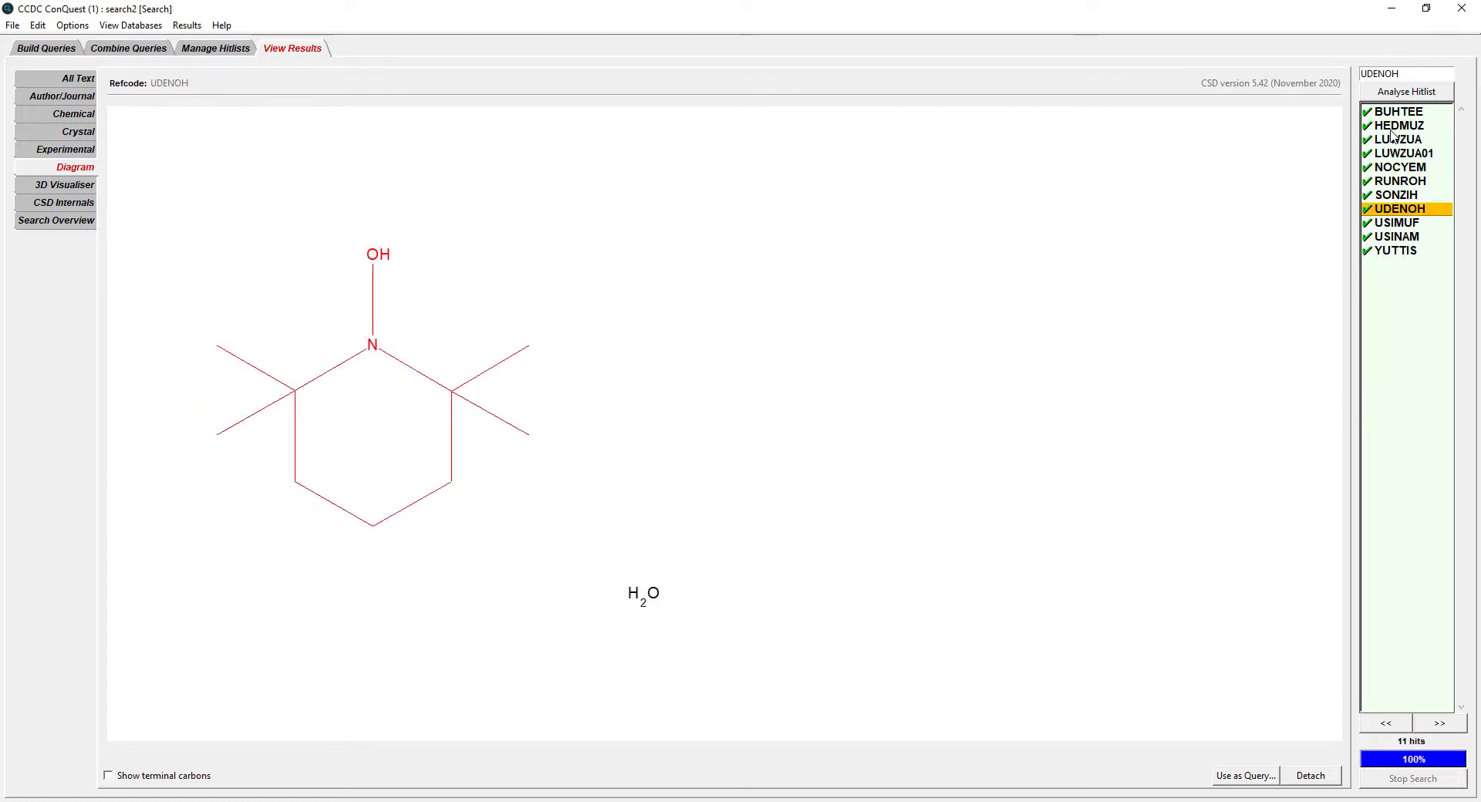
key(Down)
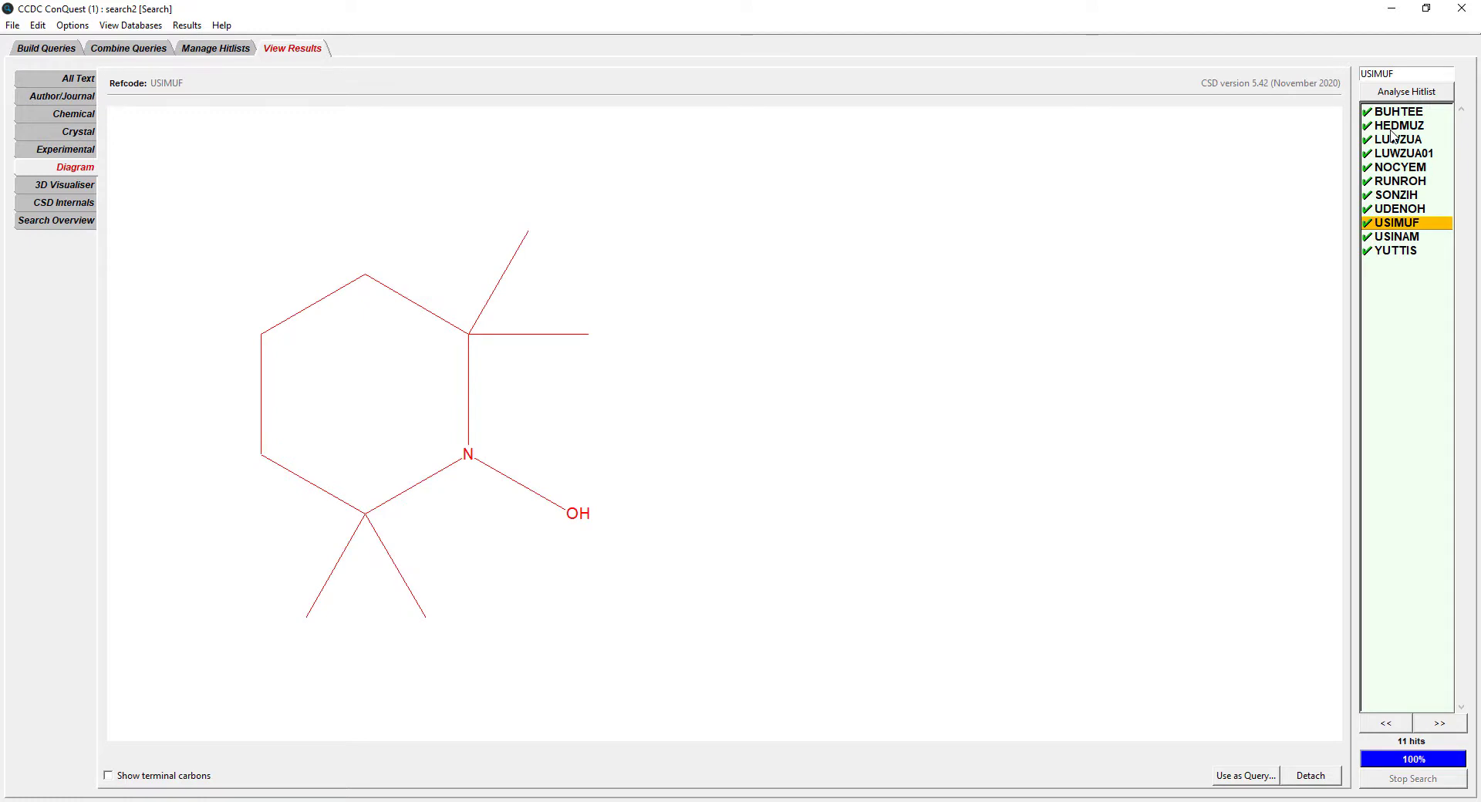
key(Down)
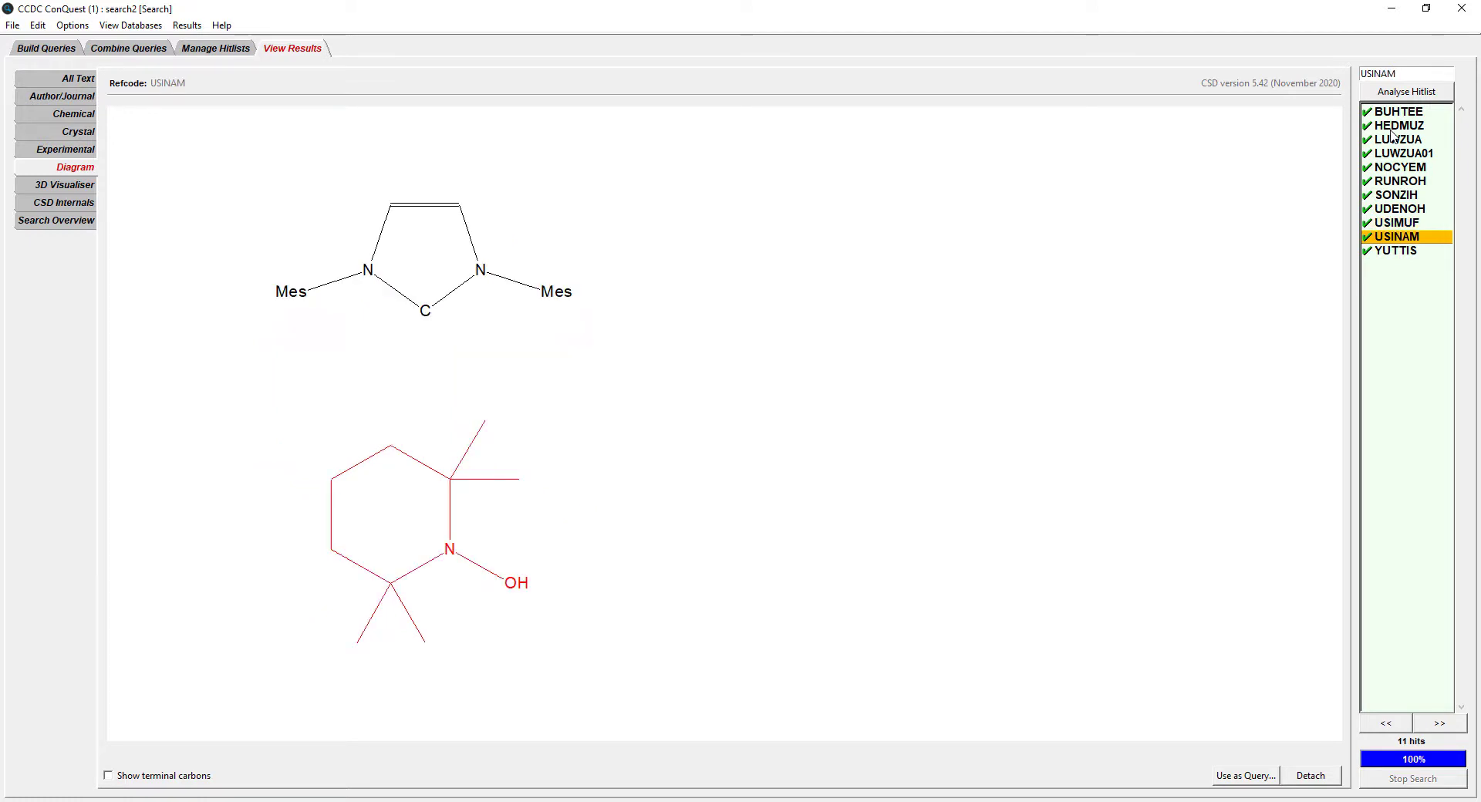
key(Down)
key(Up)
key(Down)
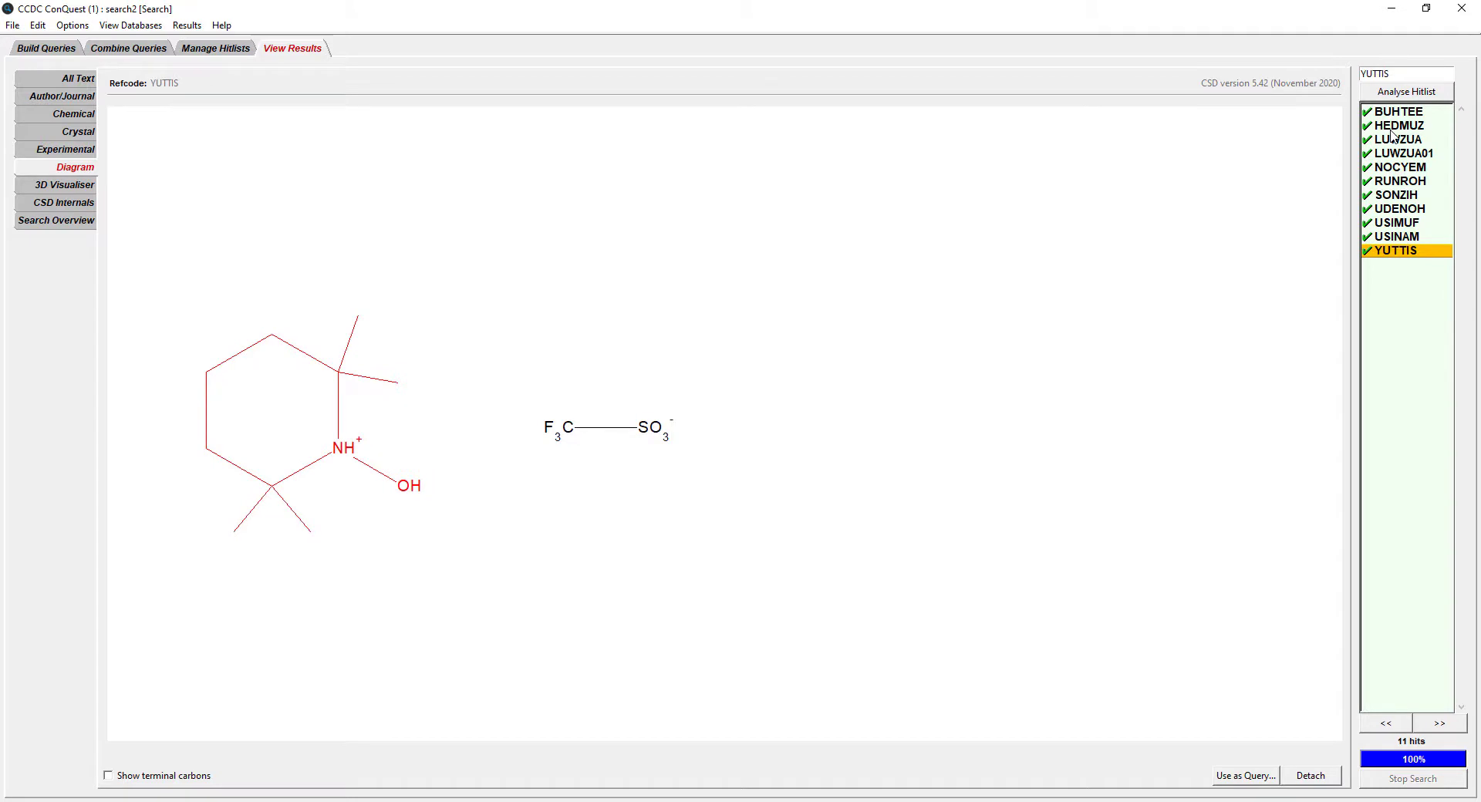
key(Up)
key(Up)
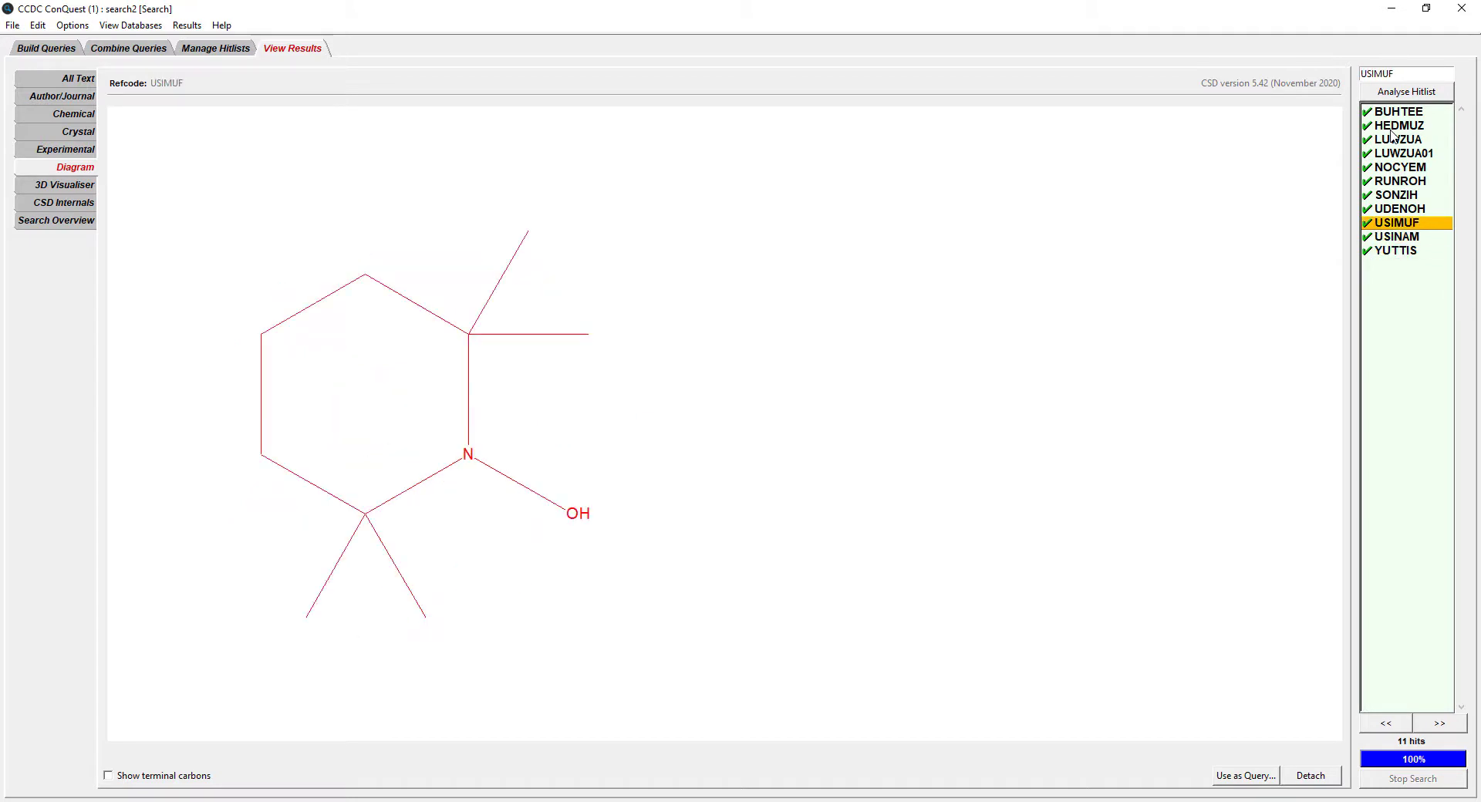
key(Up)
key(Down)
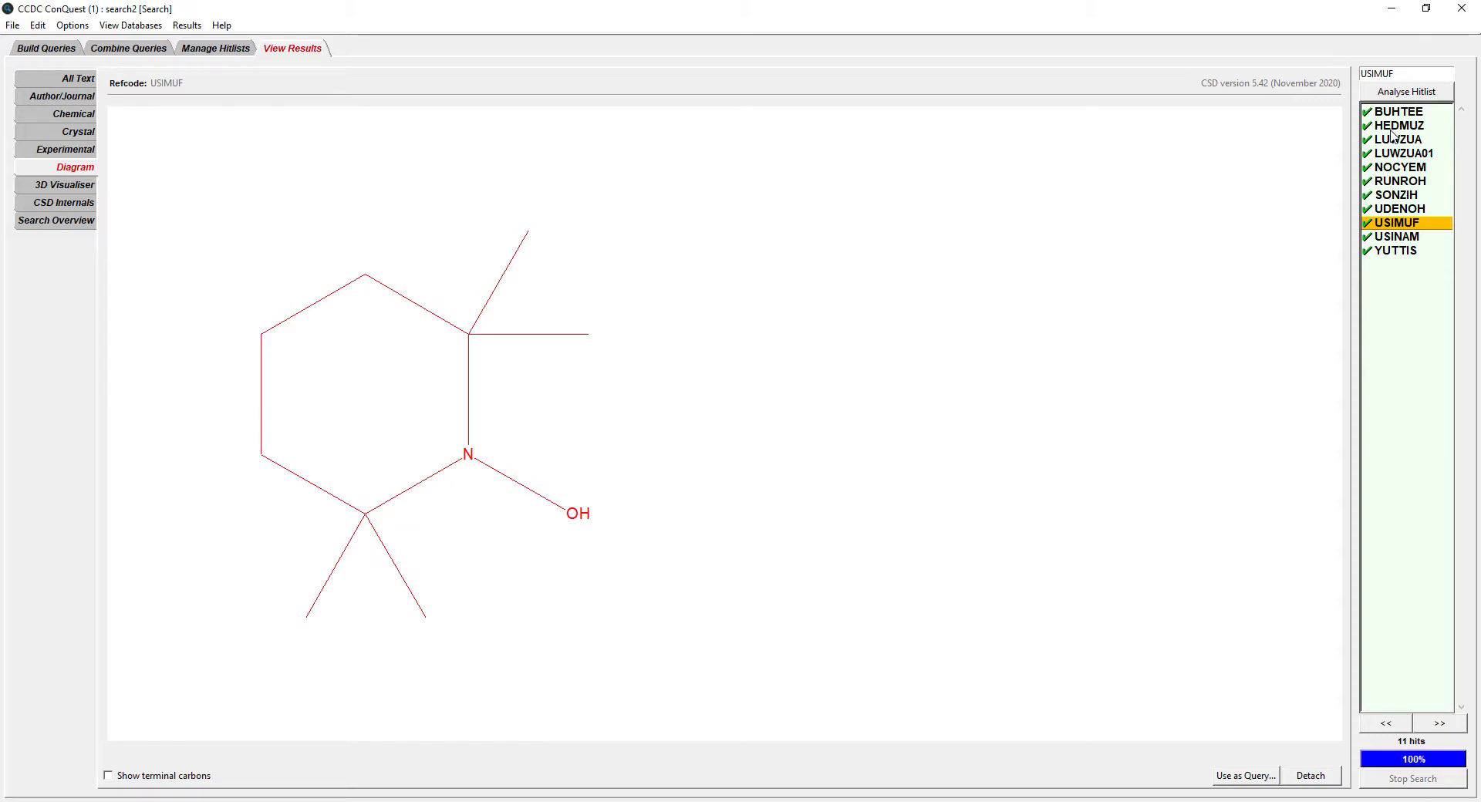
Step: Visualise the USIMUF structure in Mercury and dismiss the hit fragment display options
right_click(1406, 225)
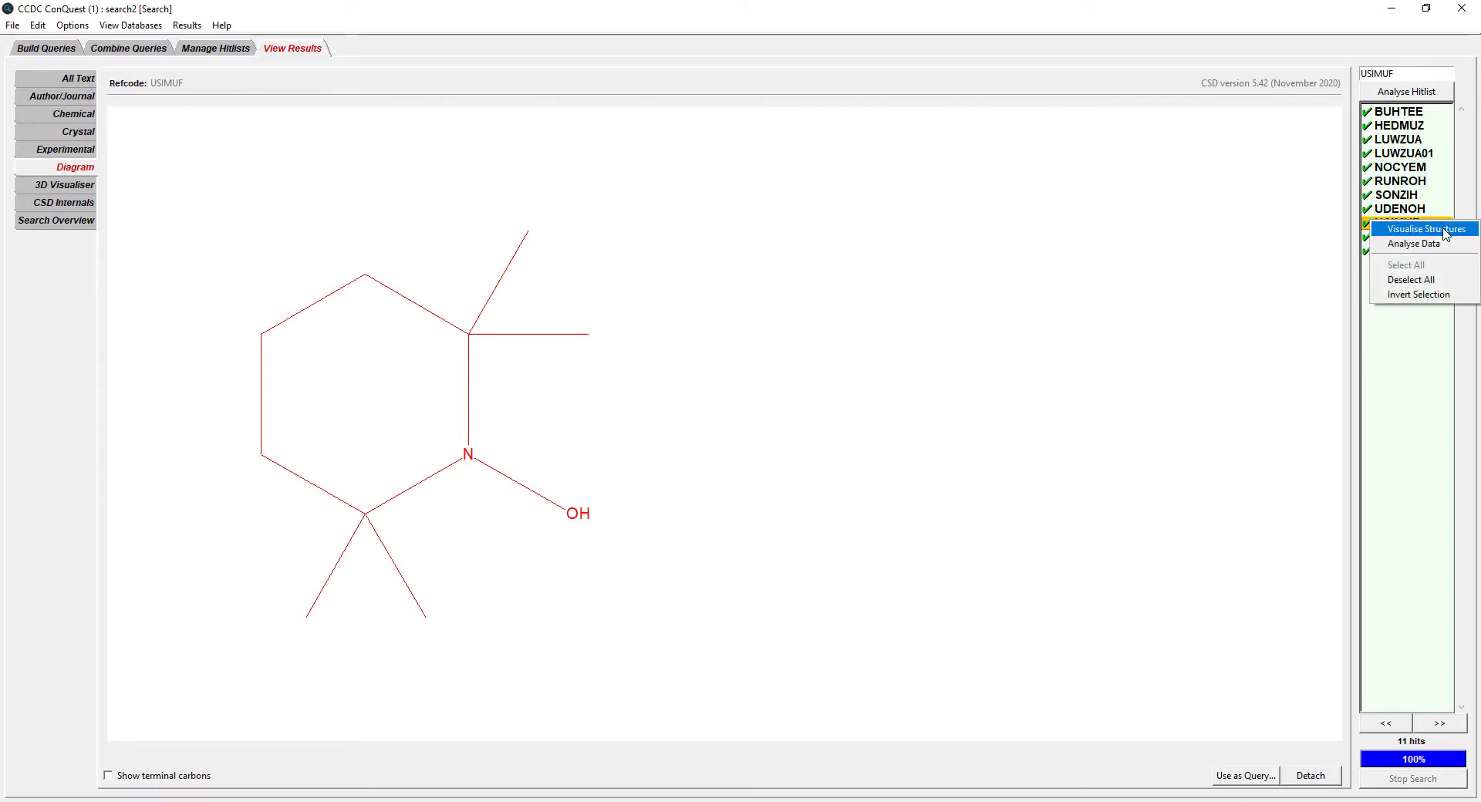
click(1426, 229)
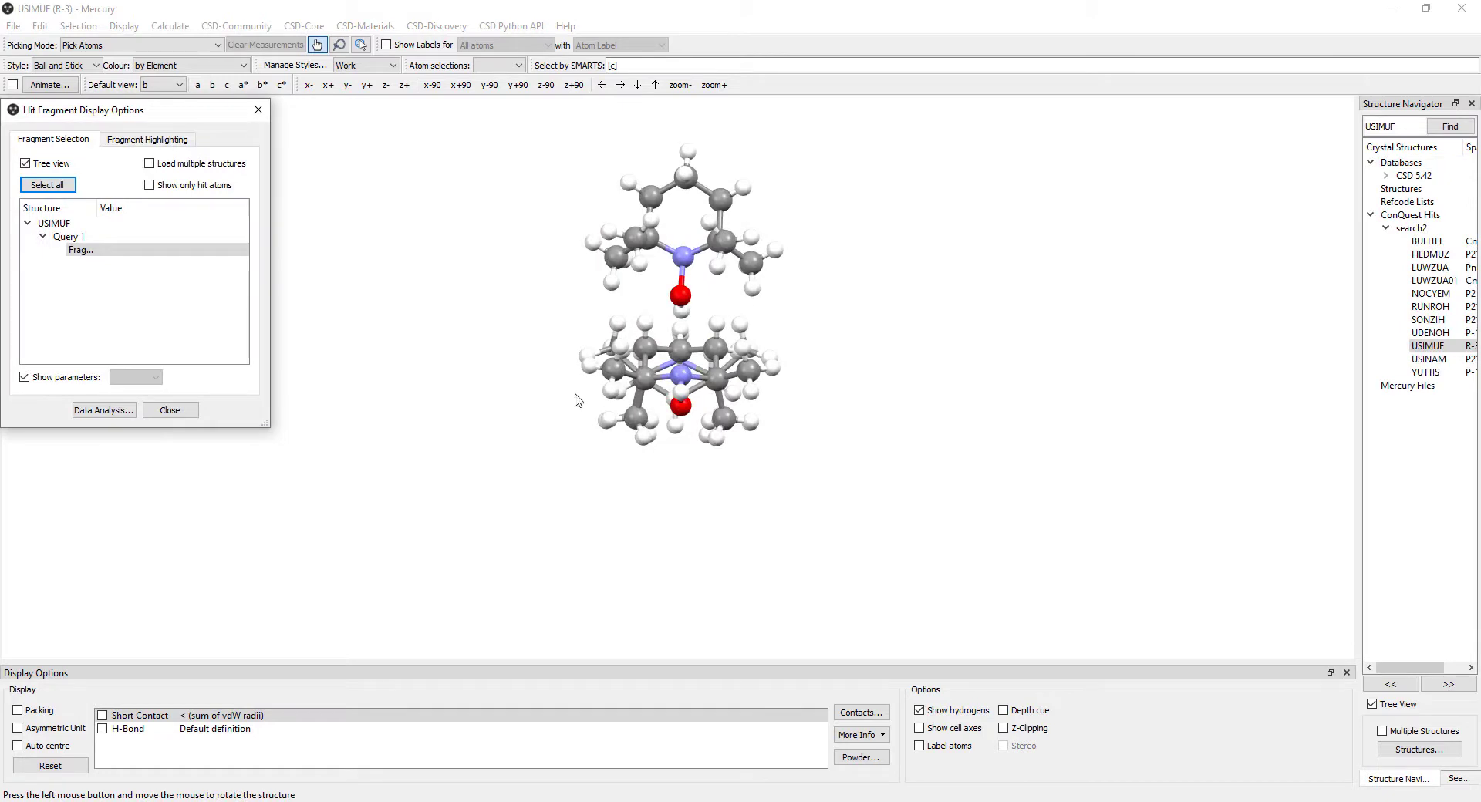
click(262, 117)
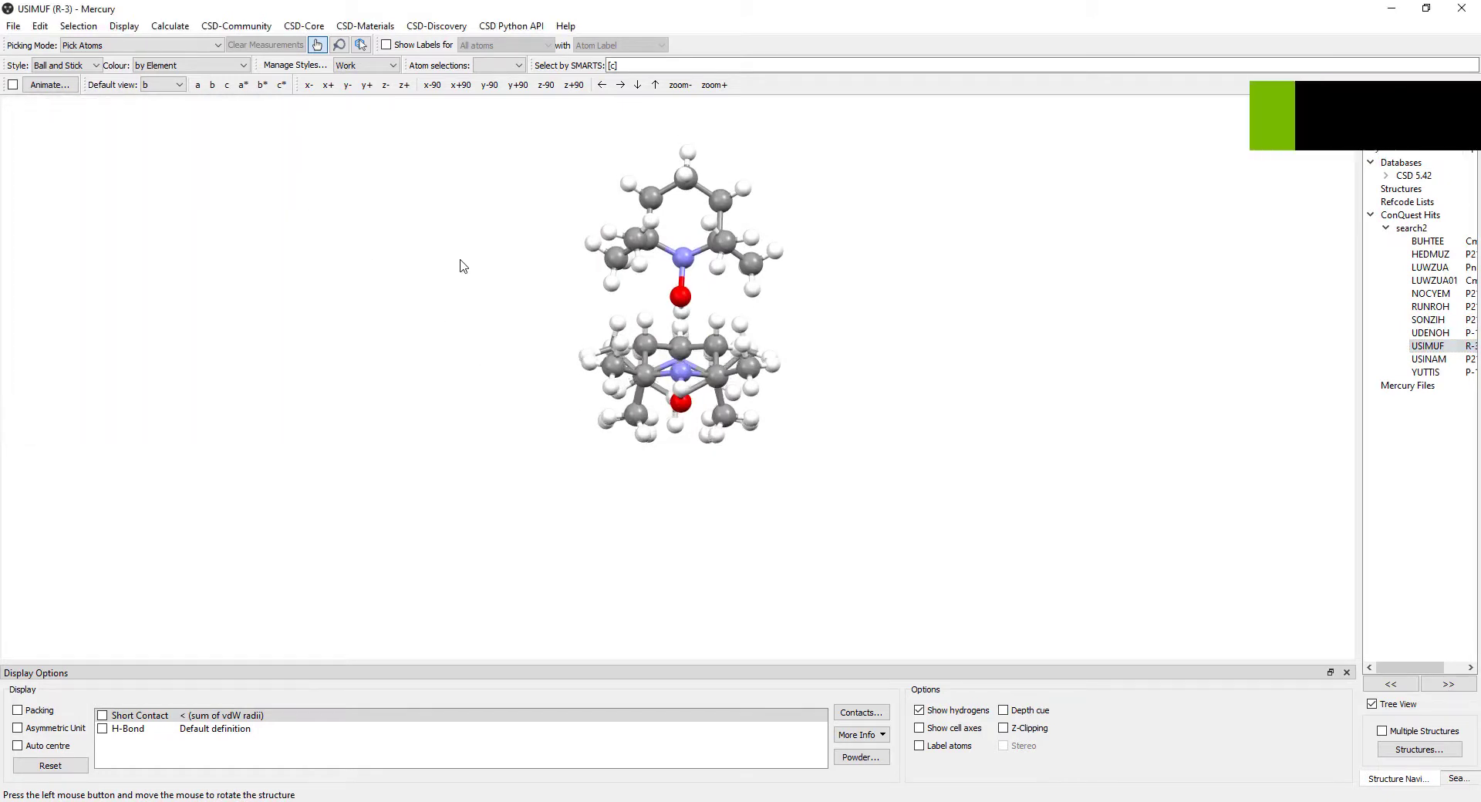
Step: Delete two of the three USIMUF molecules, keeping a single one, and inspect it from different angles
drag(501, 289, 686, 375)
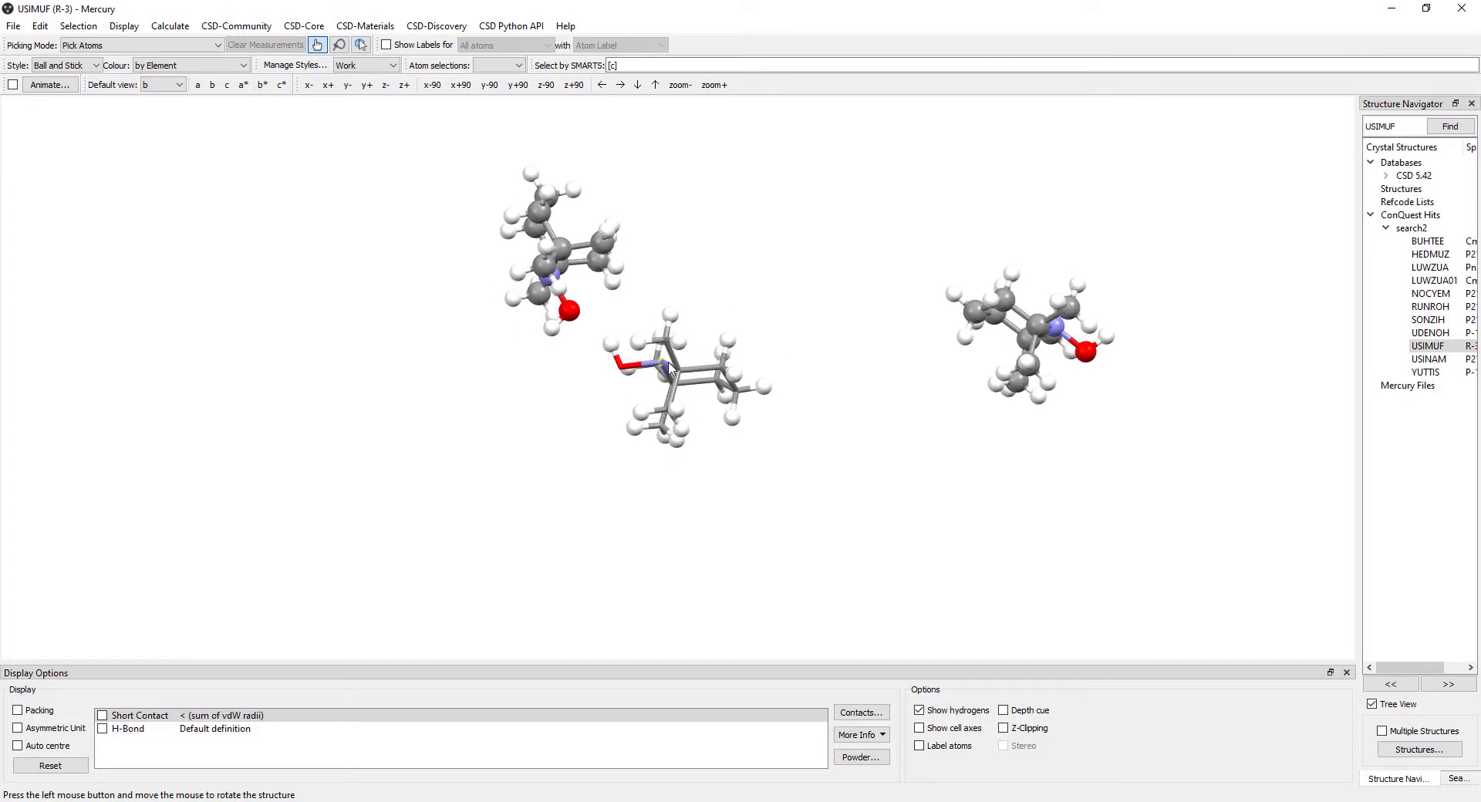
click(1037, 328)
right_click(1041, 332)
click(1119, 447)
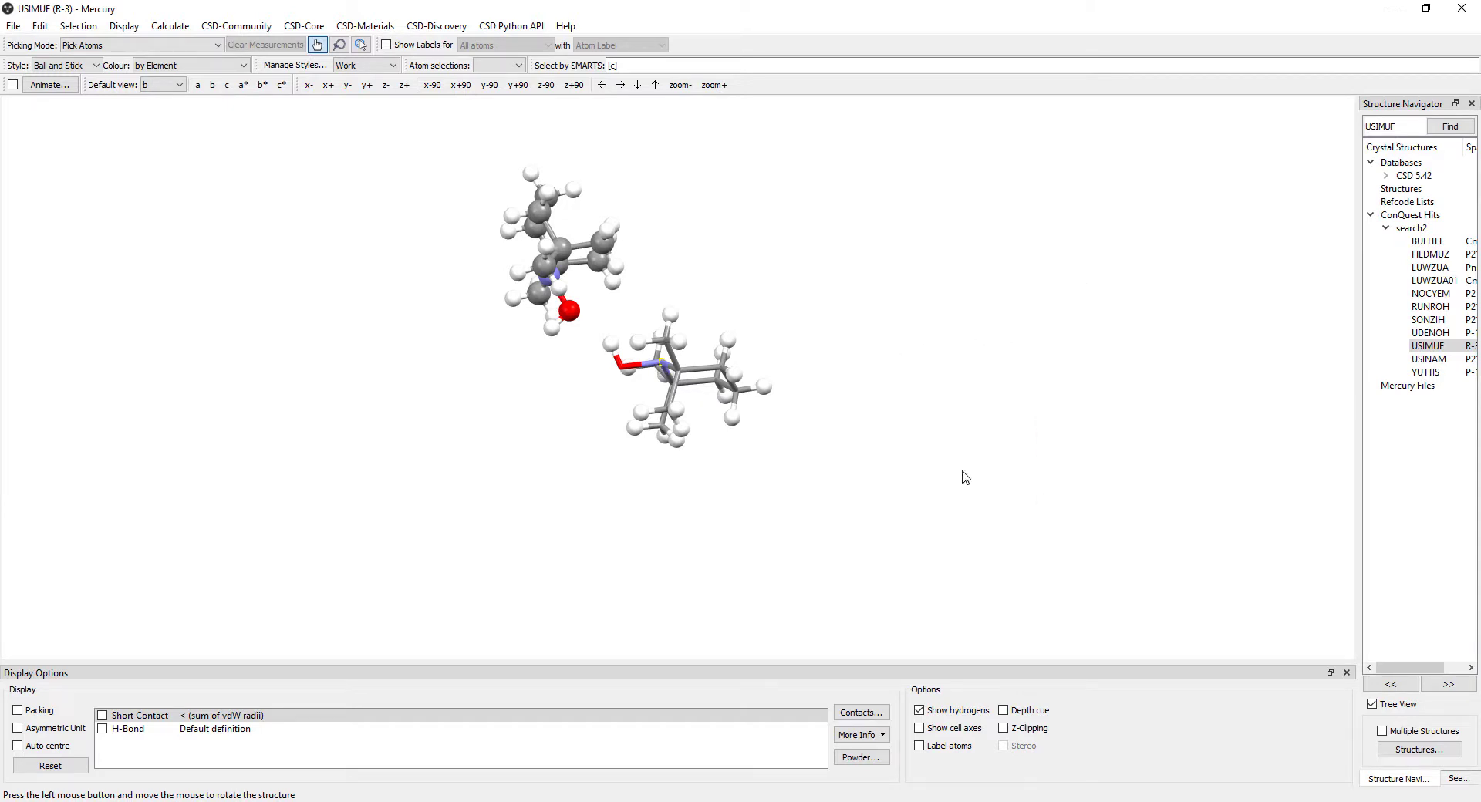
right_click(661, 364)
click(726, 484)
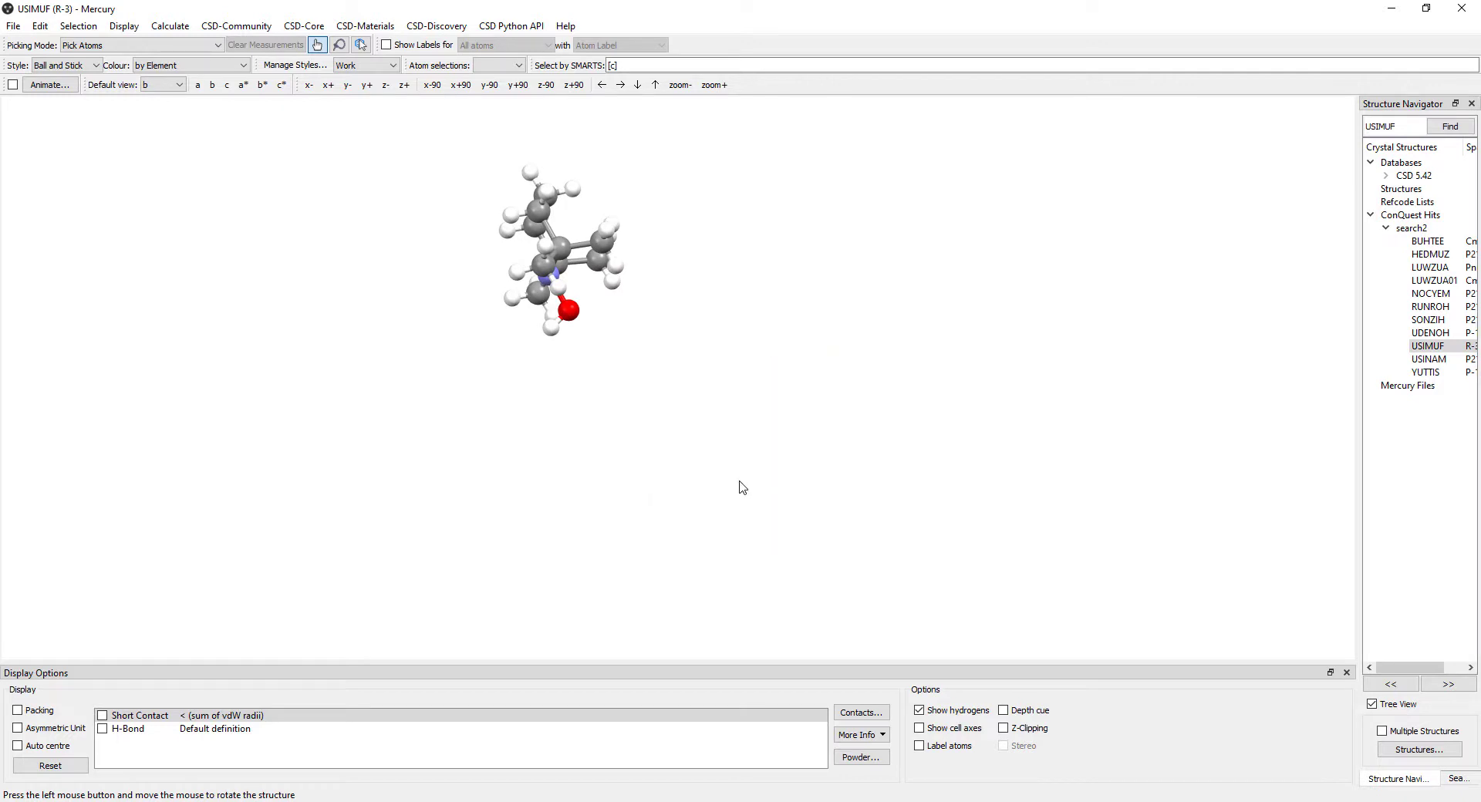
drag(730, 317, 628, 434)
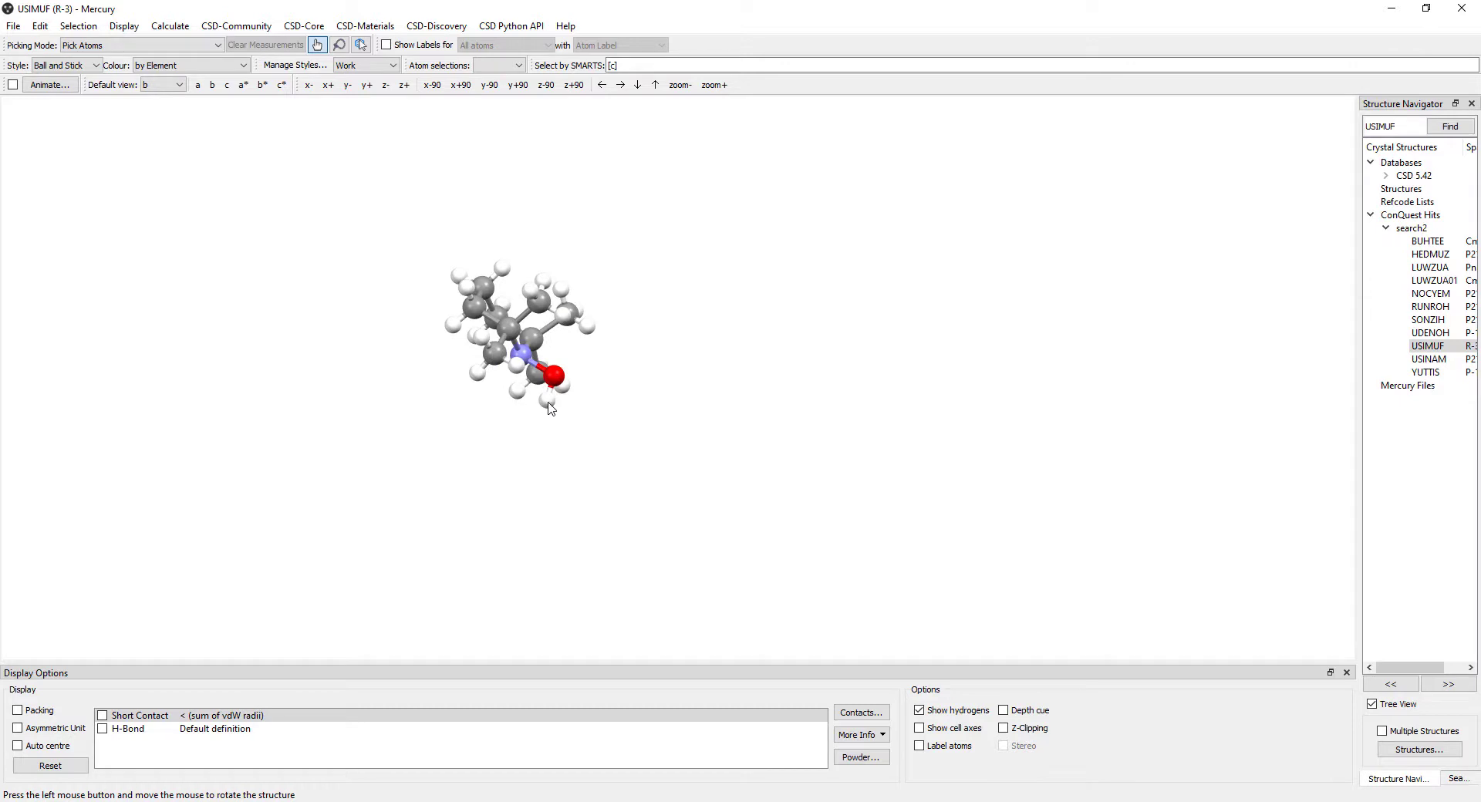
mouse_move(678, 336)
mouse_down()
mouse_move(661, 367)
mouse_move(679, 340)
mouse_up()
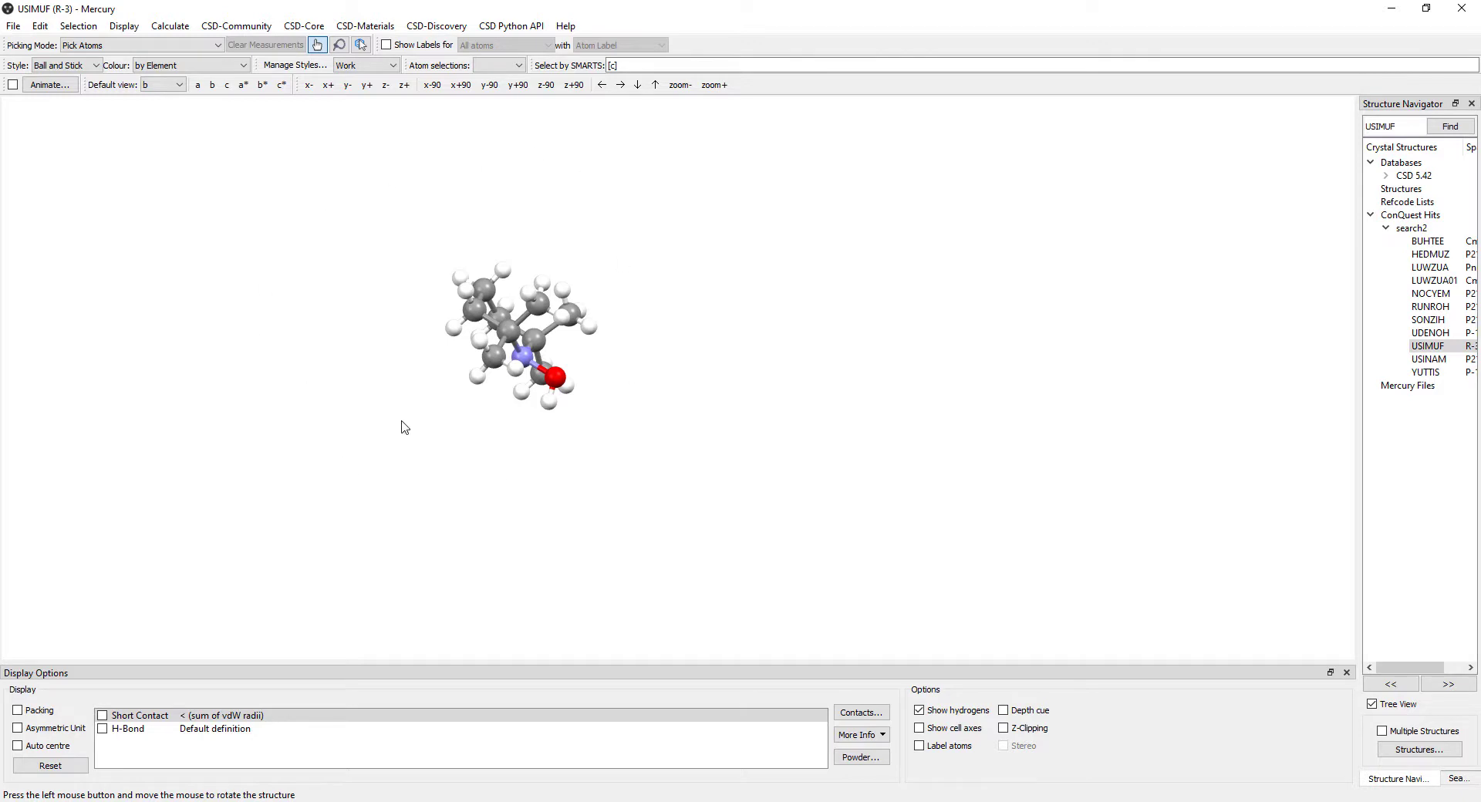
Step: Save the remaining molecule to the Desktop as TEMPOH.mol in MOL format
click(14, 28)
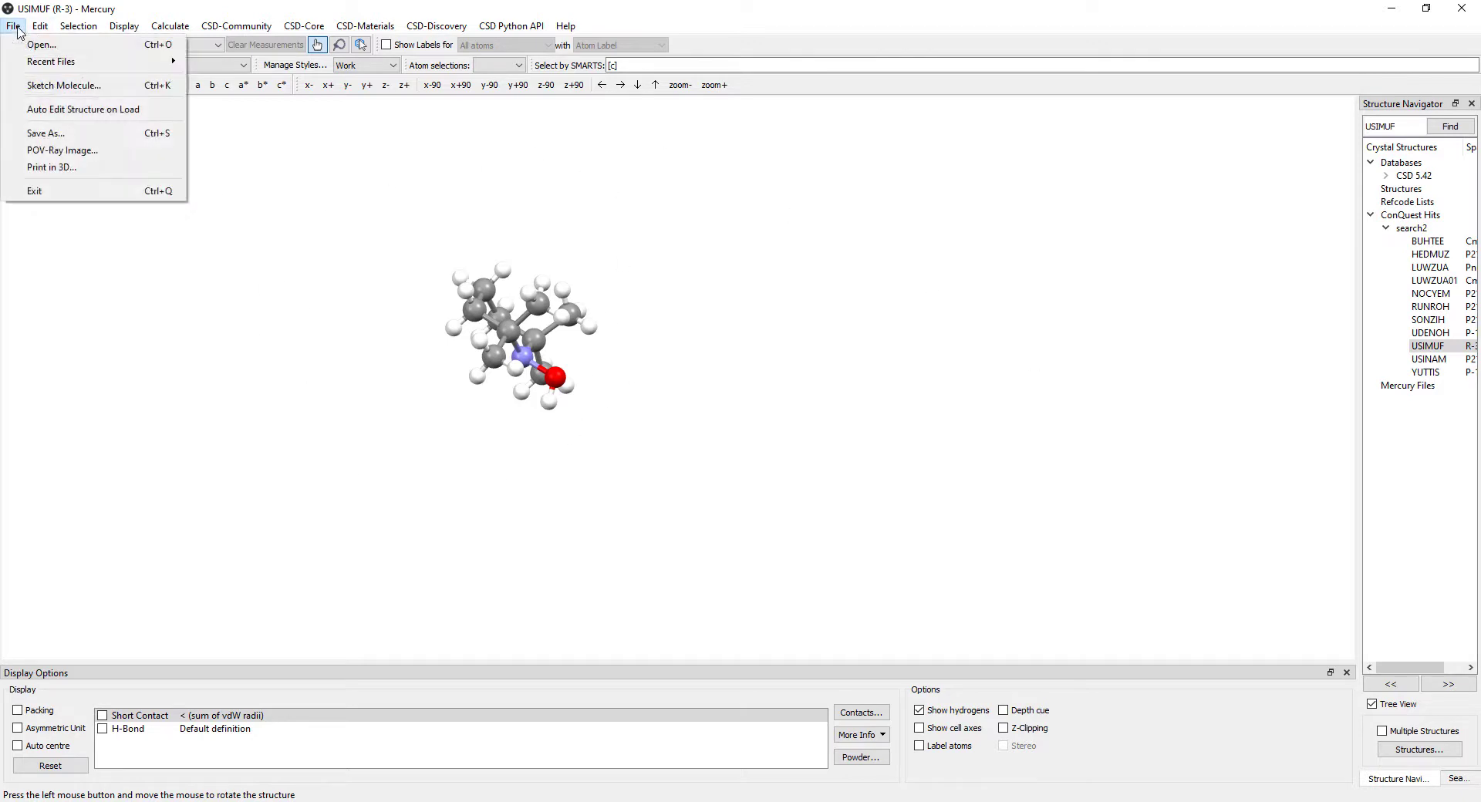
click(46, 133)
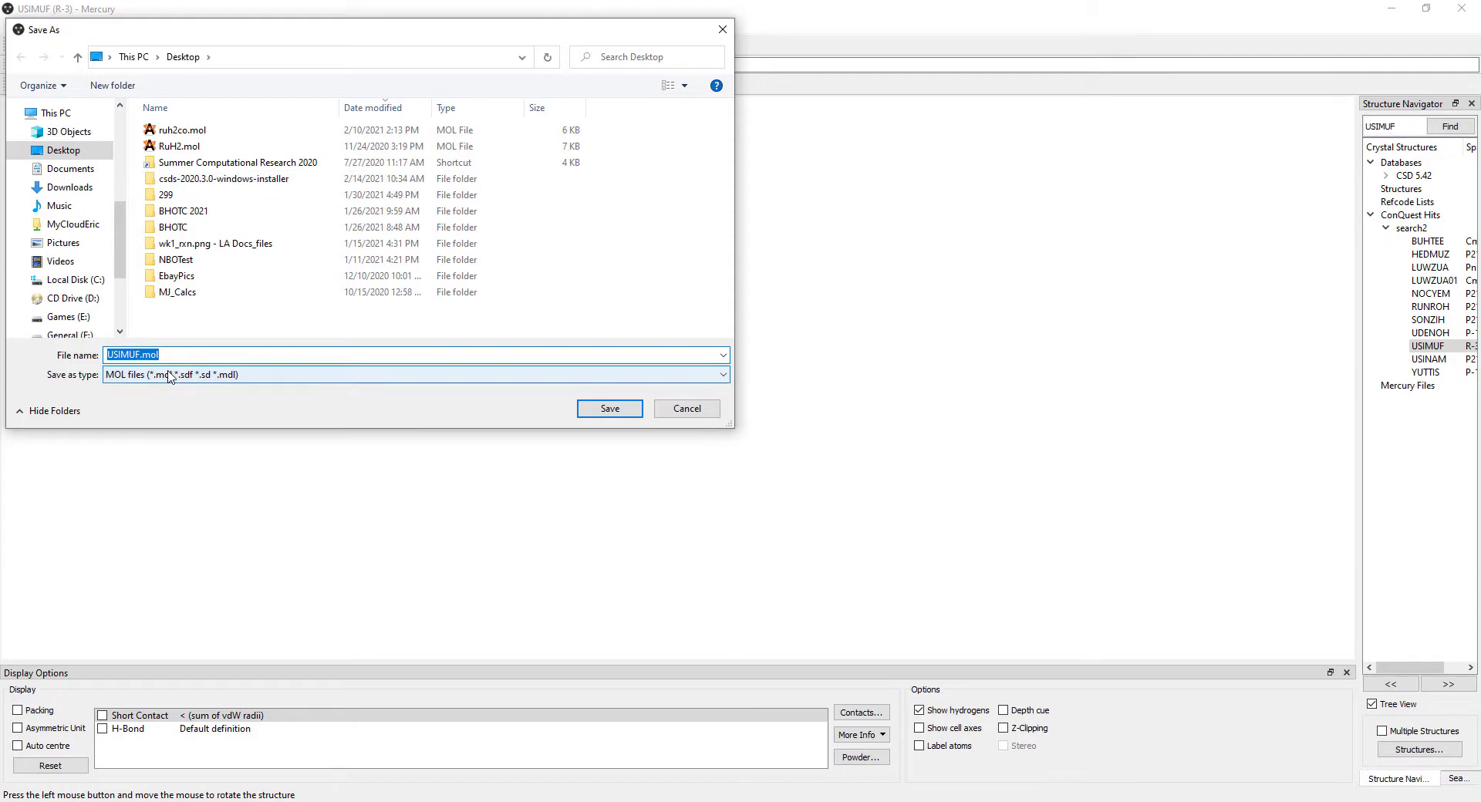
key(Home)
key(Delete)
key(Delete)
key(Delete)
key(Delete)
key(Delete)
text(TEMPO)
click(583, 412)
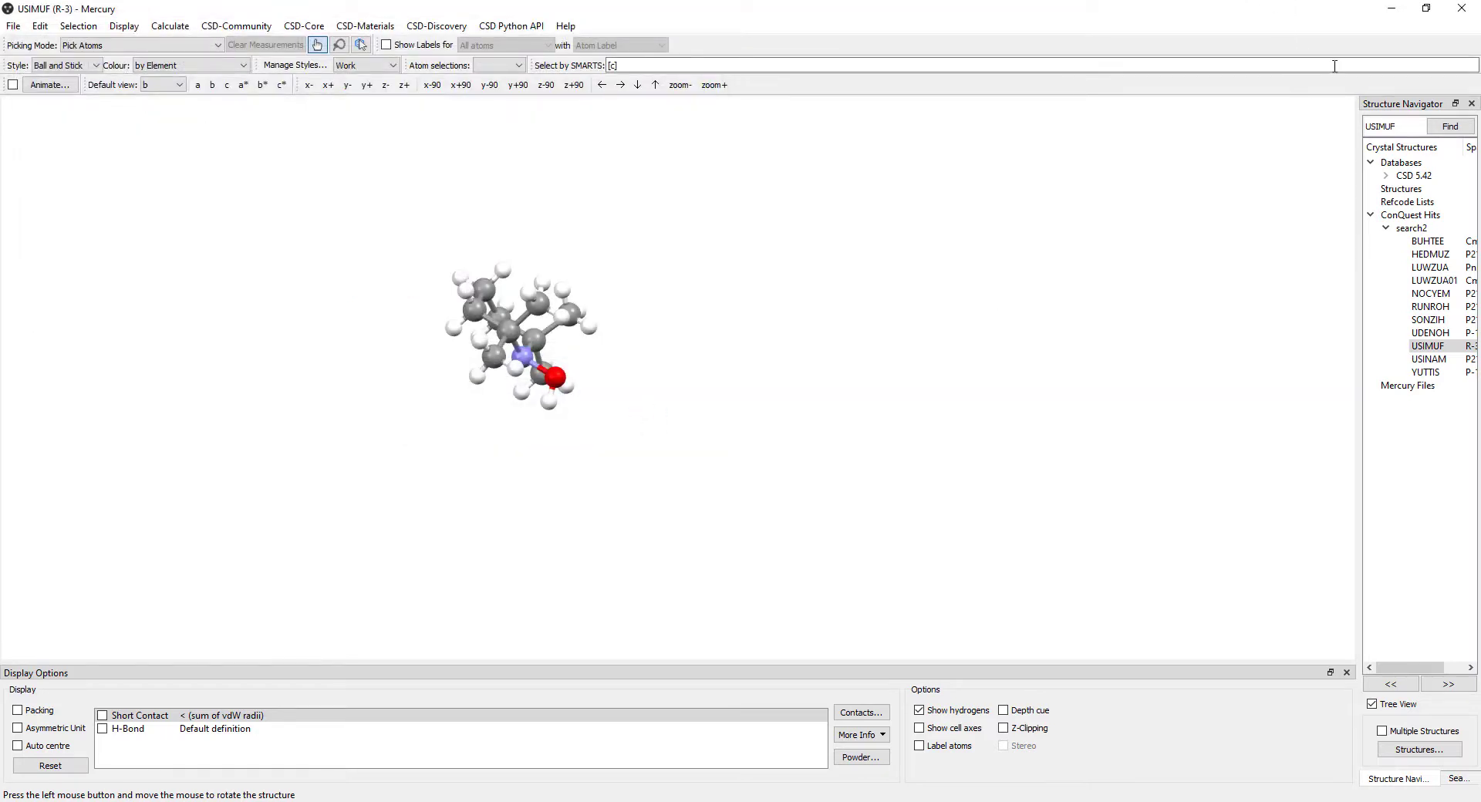
Step: Close the Data Analysis window and switch to the WebMO Job Manager to create a new job
click(1391, 9)
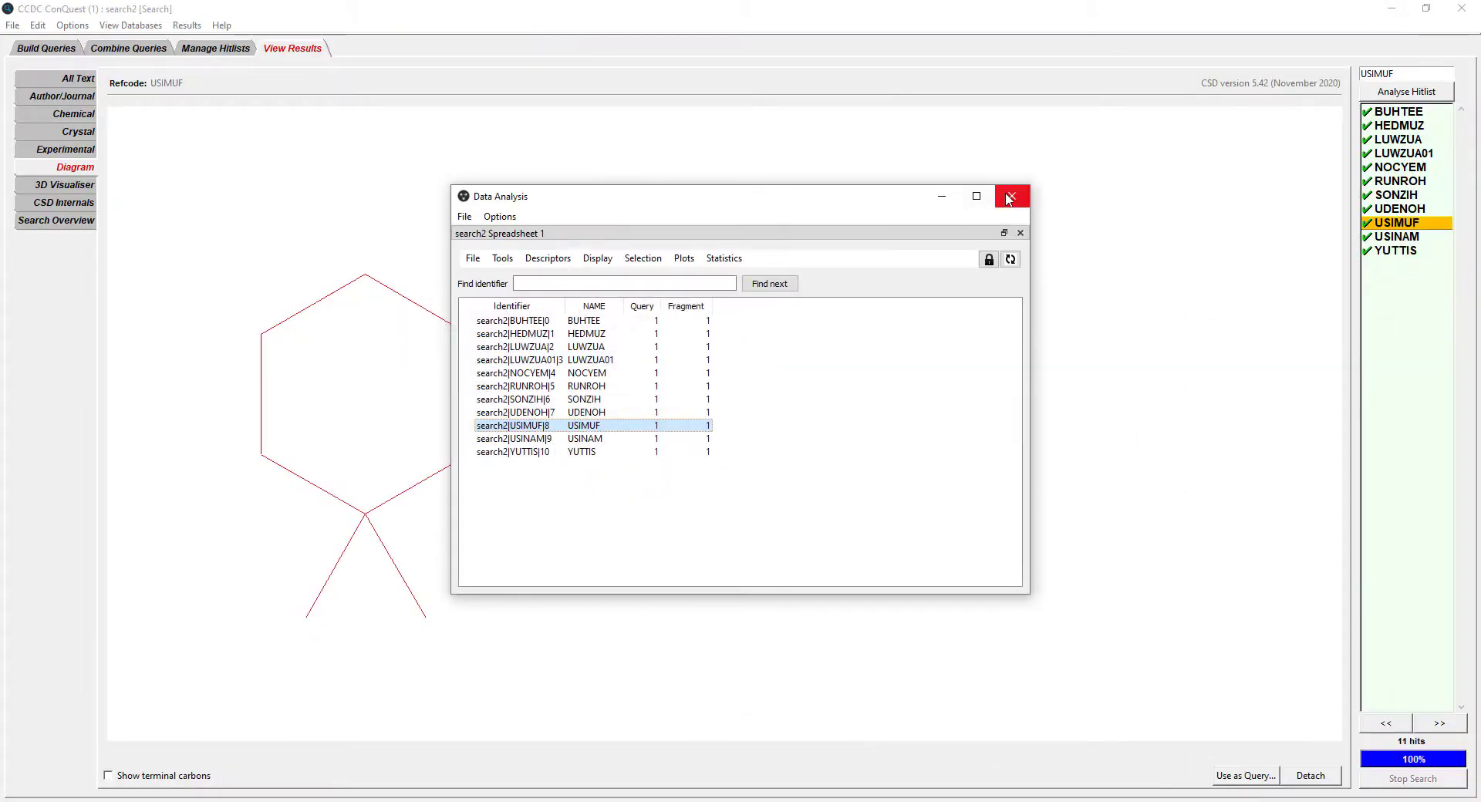
click(1012, 197)
click(1391, 8)
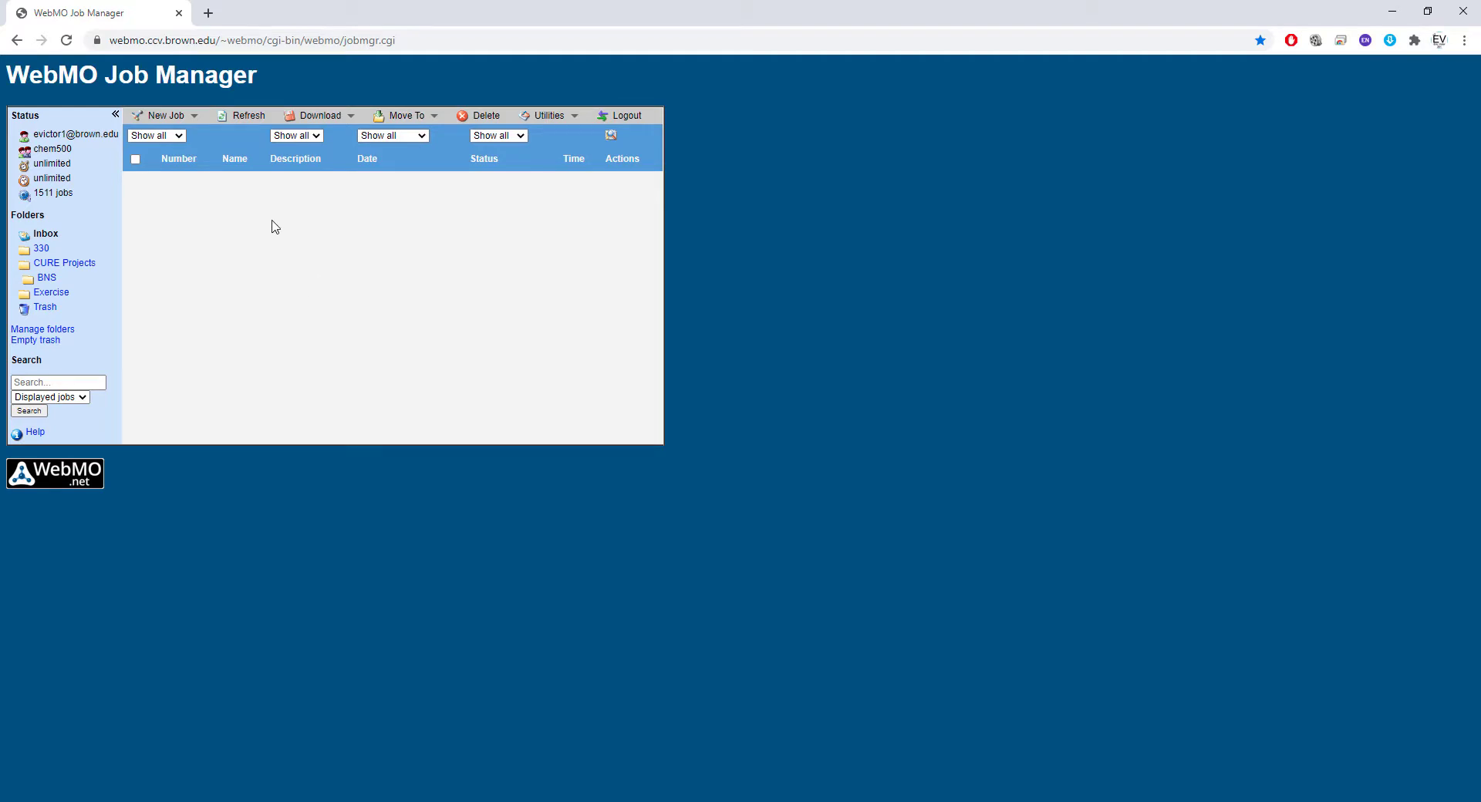
click(188, 117)
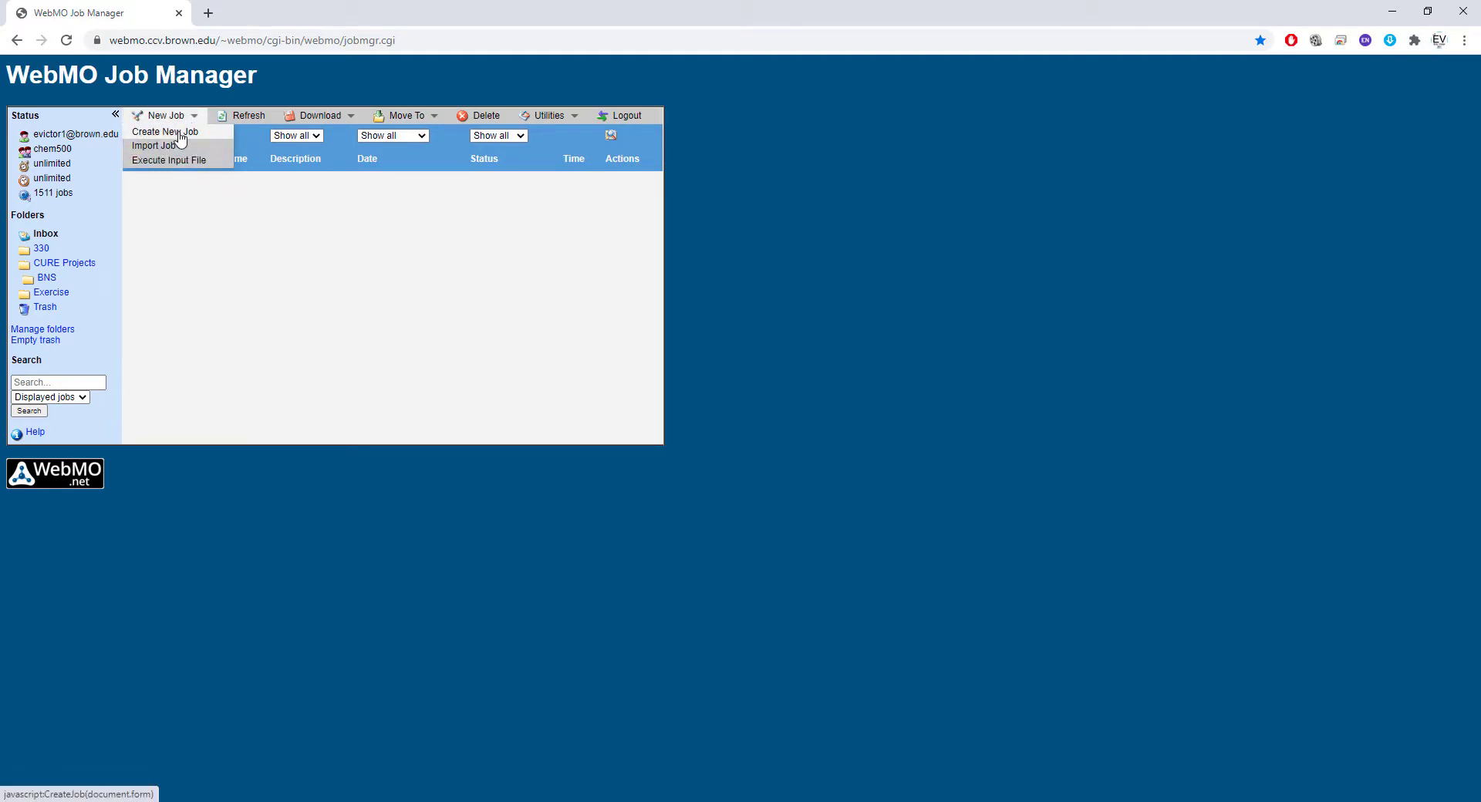
click(166, 127)
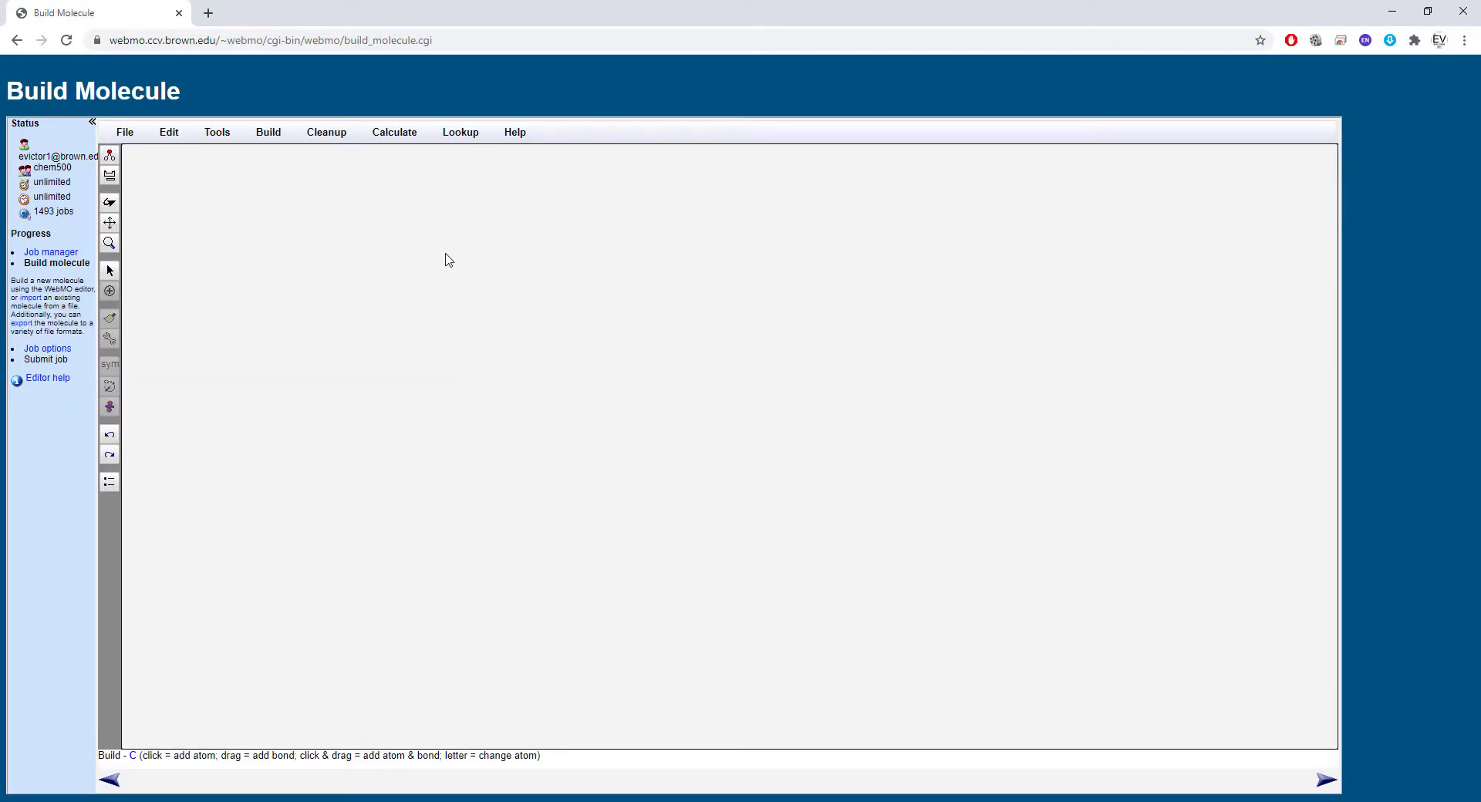
Step: Import TEMPOH.mol from the Desktop into the molecule builder, using MOL/SDF format
click(126, 134)
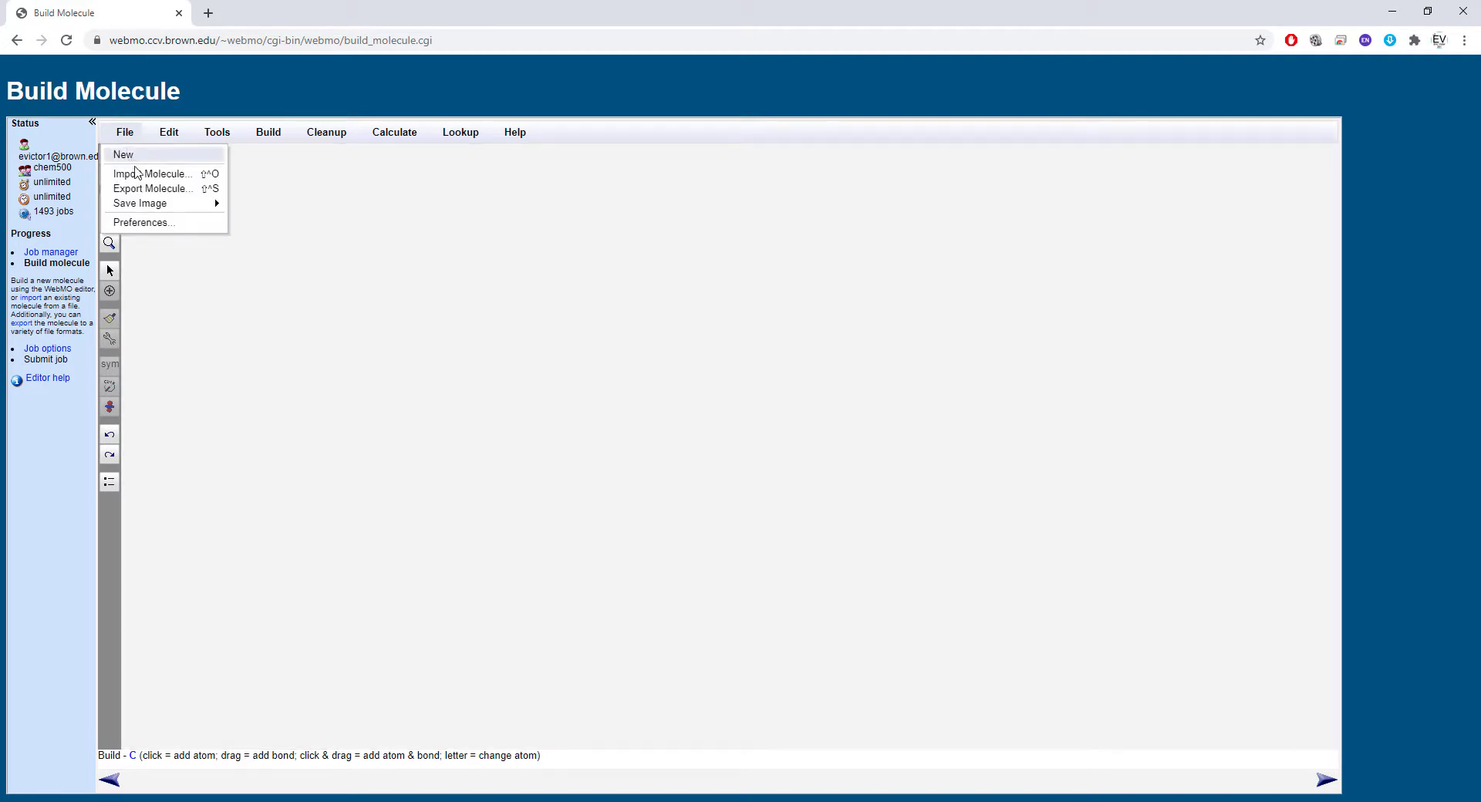
click(157, 176)
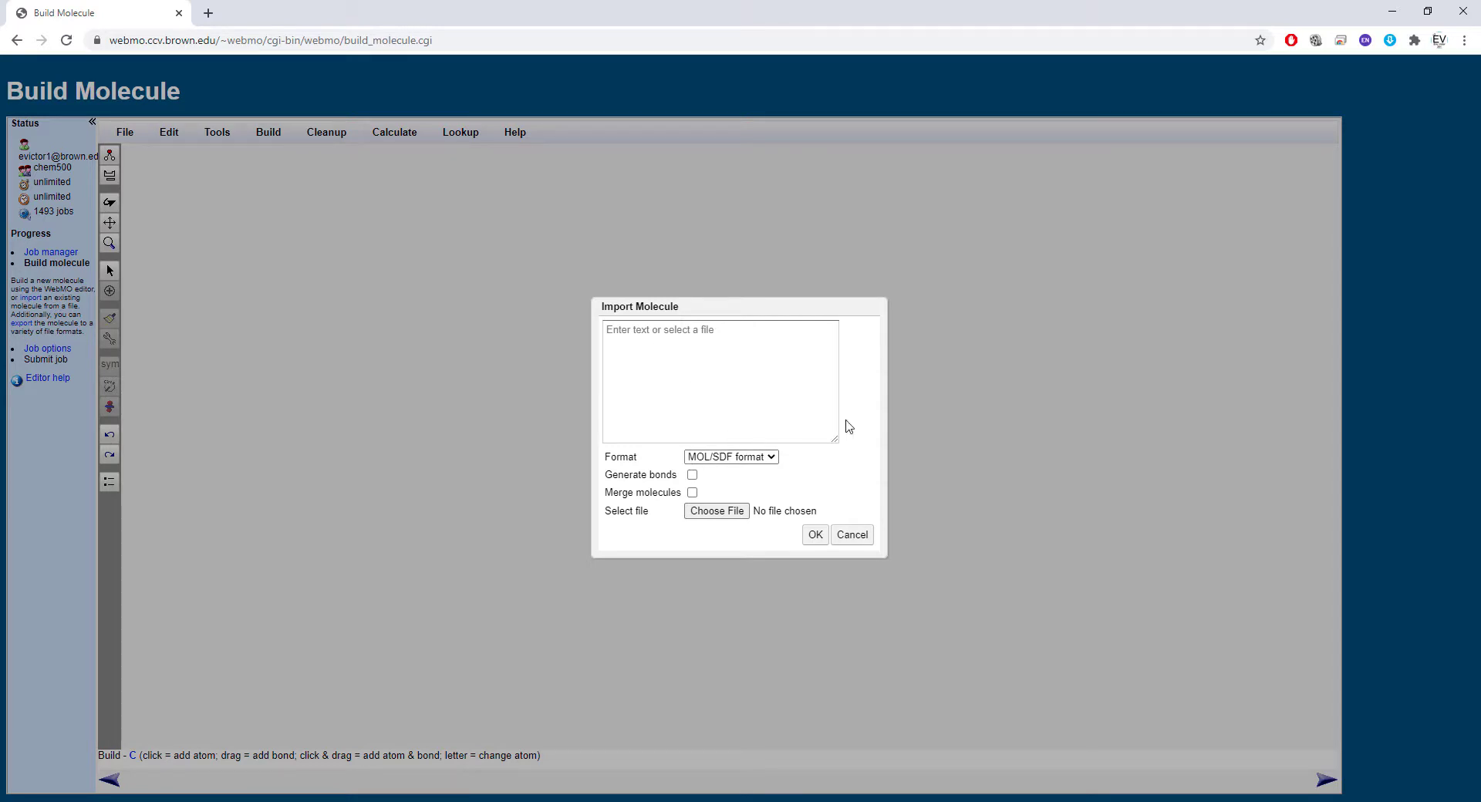
click(769, 459)
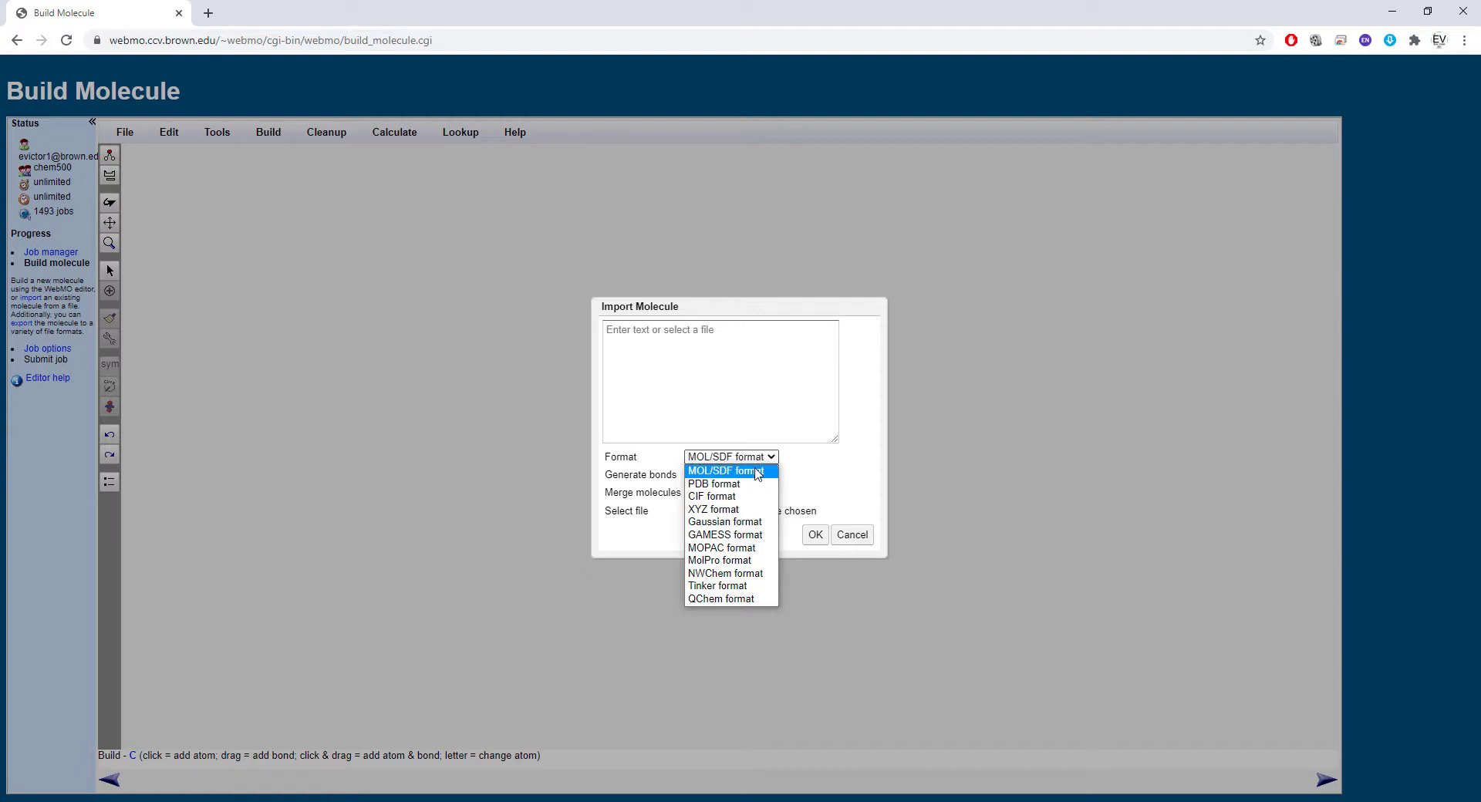
click(745, 470)
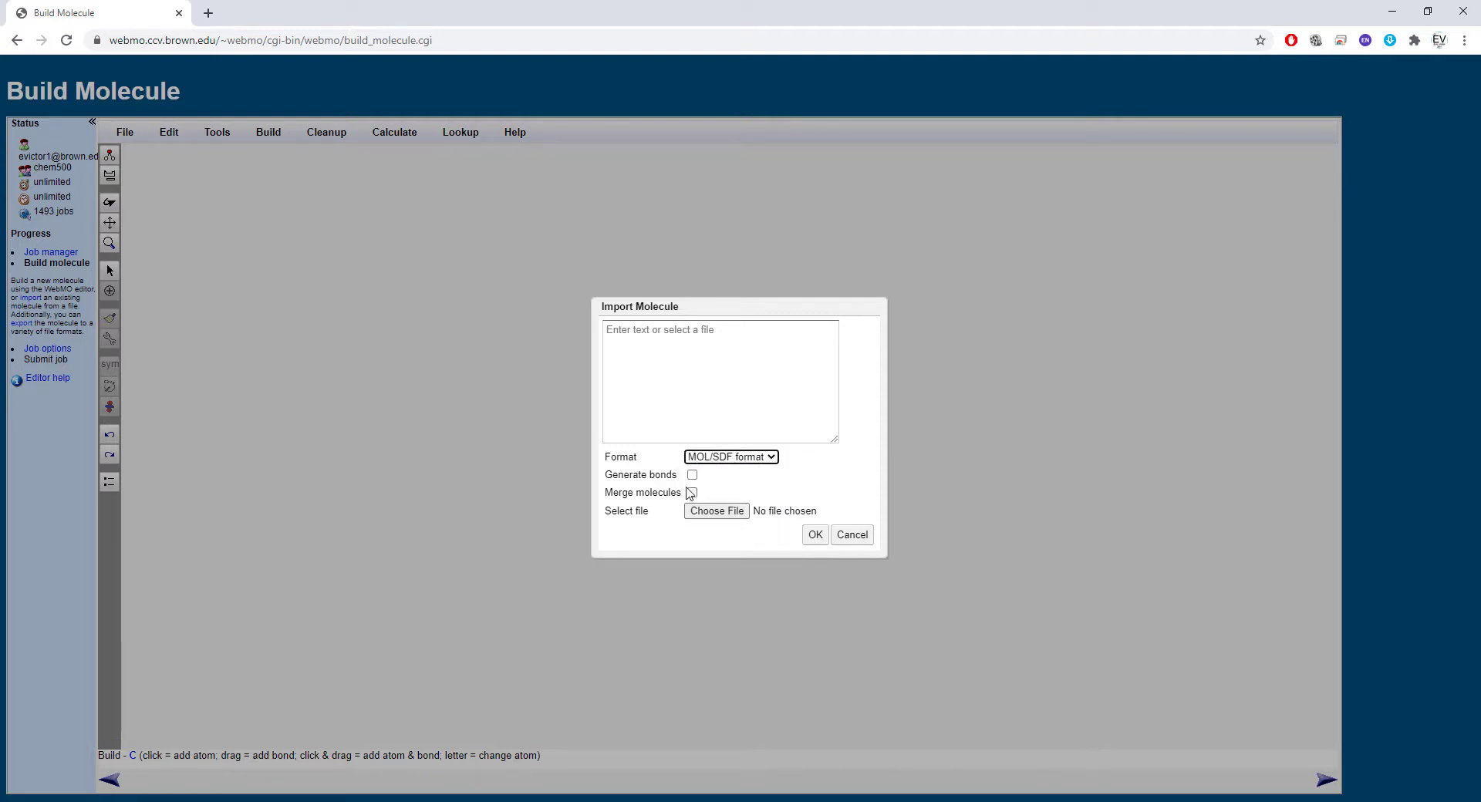
click(734, 511)
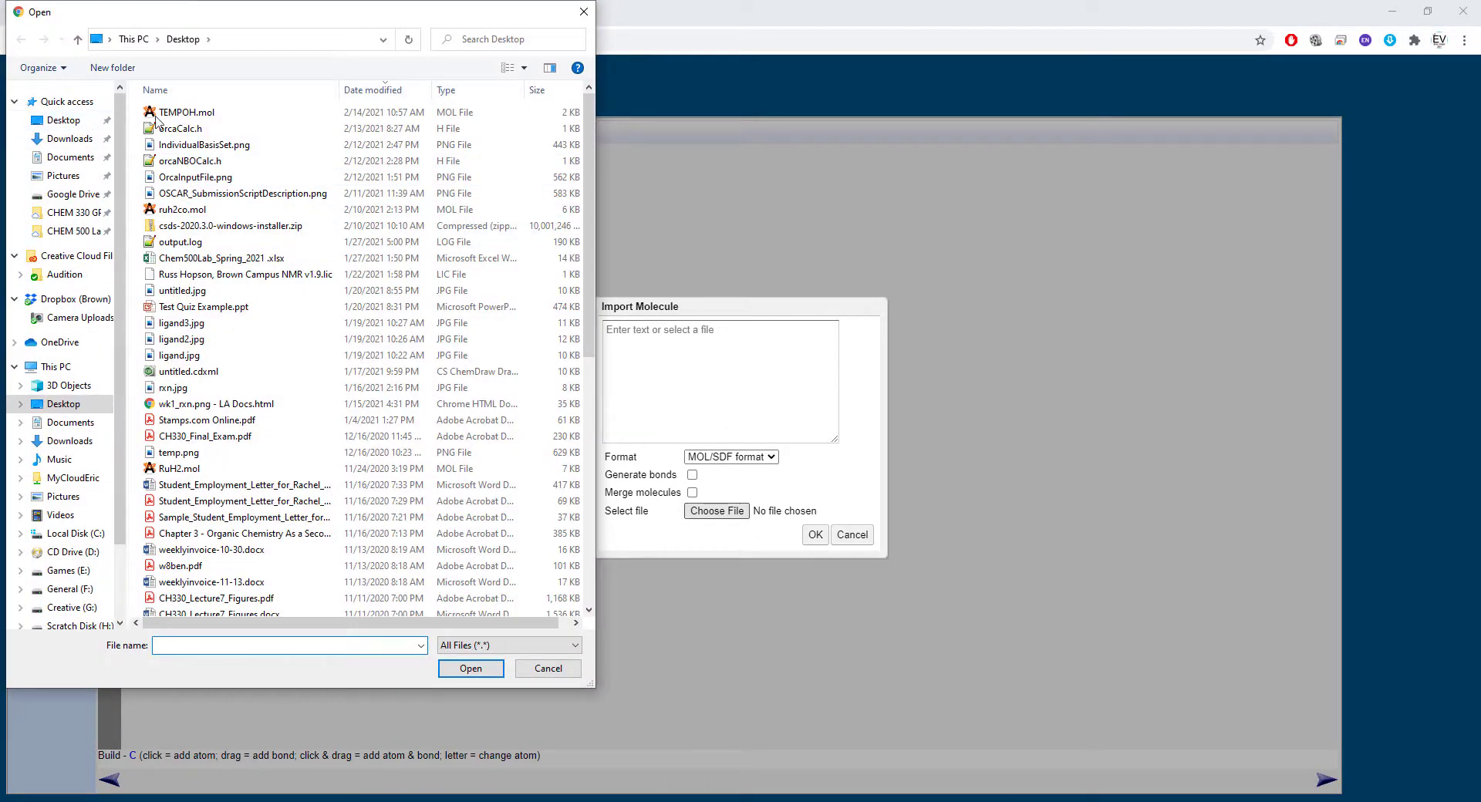
click(185, 113)
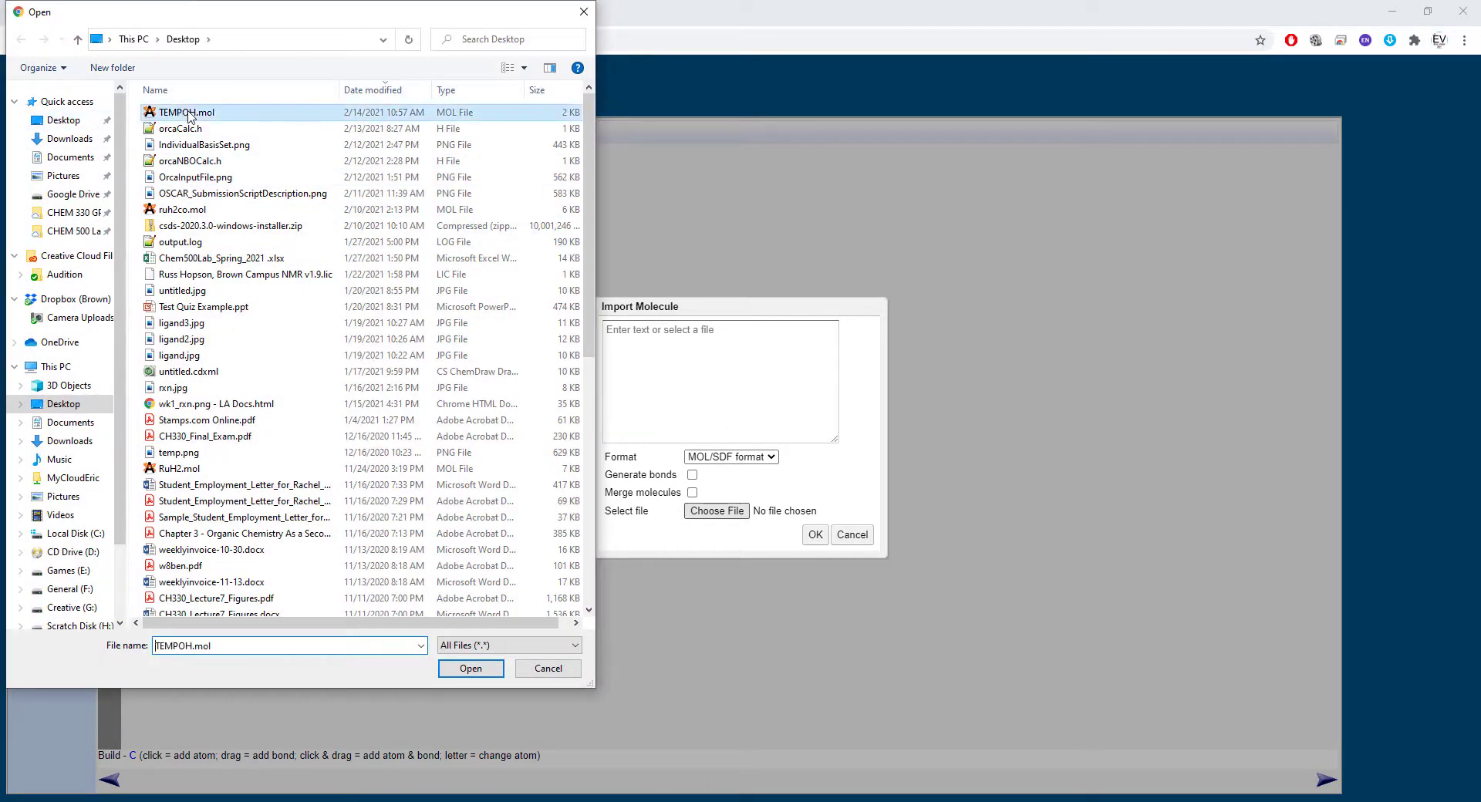
click(470, 667)
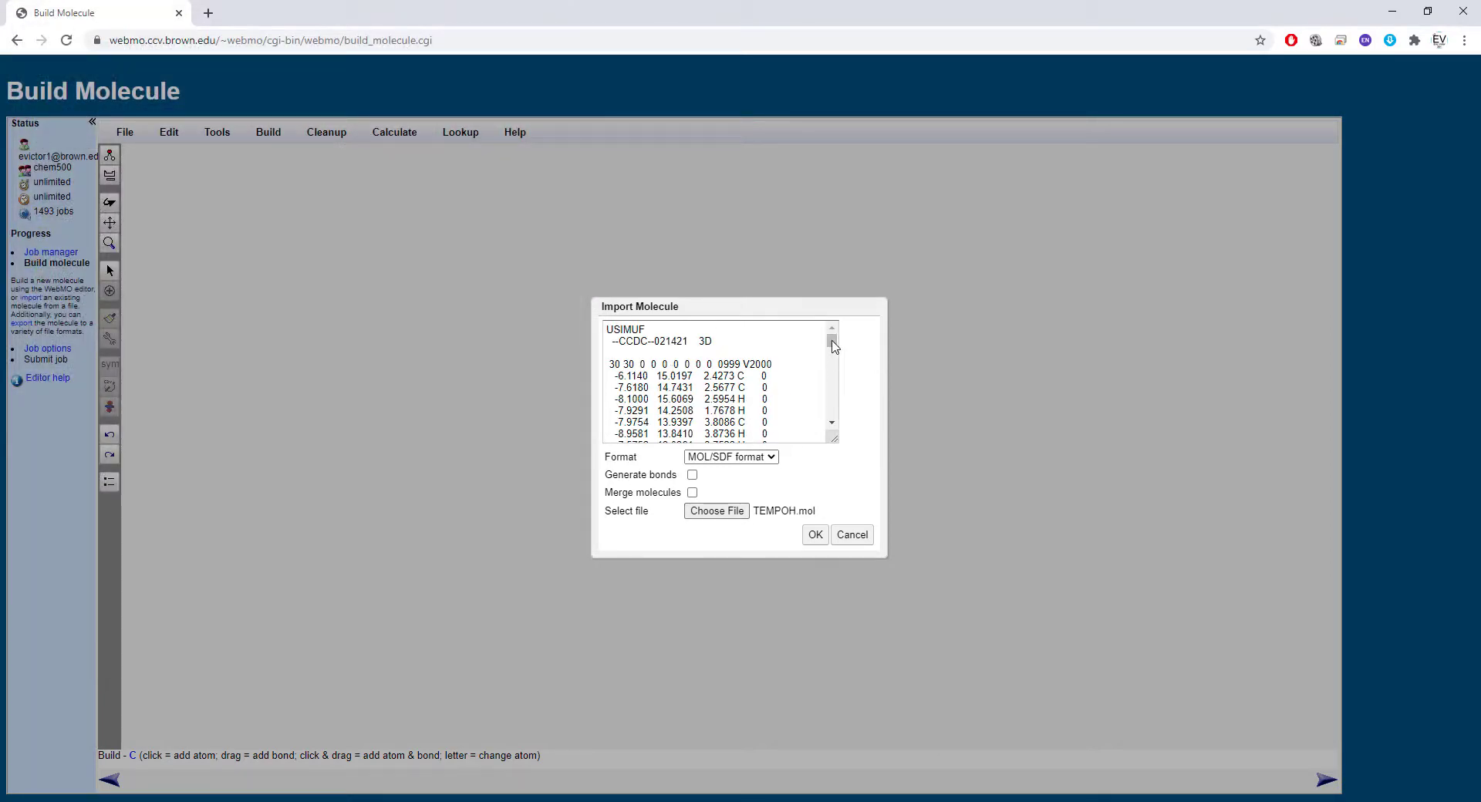
drag(831, 340, 832, 411)
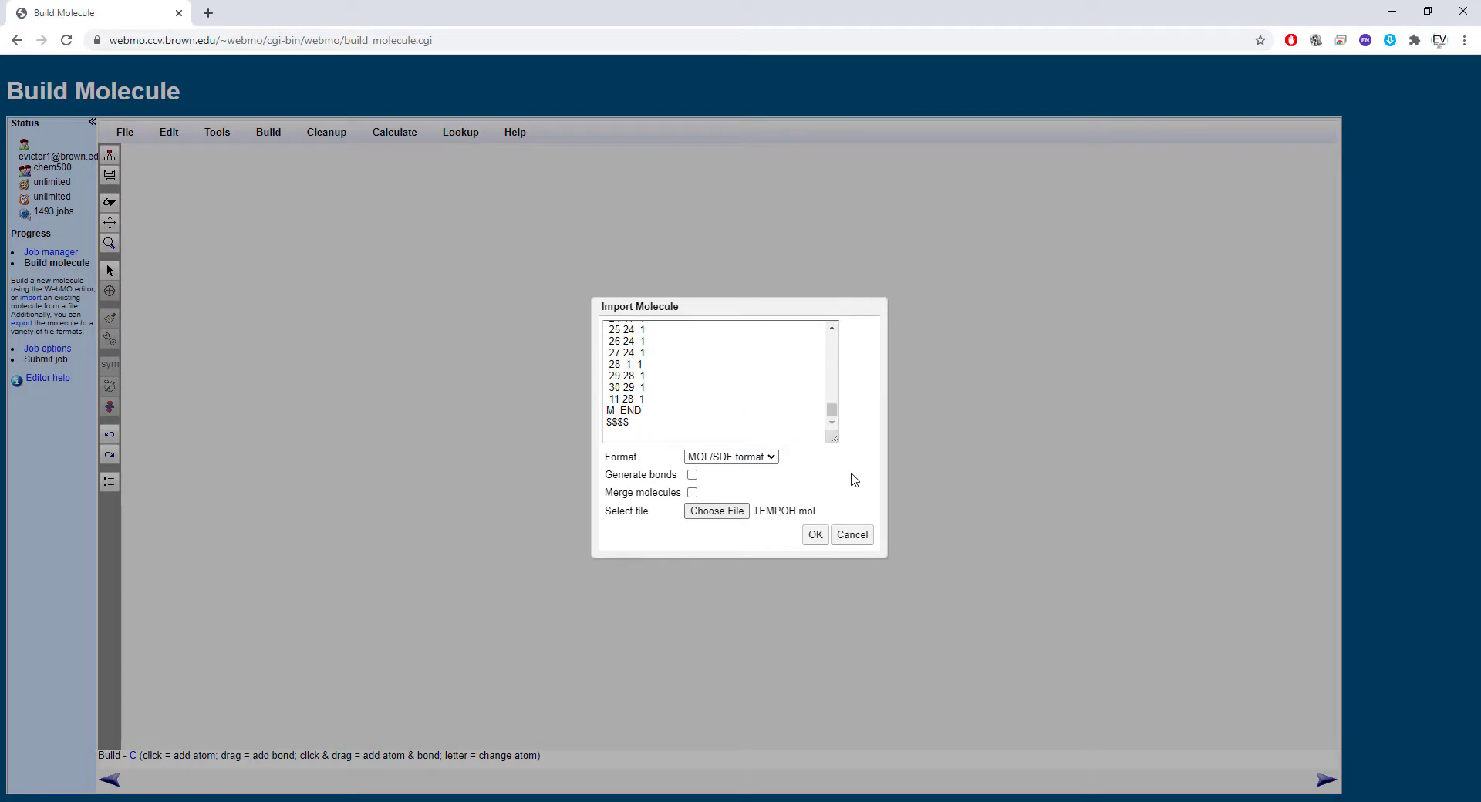
click(824, 538)
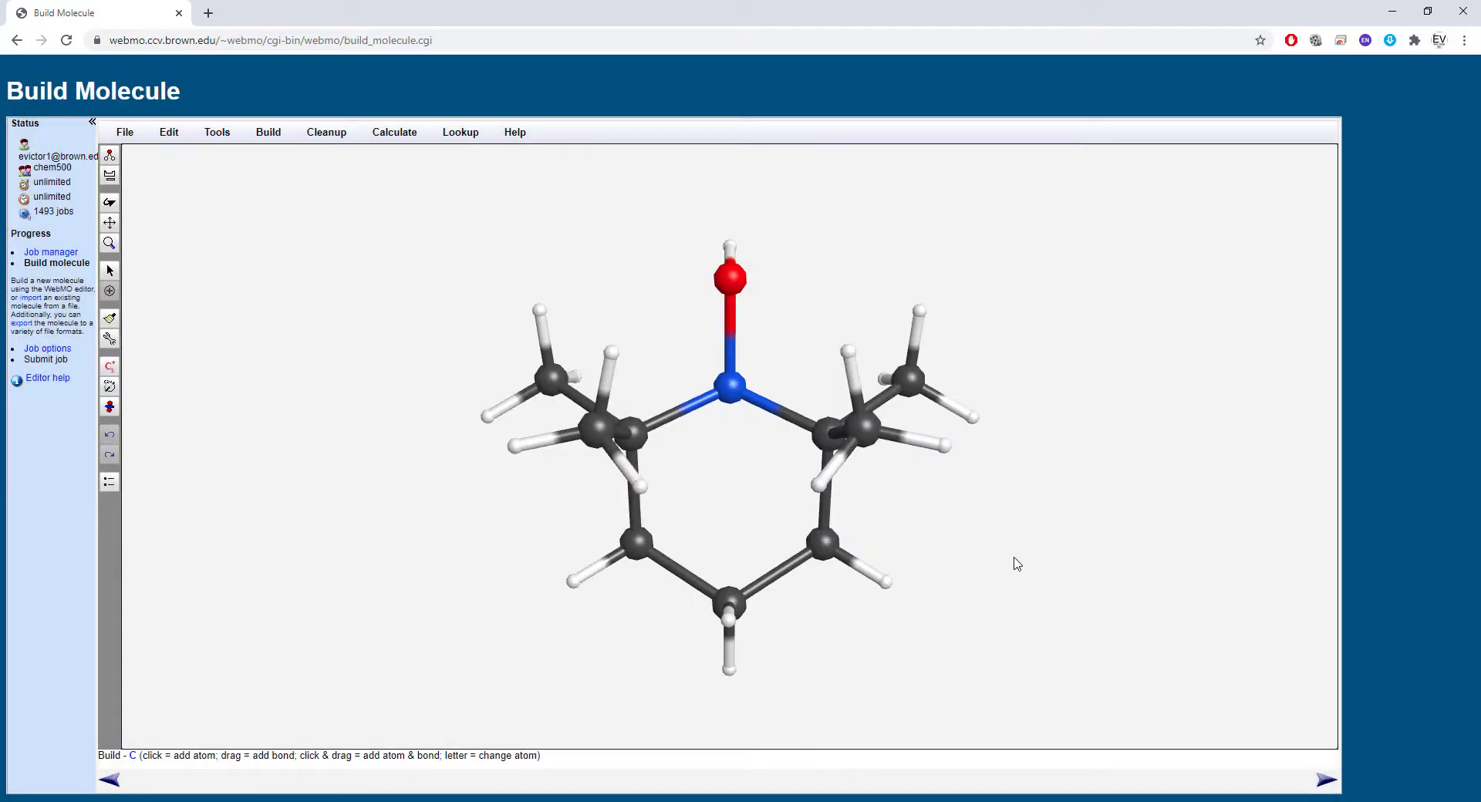
Step: Delete the hydrogen attached to the oxygen to turn the imported molecule into the TEMPO radical
right_click(901, 591)
click(112, 204)
drag(272, 324, 538, 440)
click(108, 271)
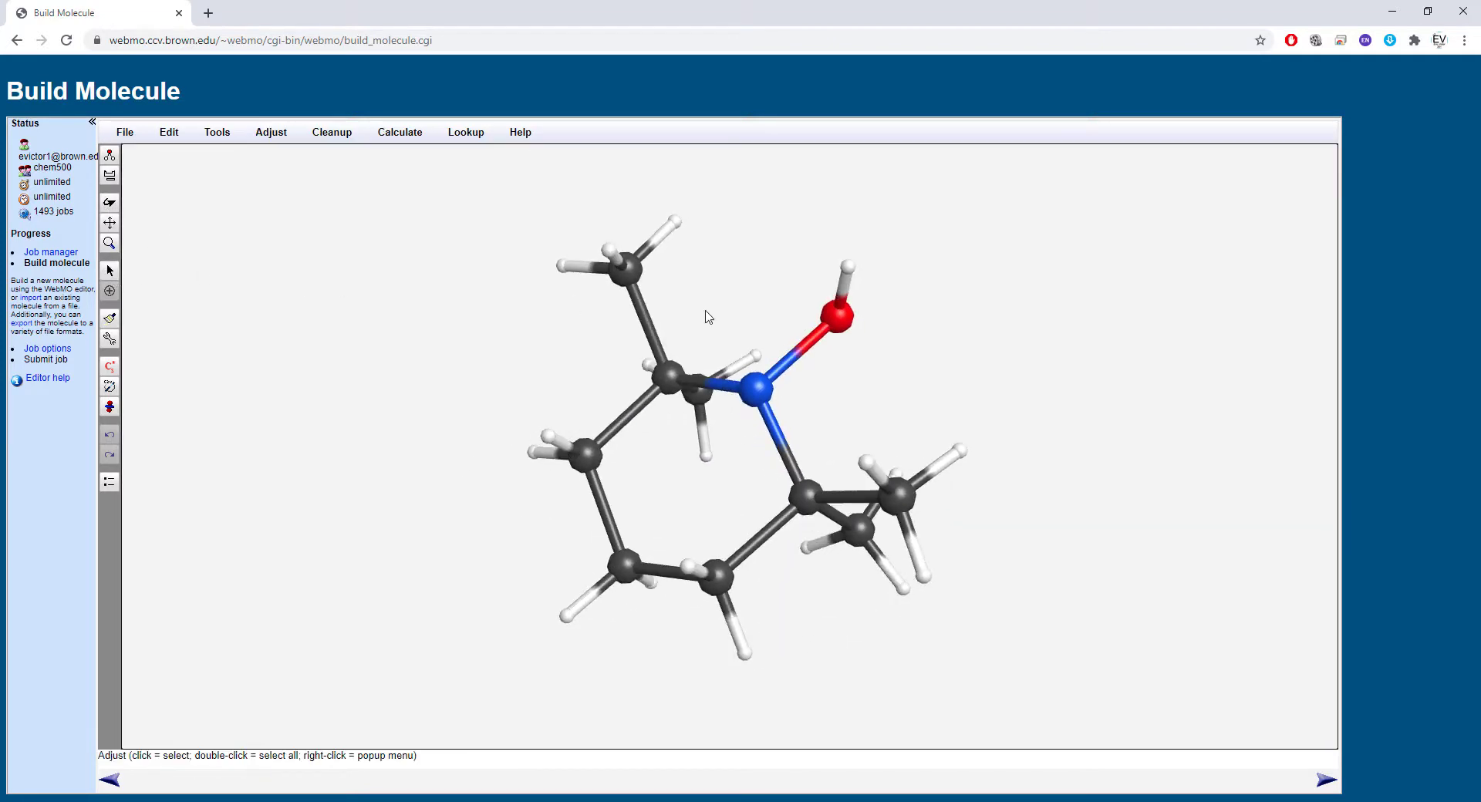
key(Delete)
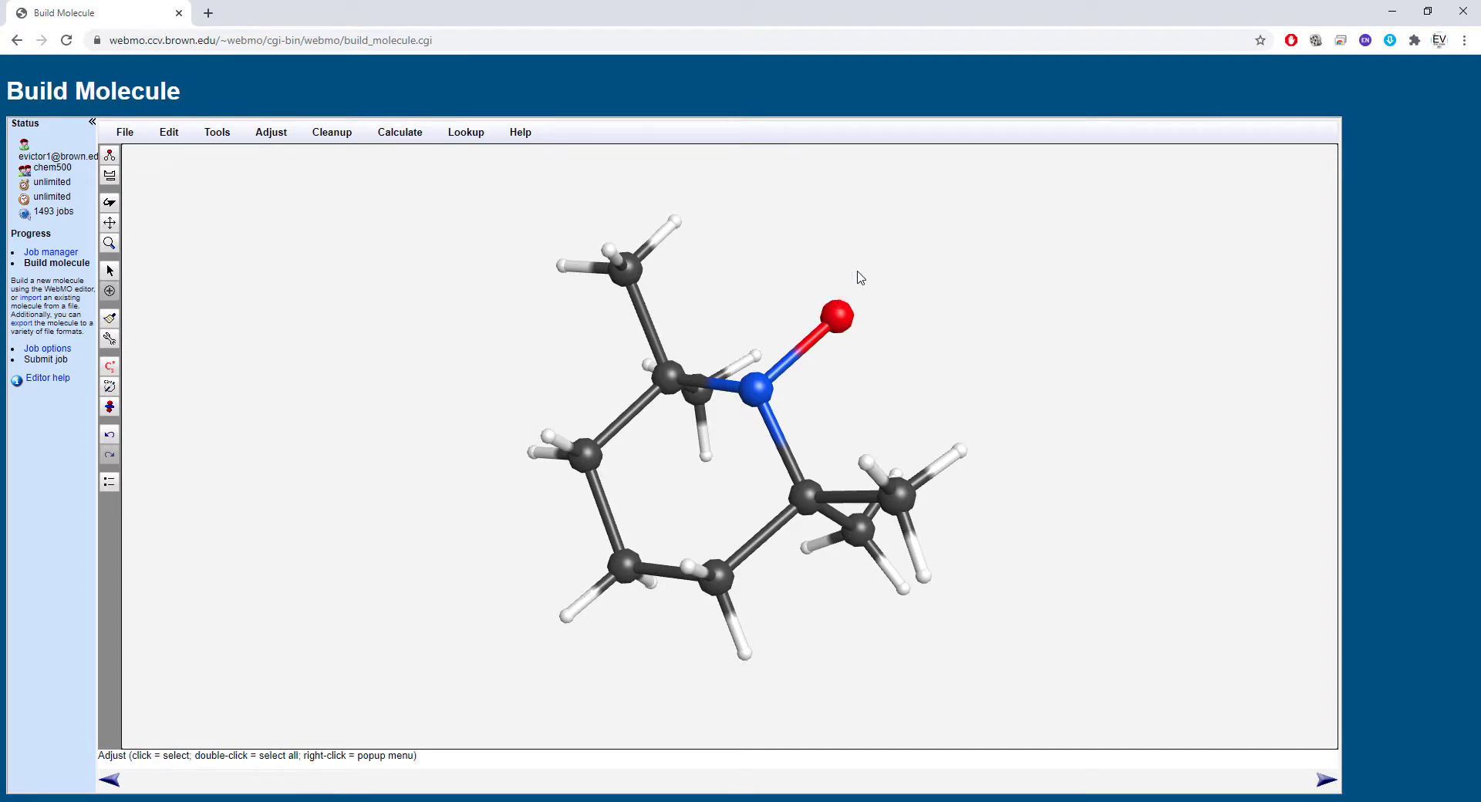
Step: Inspect the edited molecule and continue to the job options without symmetrization
click(109, 155)
drag(818, 462, 977, 515)
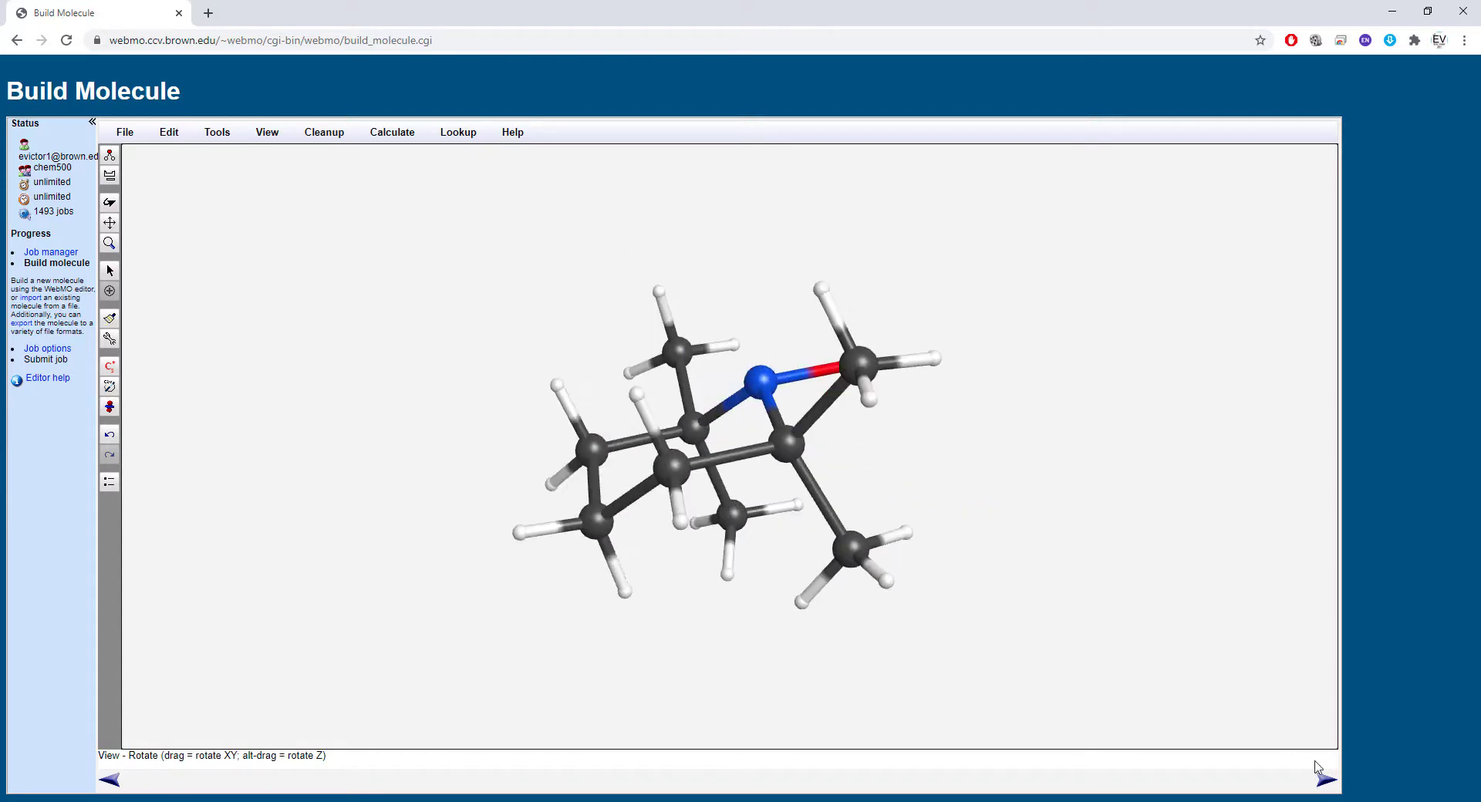
click(1324, 783)
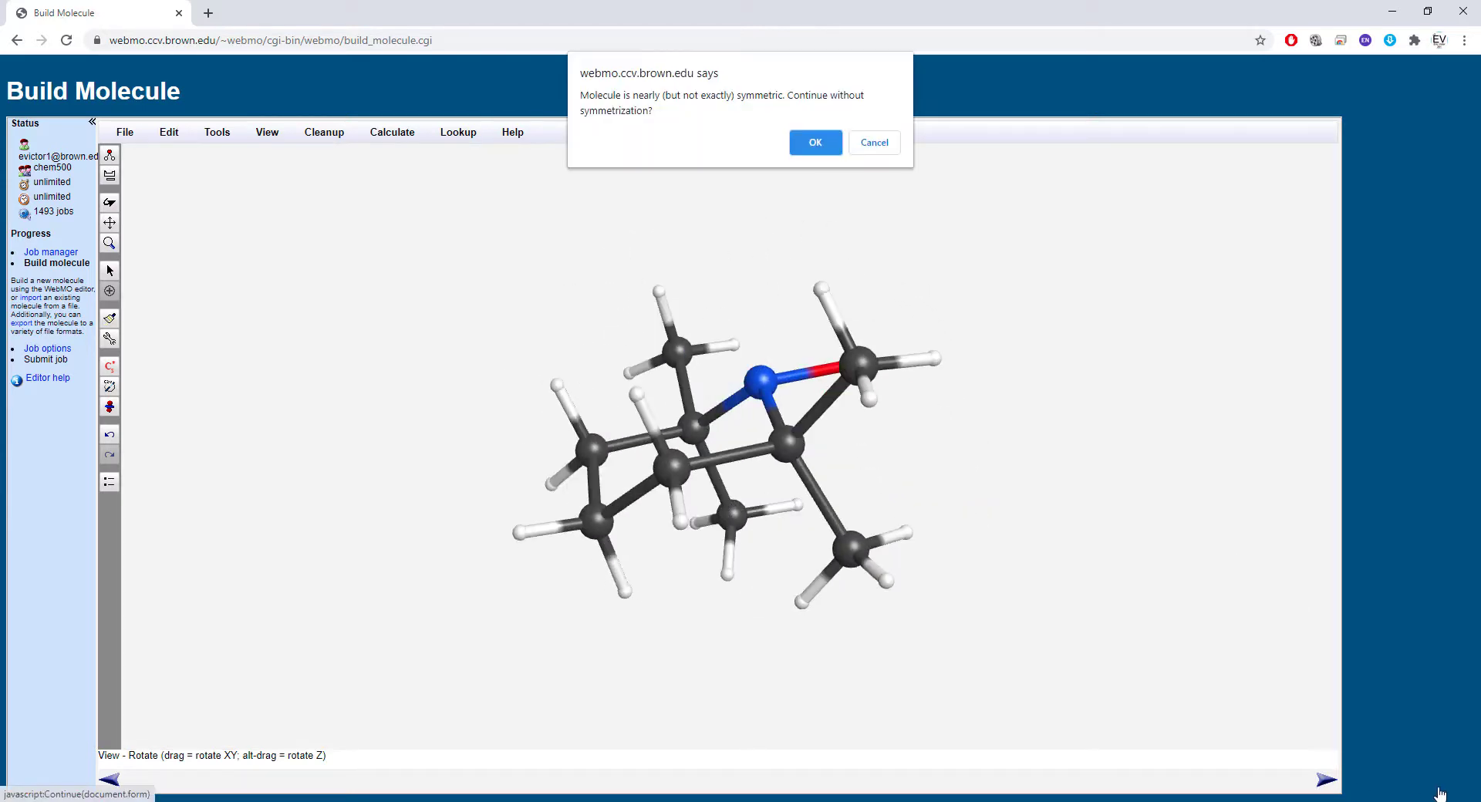
click(810, 142)
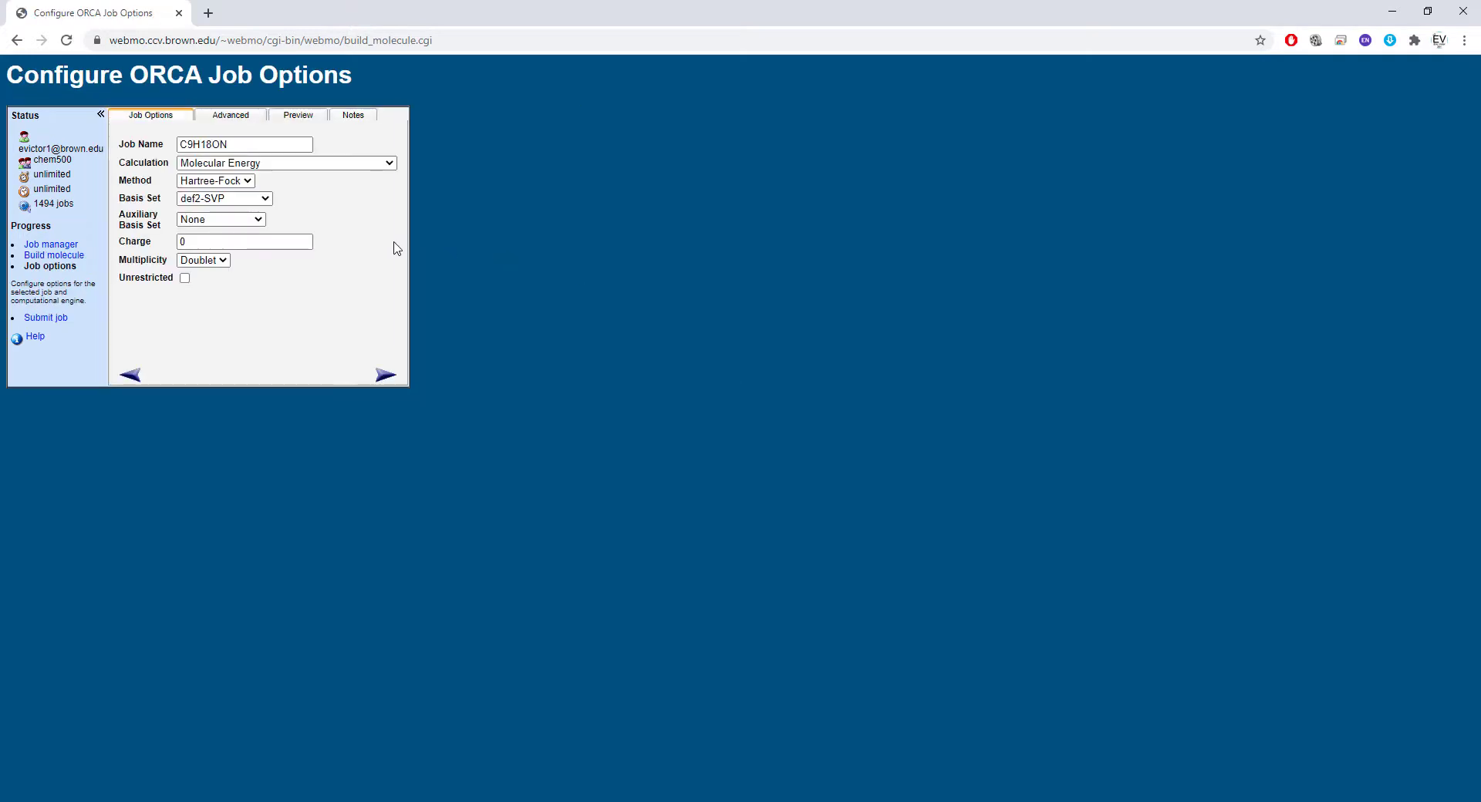
Step: Name the job TEMPO - GeoOpt and configure it as a Geometry Optimization Corrected calculation using the B3LYP method
click(254, 145)
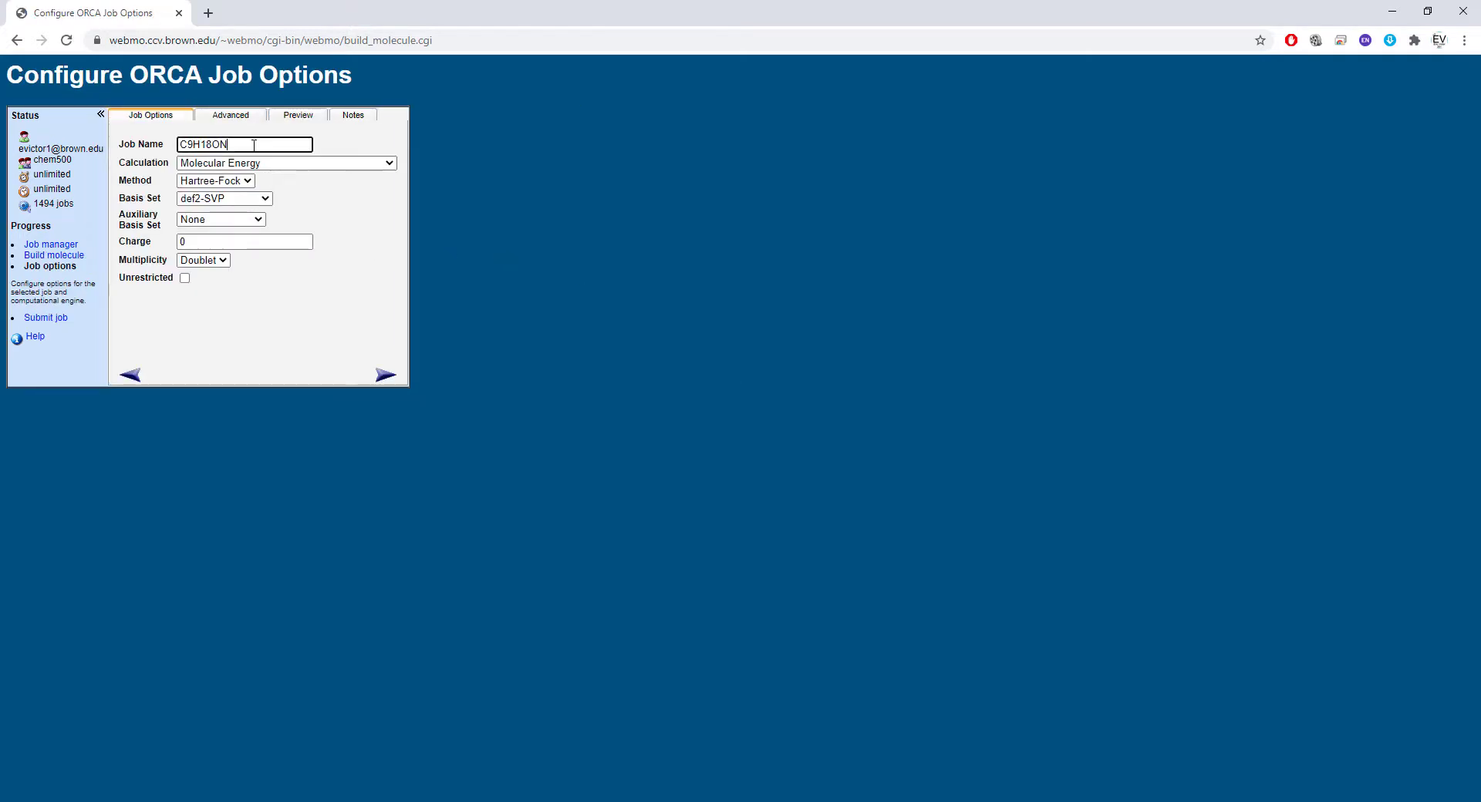
key(ctrl+a)
text(T)
click(304, 163)
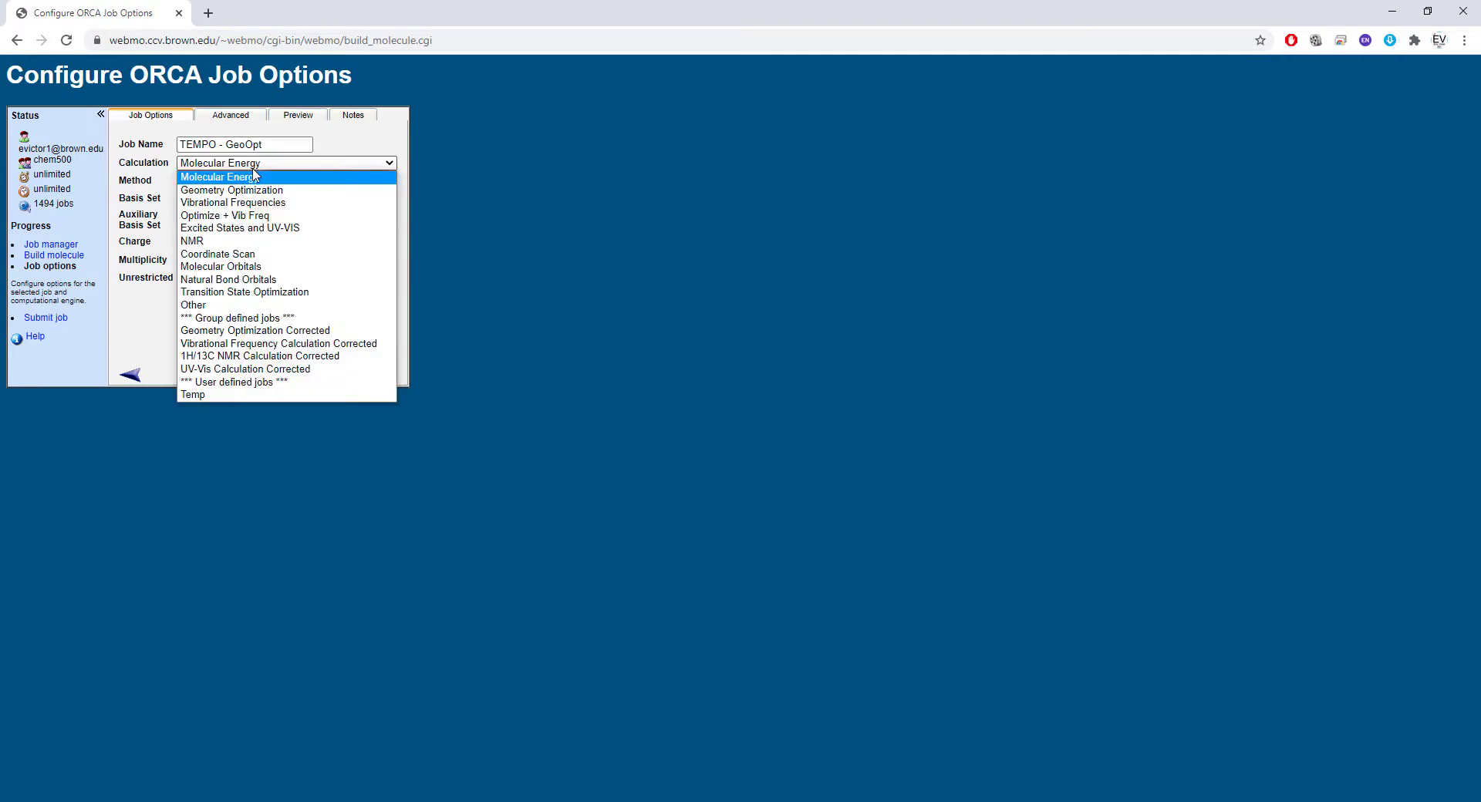
click(311, 336)
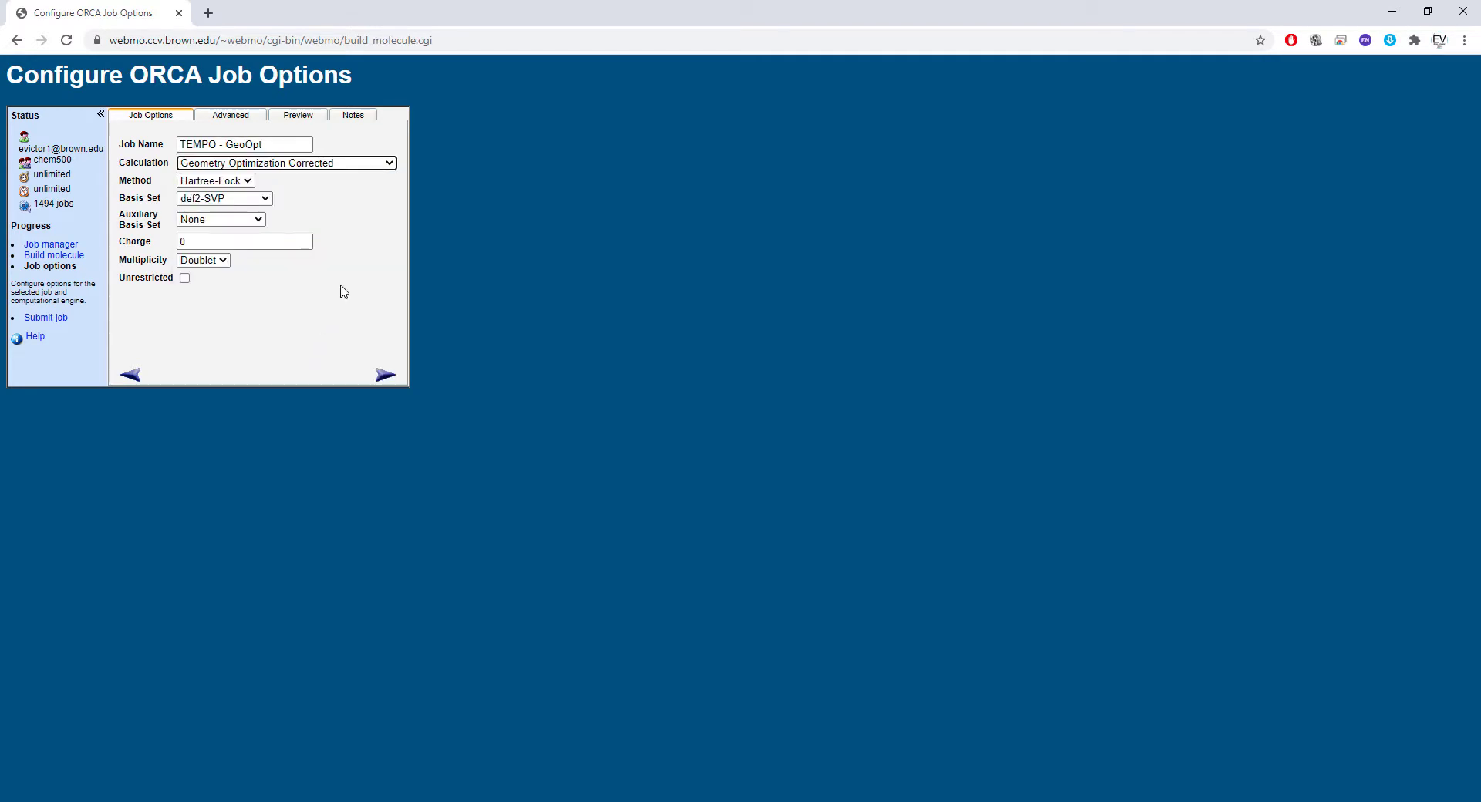
click(239, 181)
click(230, 285)
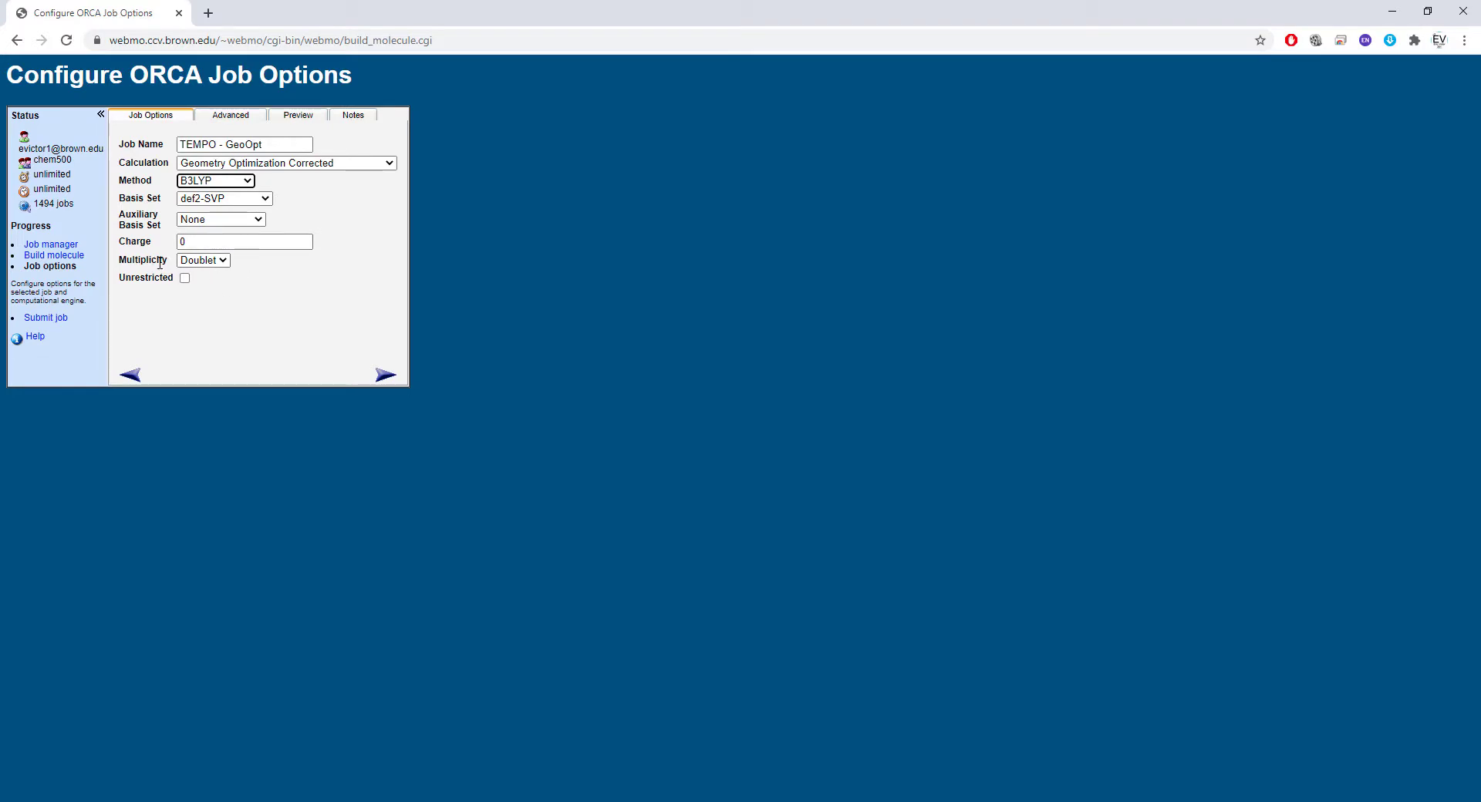
Step: Check the available multiplicities, keep Doublet, and make the calculation unrestricted
click(223, 262)
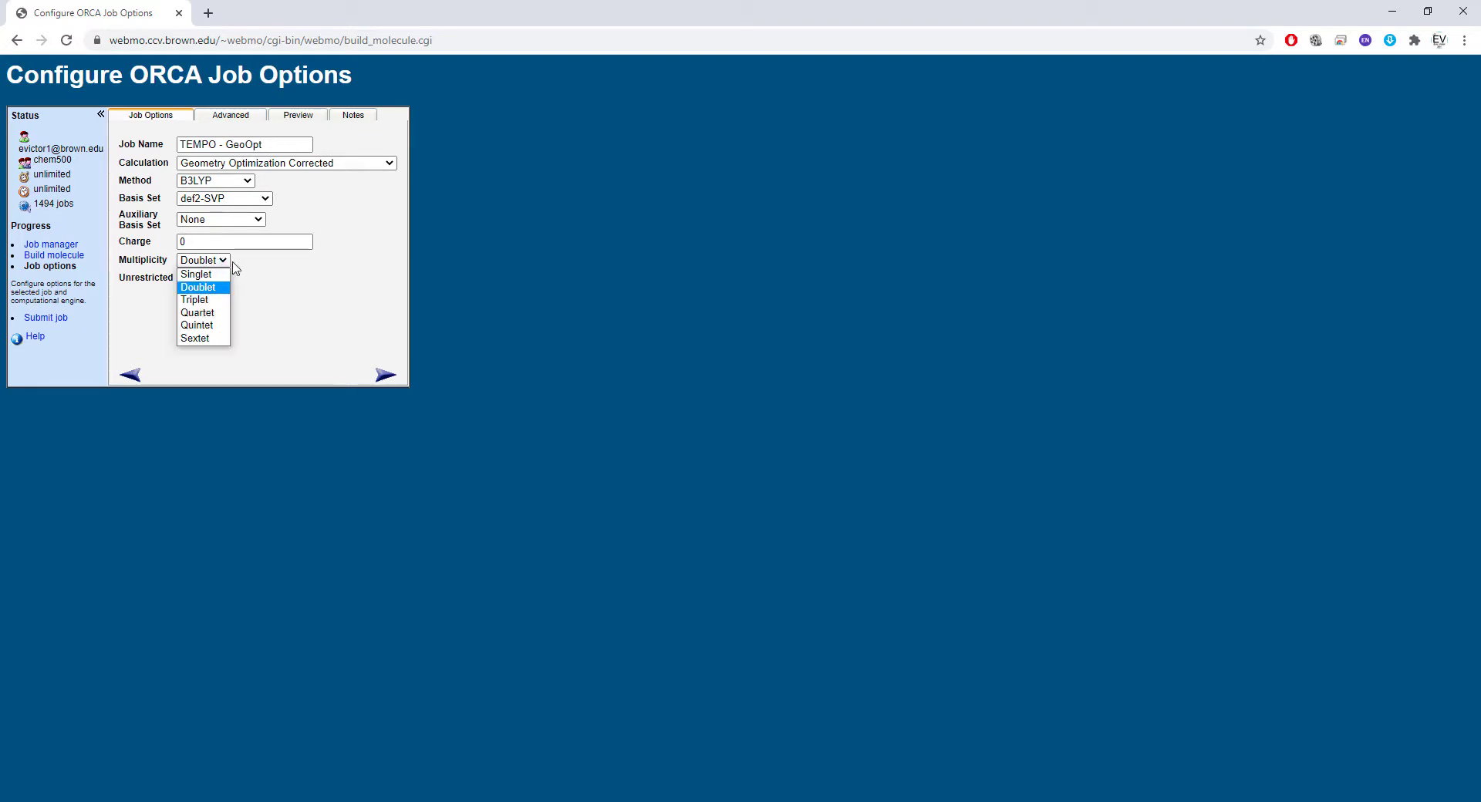
click(282, 281)
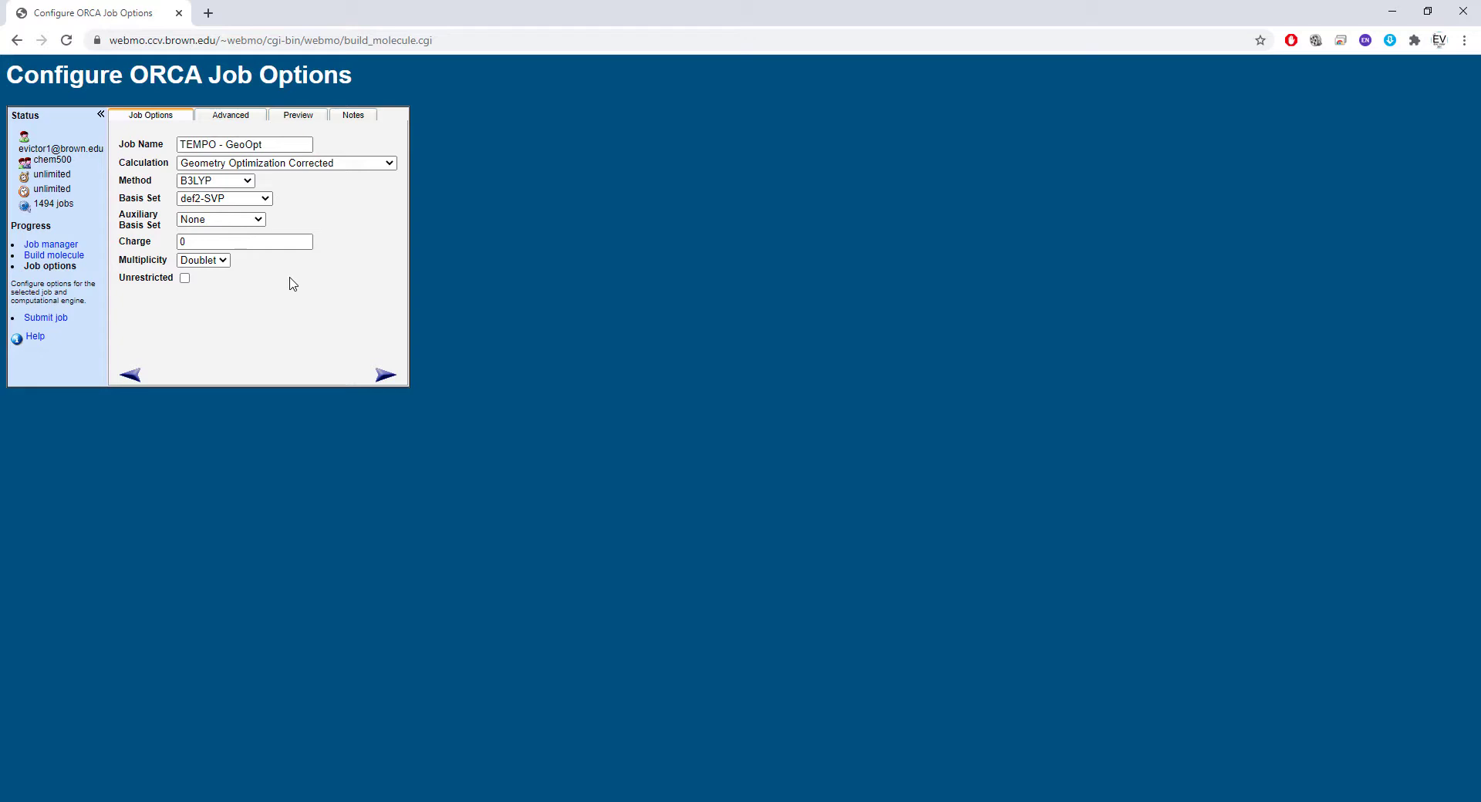
click(220, 260)
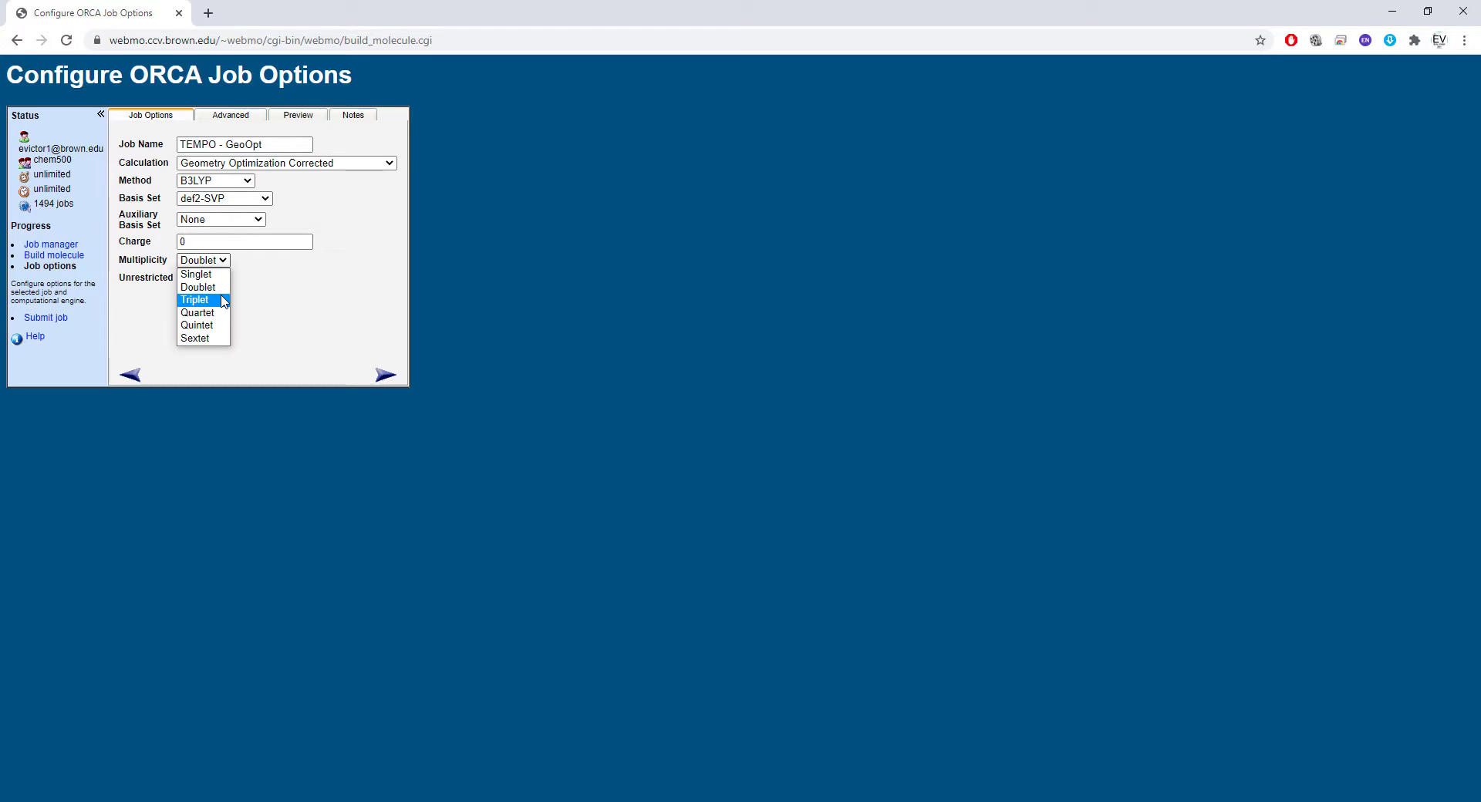
click(300, 295)
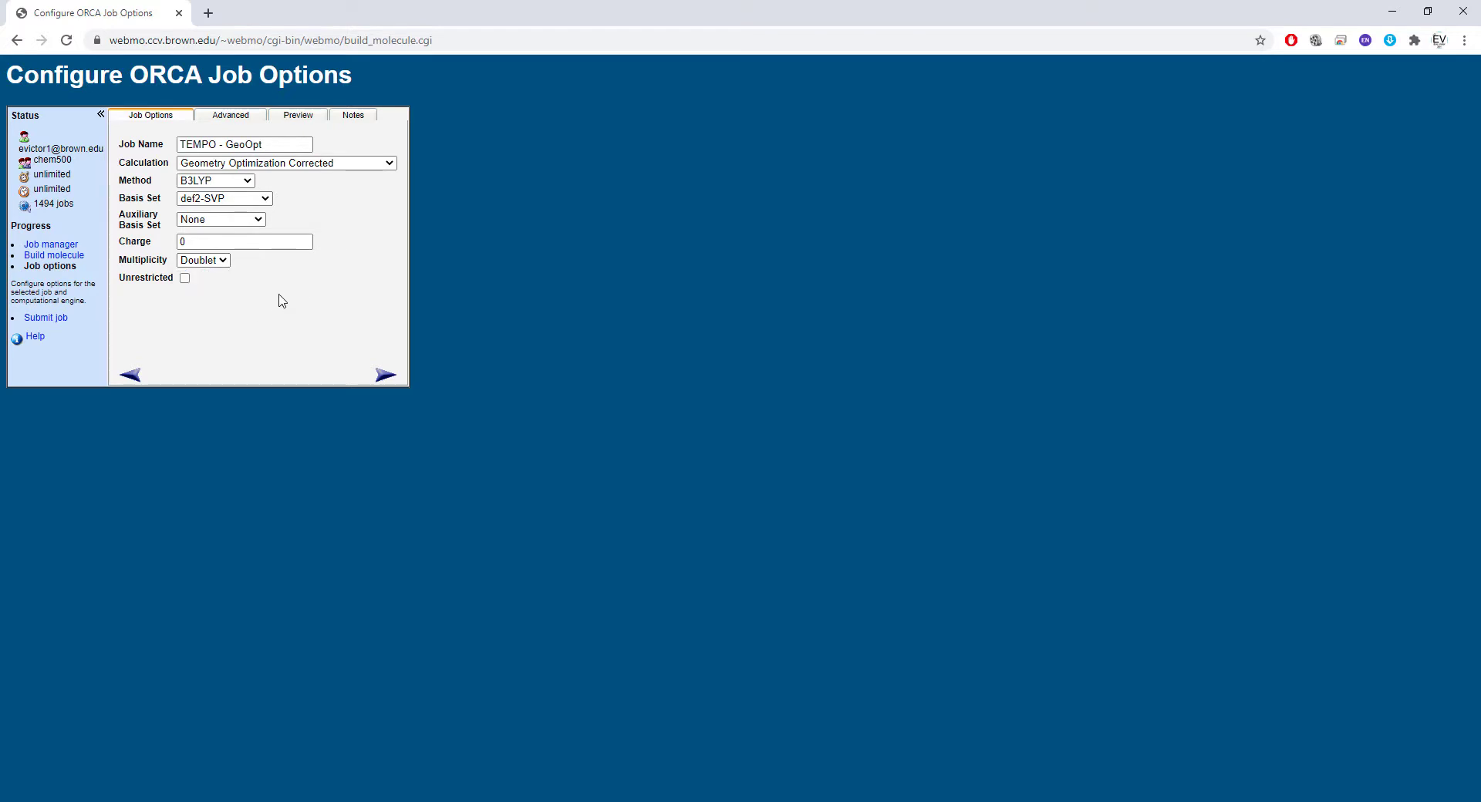
click(185, 279)
Step: In the advanced job options, set the cores per node to 32 and enable RIJCOSX
click(247, 119)
click(321, 163)
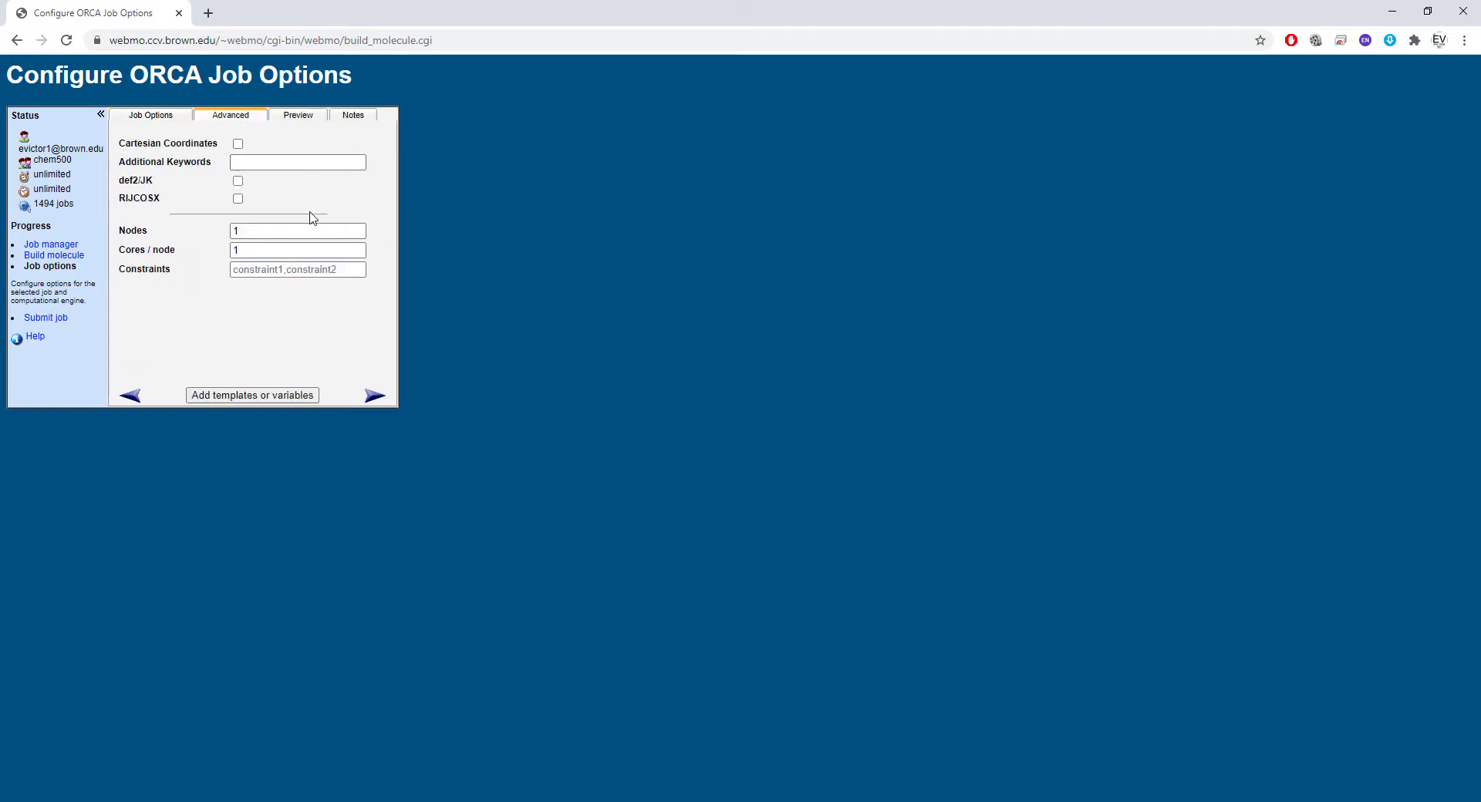
double_click(285, 249)
text(32)
click(348, 357)
click(237, 199)
Step: Set the auxiliary basis set to def2-SVP/C, recheck the advanced options and submit the job
click(175, 117)
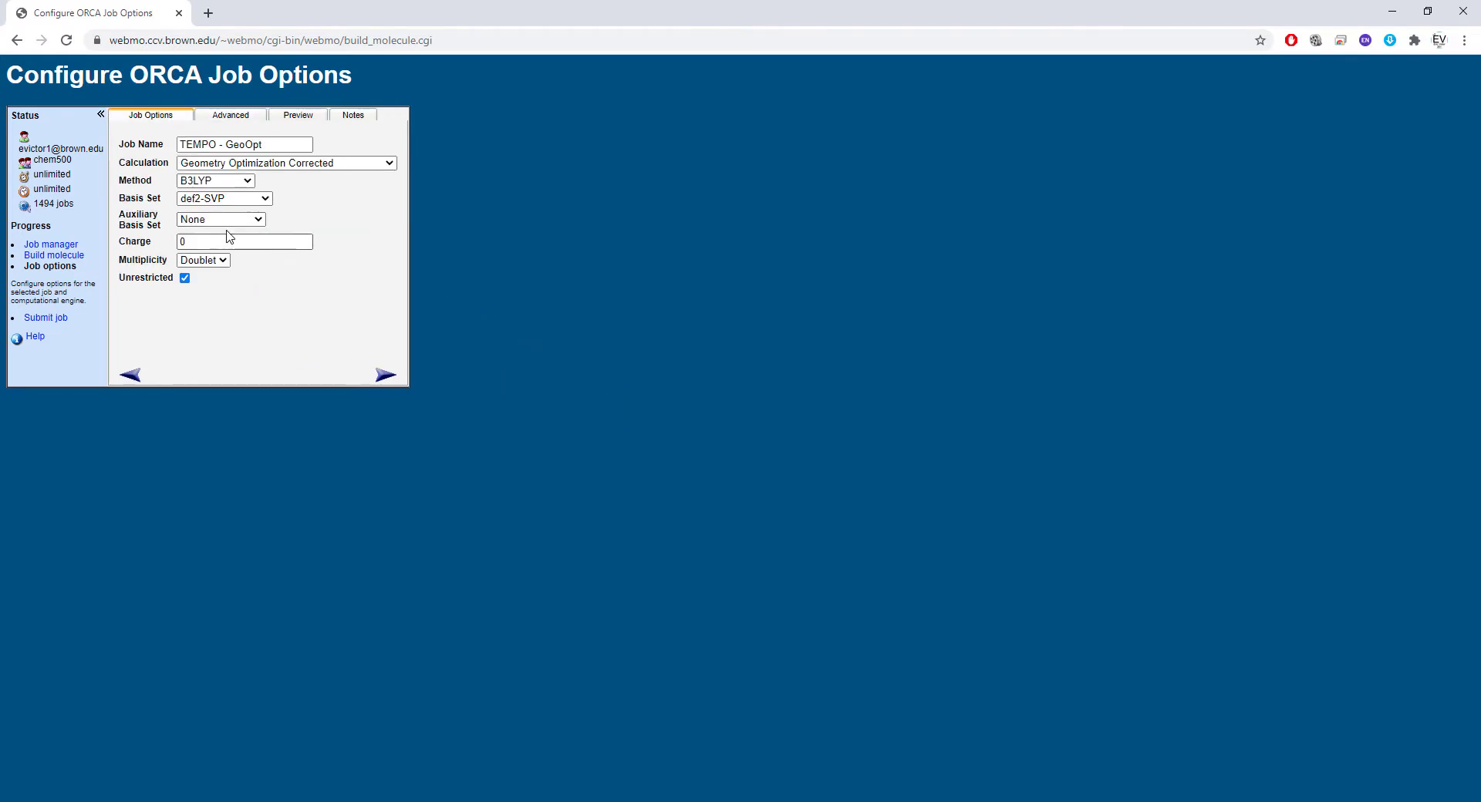
click(227, 220)
click(230, 245)
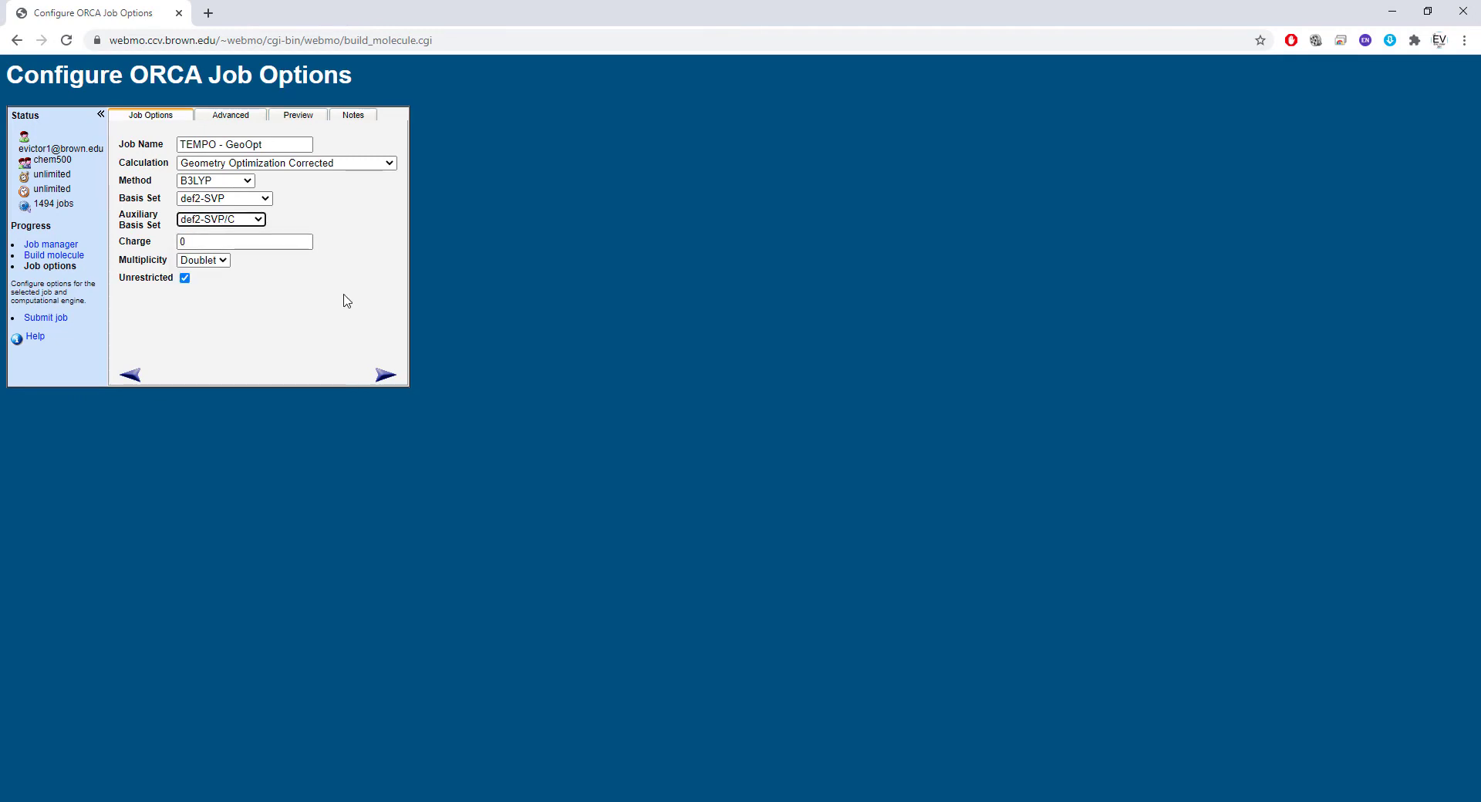
click(231, 115)
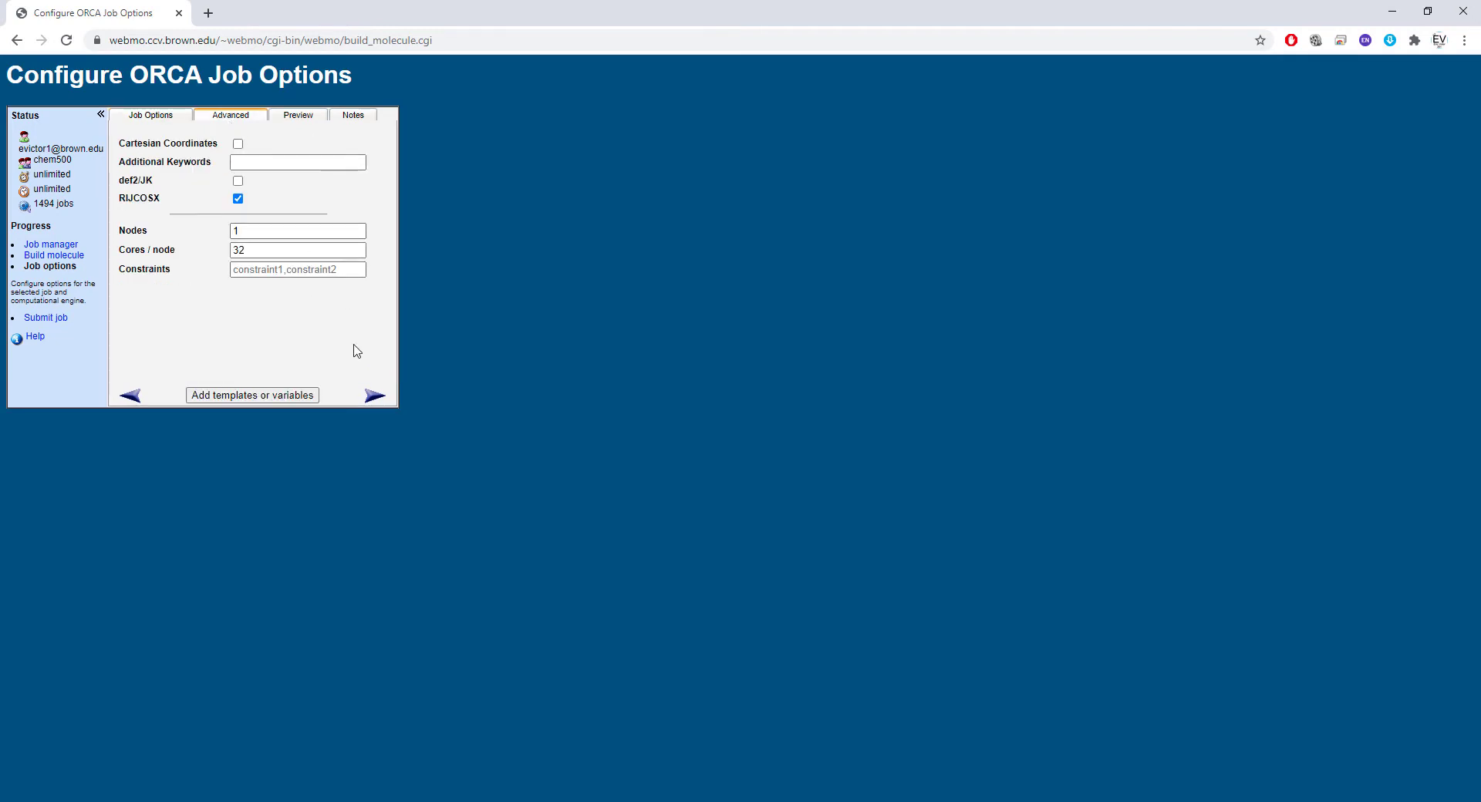
click(368, 401)
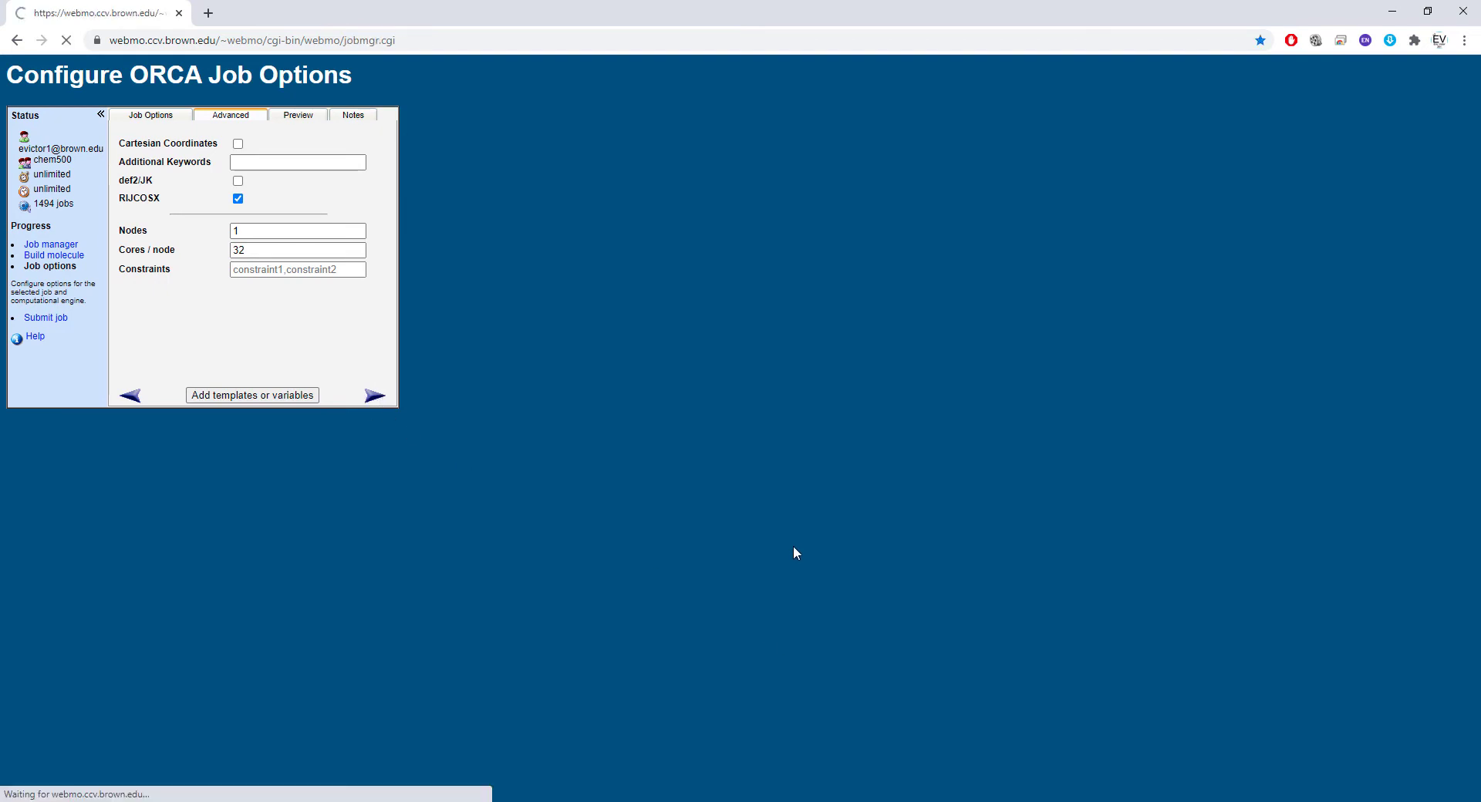